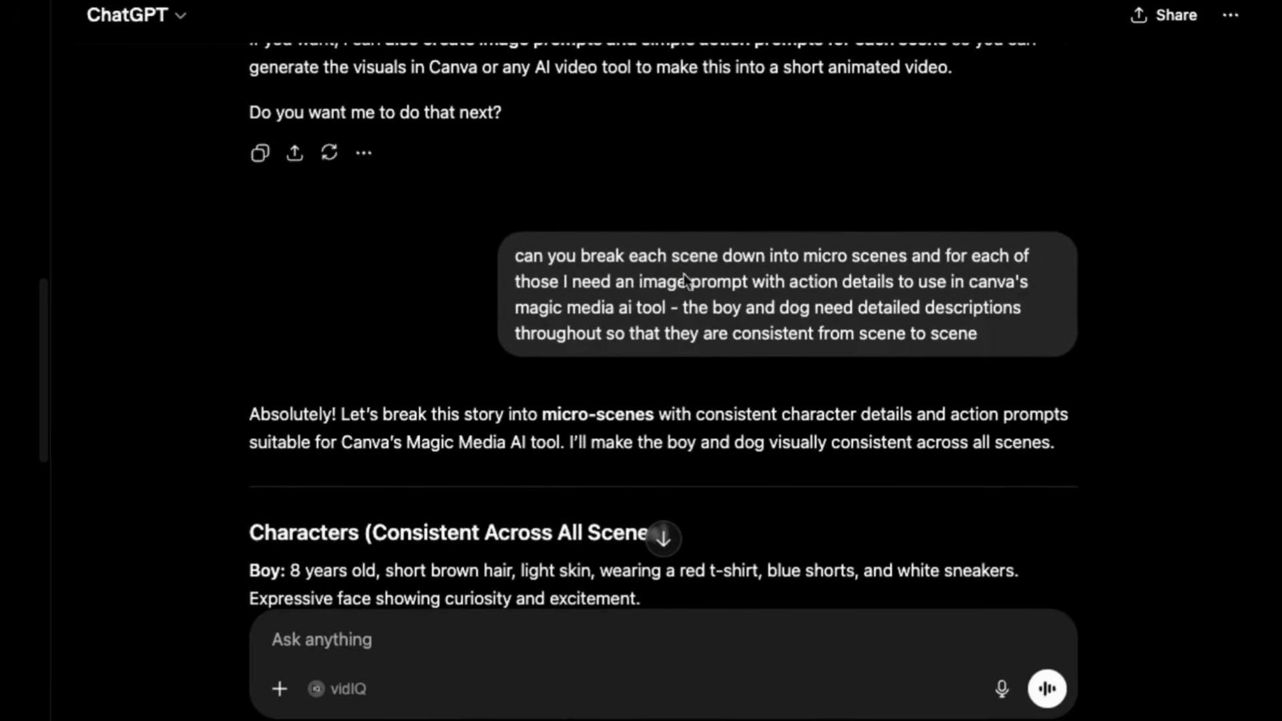
Read through the character descriptions and the image and action prompts for every micro-scene in the story breakdown
{"action": "scroll", "coordinate": [163, 361], "scroll_direction": "down", "scroll_amount": 1}
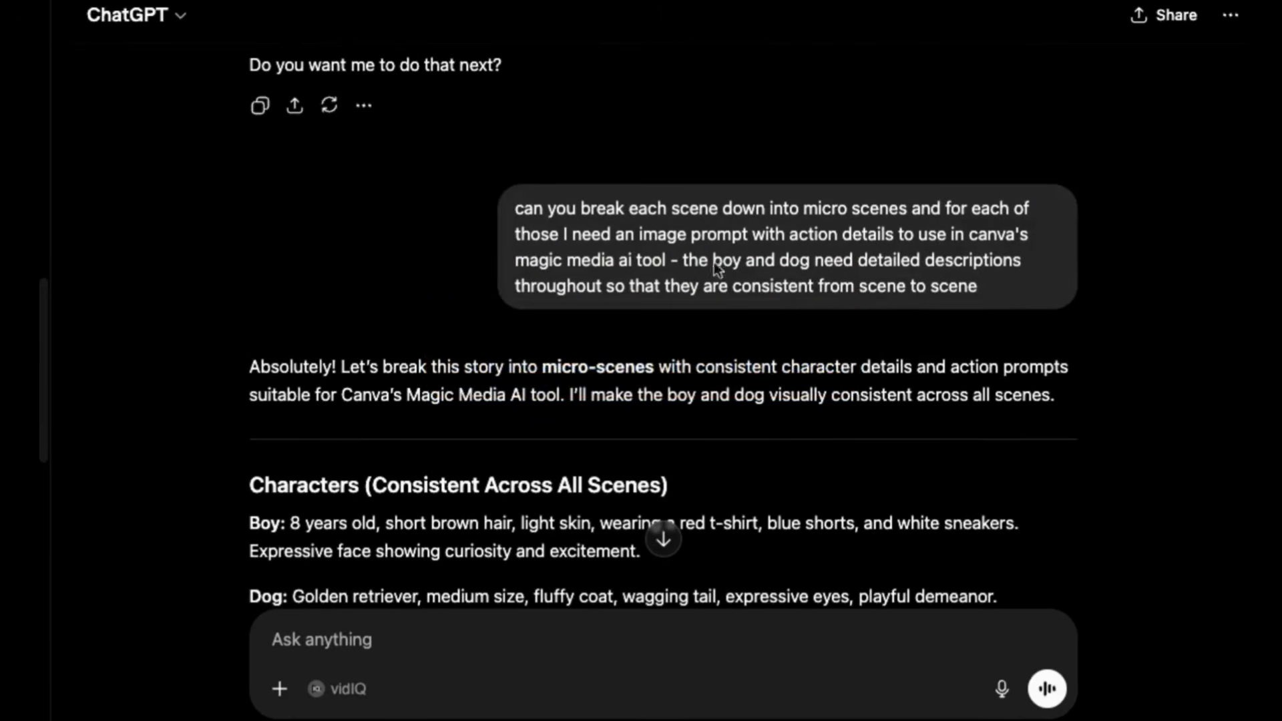
{"action": "scroll", "coordinate": [198, 428], "scroll_direction": "down", "scroll_amount": 7}
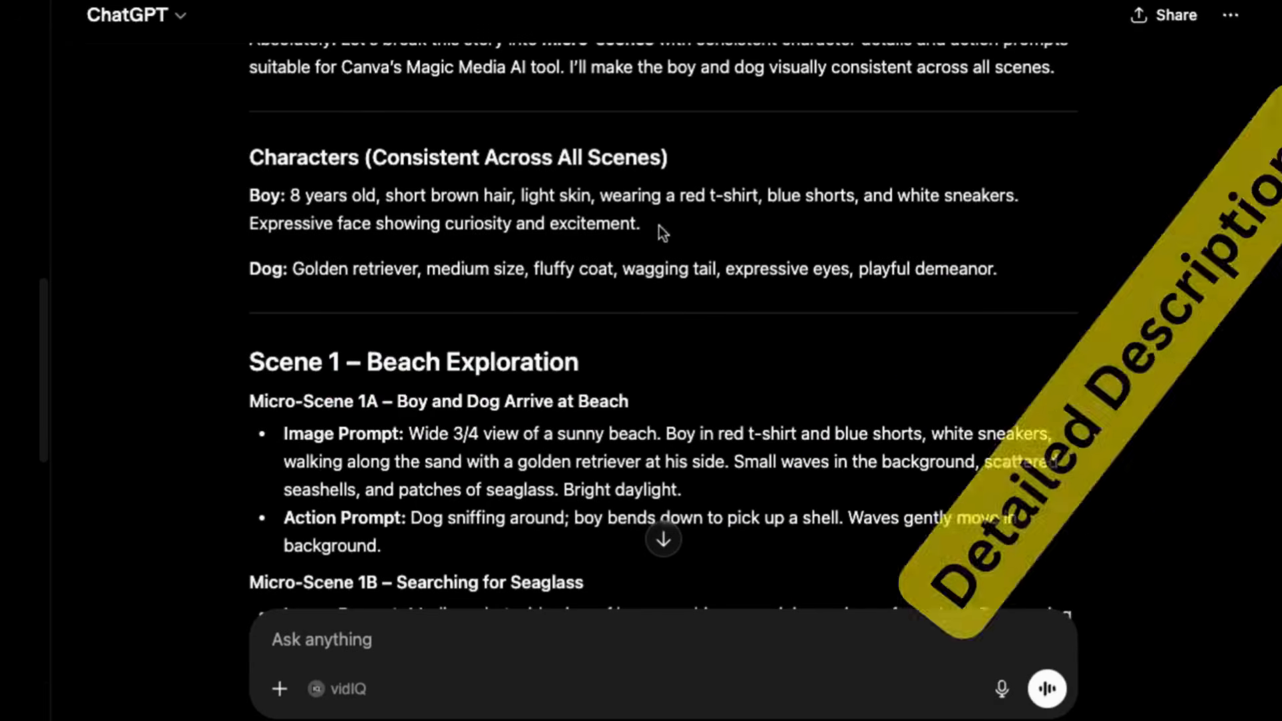
{"action": "scroll", "coordinate": [205, 435], "scroll_direction": "down", "scroll_amount": 4}
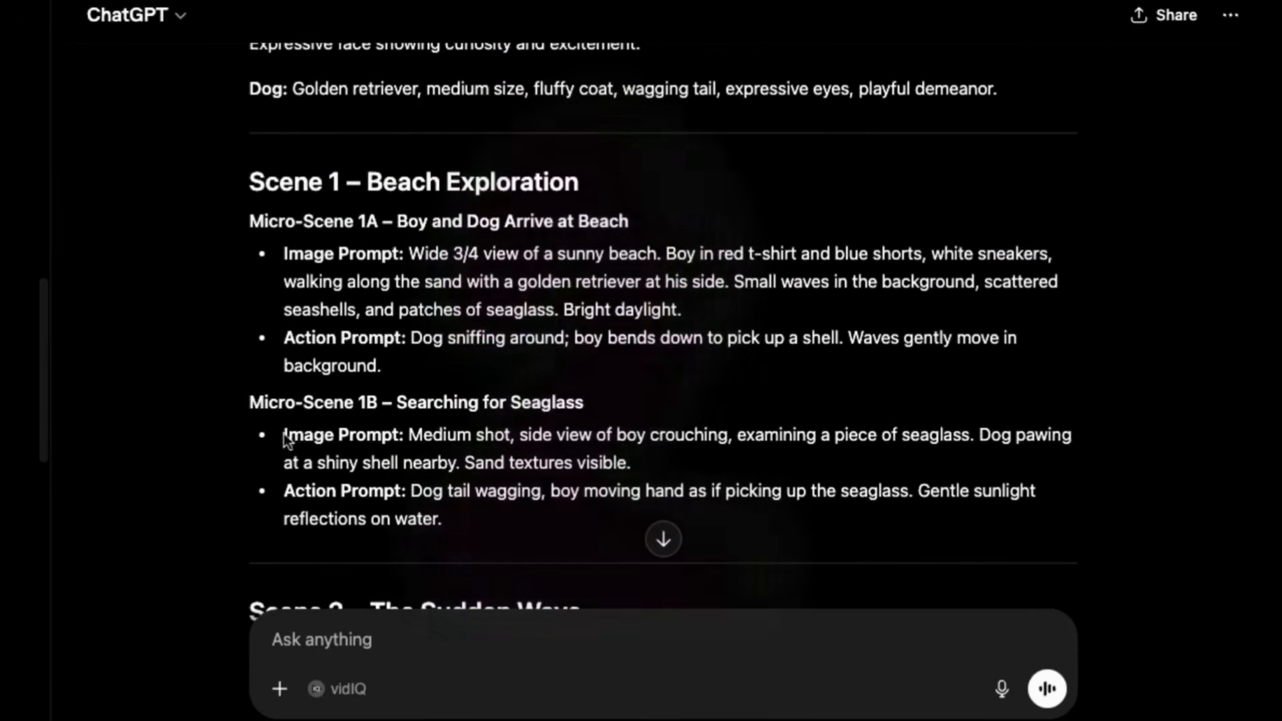
{"action": "scroll", "coordinate": [219, 459], "scroll_direction": "down", "scroll_amount": 3}
{"action": "scroll", "coordinate": [214, 496], "scroll_direction": "down", "scroll_amount": 4}
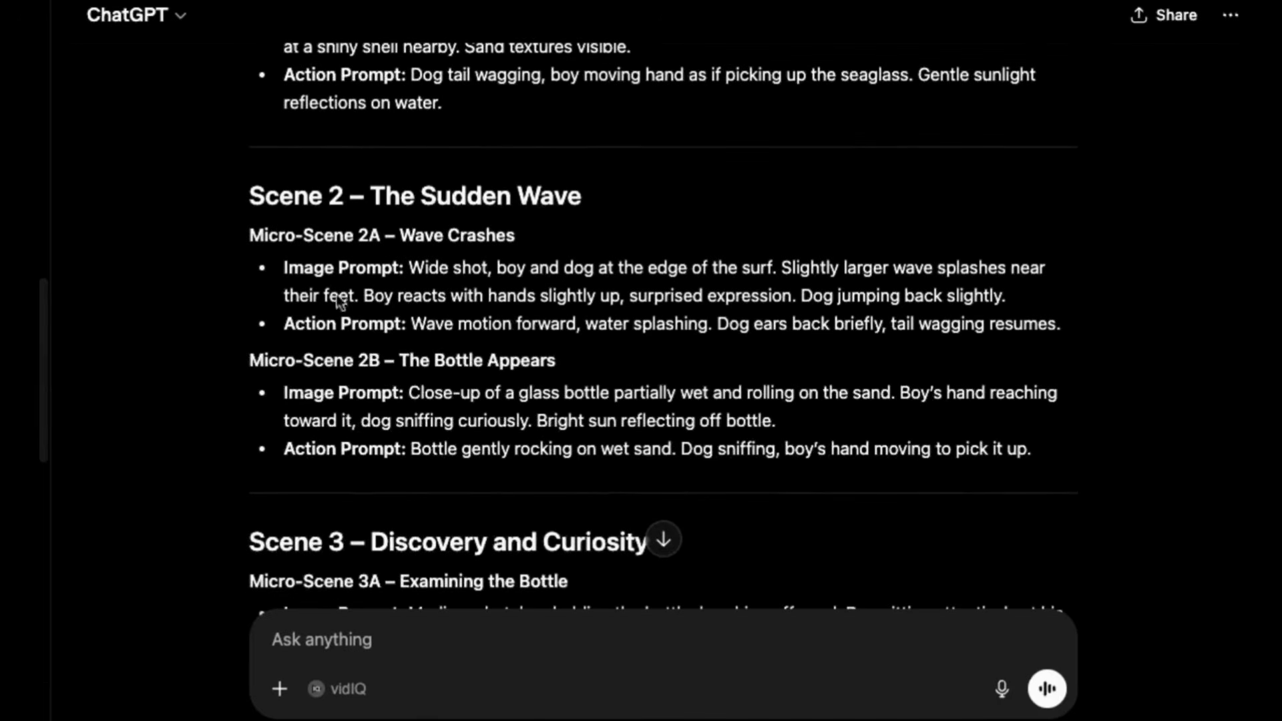
{"action": "scroll", "coordinate": [275, 458], "scroll_direction": "down", "scroll_amount": 5}
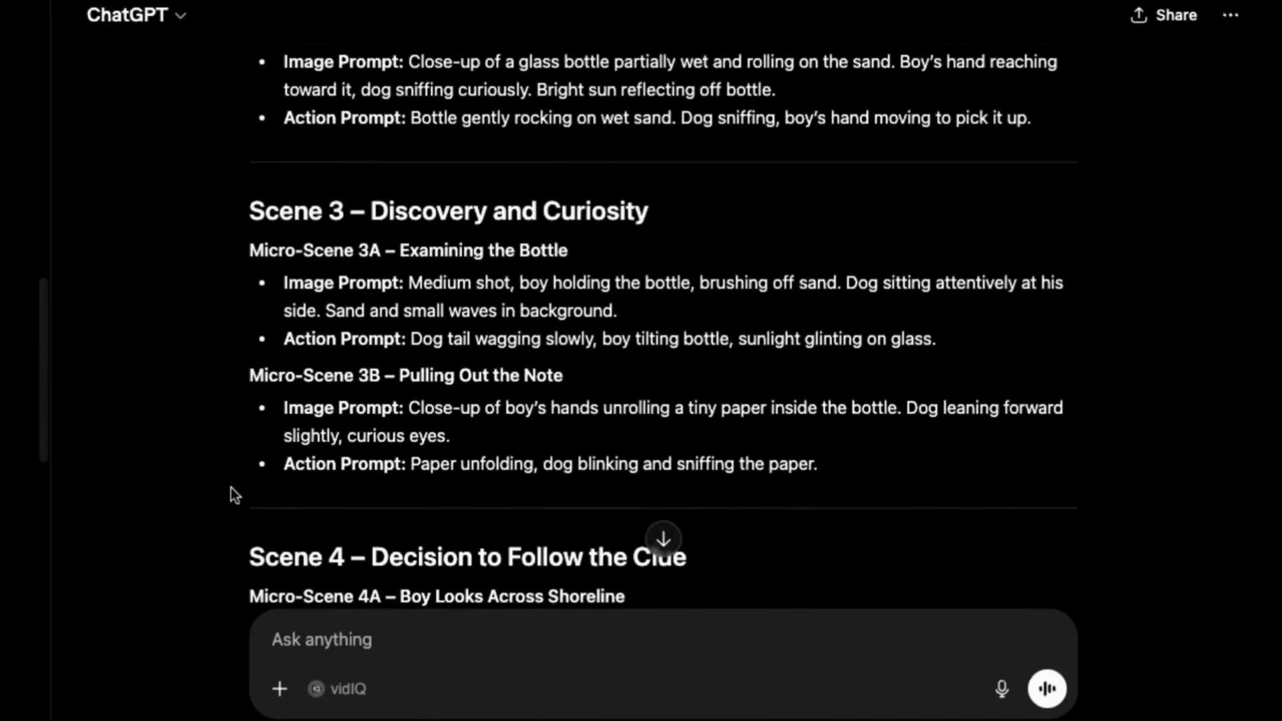
{"action": "scroll", "coordinate": [231, 487], "scroll_direction": "down", "scroll_amount": 5}
{"action": "scroll", "coordinate": [197, 525], "scroll_direction": "down", "scroll_amount": 5}
{"action": "scroll", "coordinate": [198, 525], "scroll_direction": "up", "scroll_amount": 4}
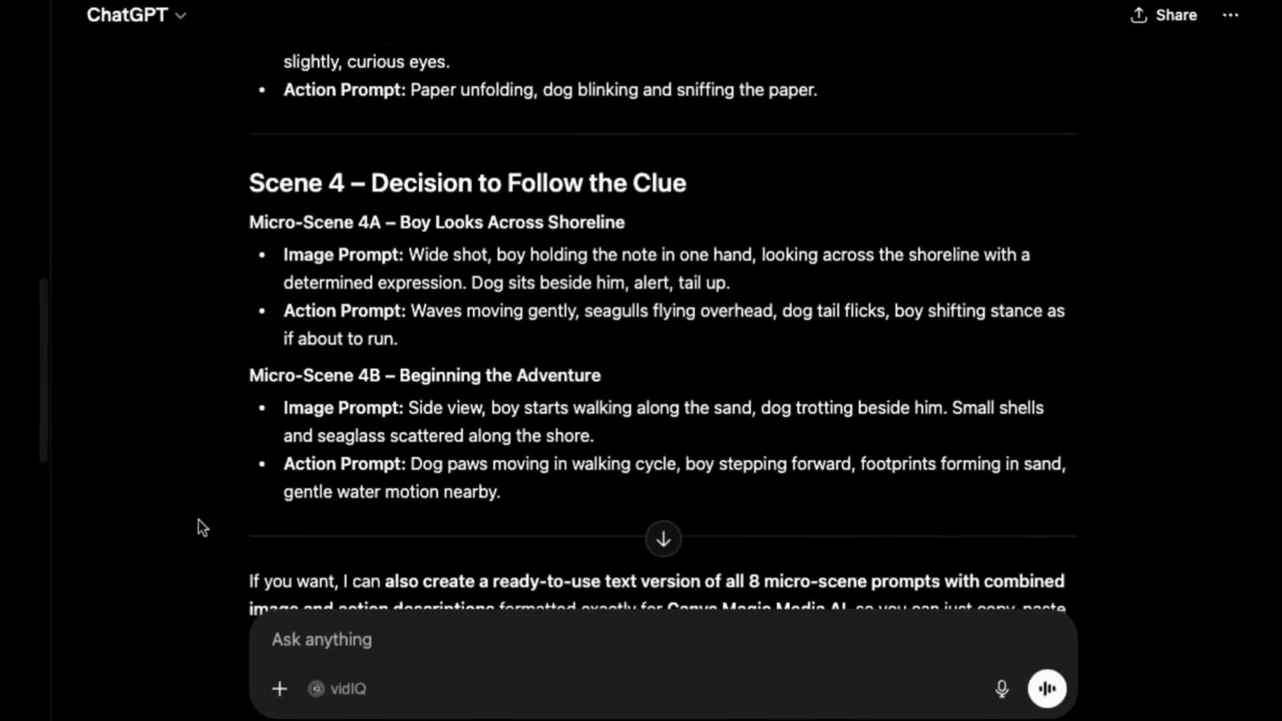
{"action": "scroll", "coordinate": [433, 470], "scroll_direction": "up", "scroll_amount": 20}
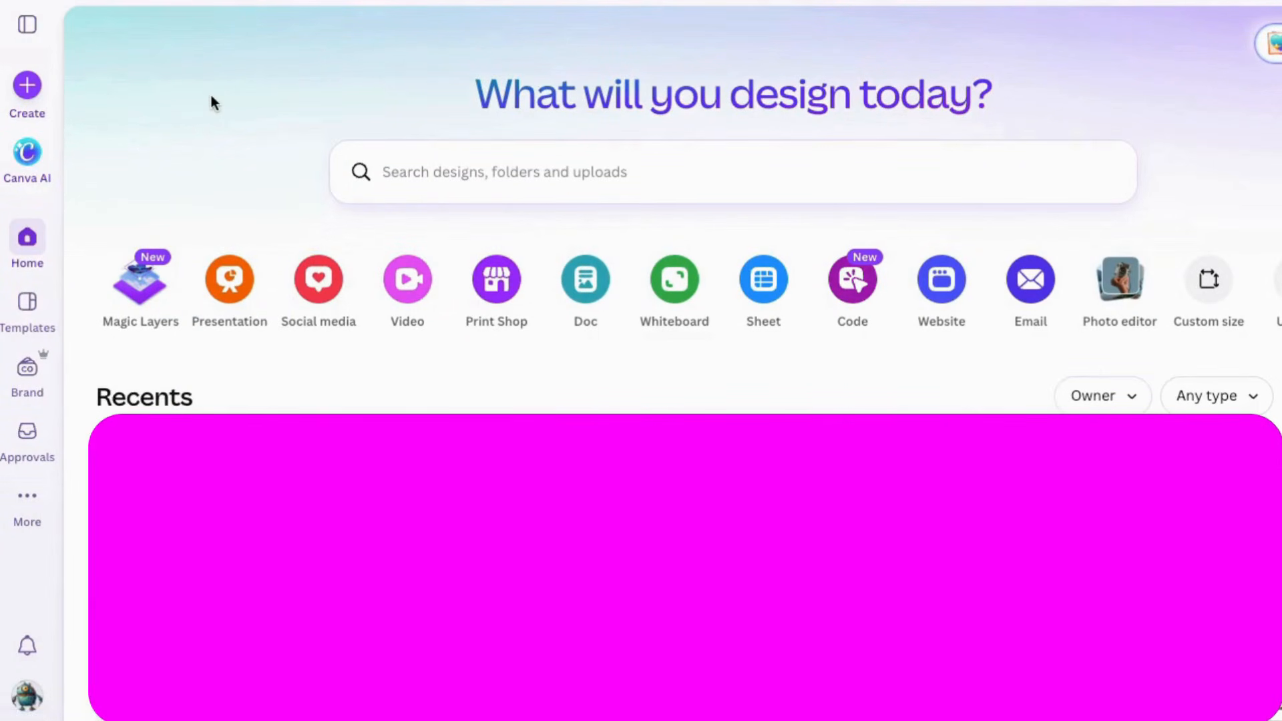
Switch to Canva and set up Canva AI for image generation with a 16:9 aspect ratio and the Illustration style
{"action": "left_click", "coordinate": [28, 156]}
{"action": "left_click", "coordinate": [26, 27]}
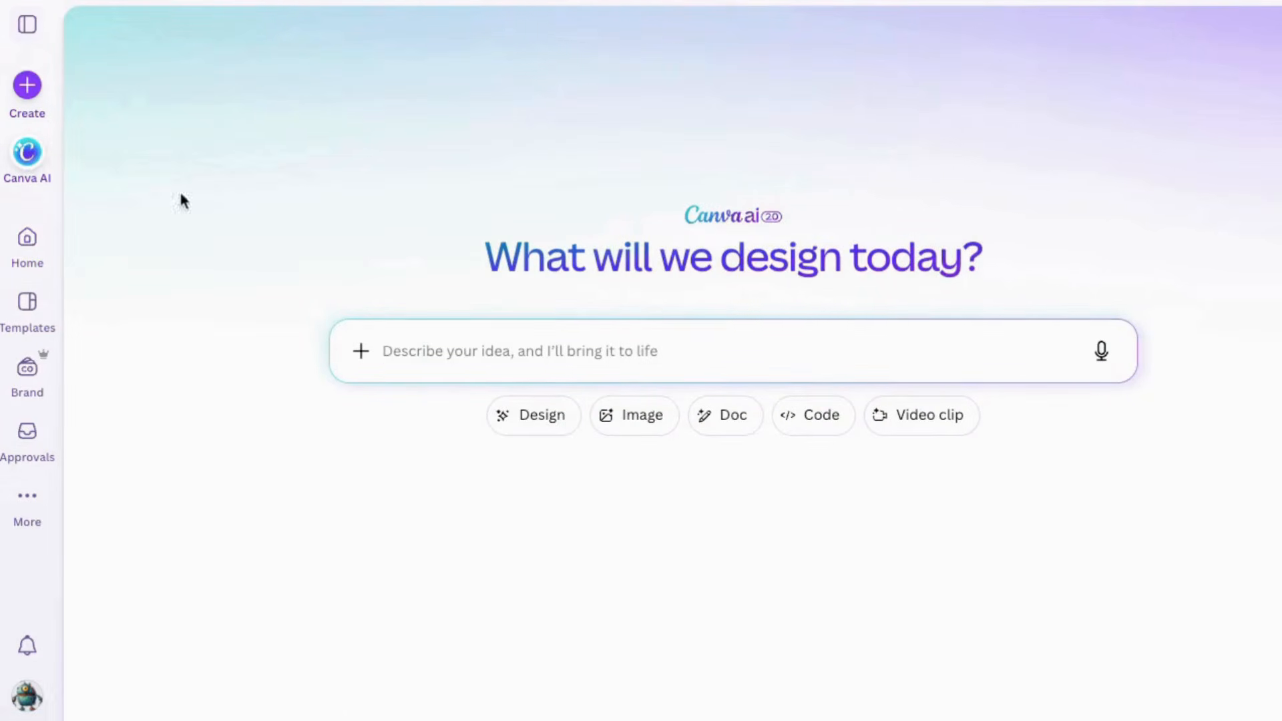
{"action": "left_click", "coordinate": [647, 423]}
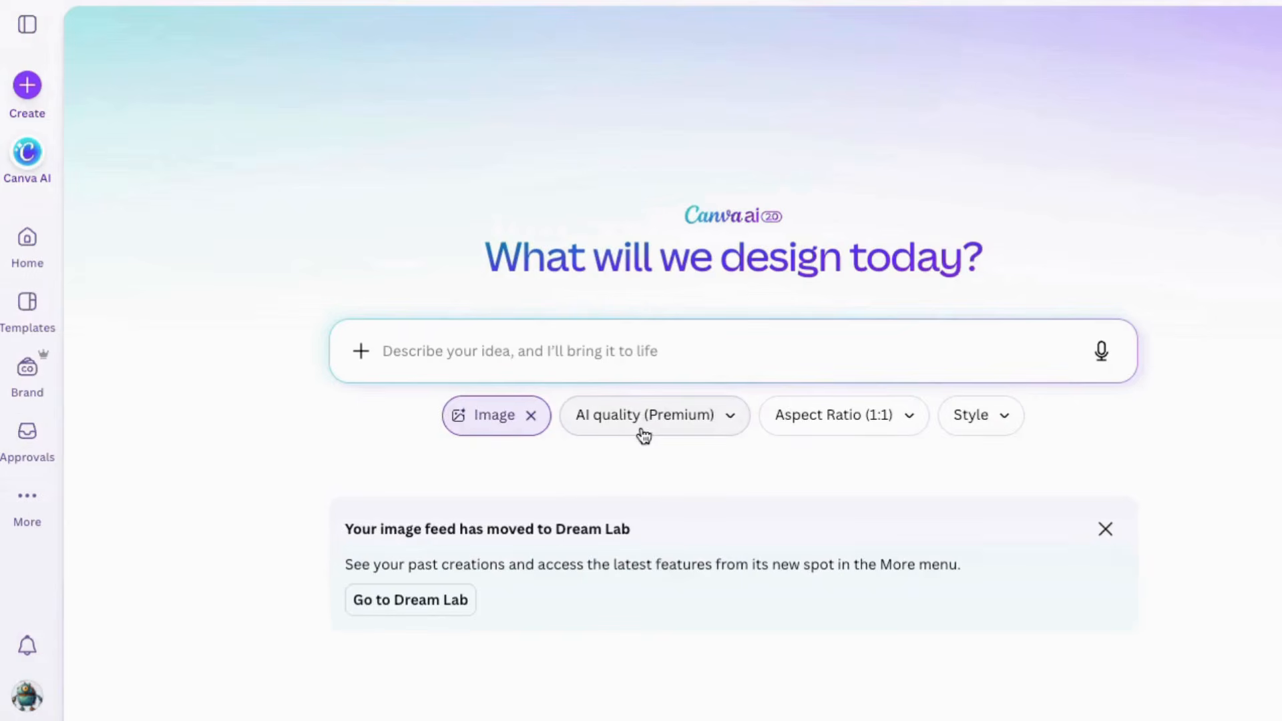
{"action": "left_click", "coordinate": [726, 423]}
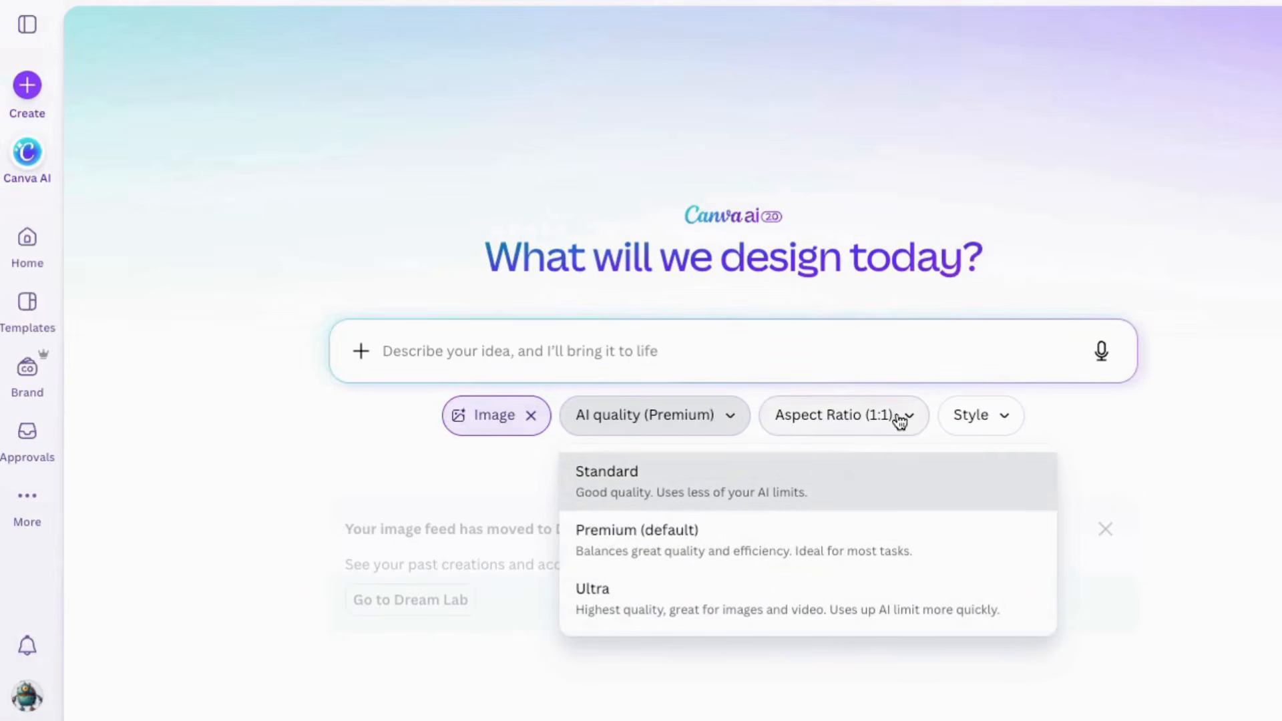
{"action": "left_click", "coordinate": [868, 418]}
{"action": "left_click", "coordinate": [827, 514]}
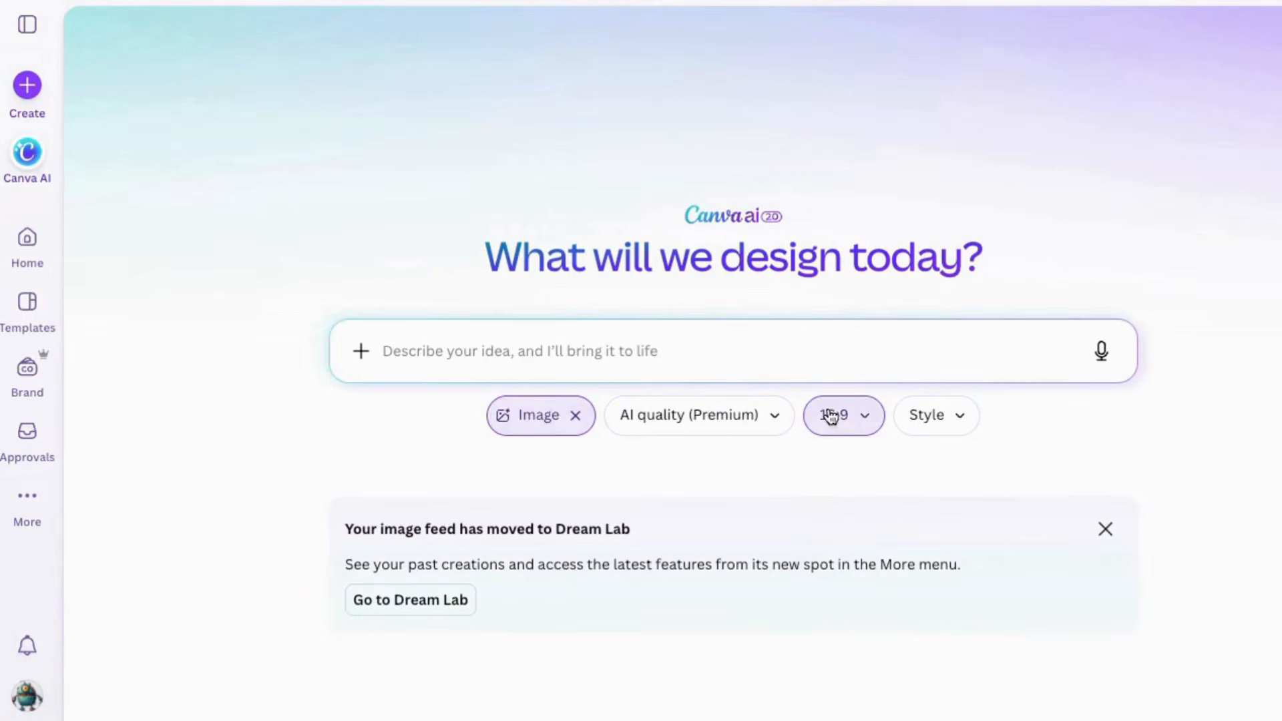
{"action": "left_click", "coordinate": [957, 418]}
{"action": "scroll", "coordinate": [1124, 471], "scroll_direction": "down", "scroll_amount": 3}
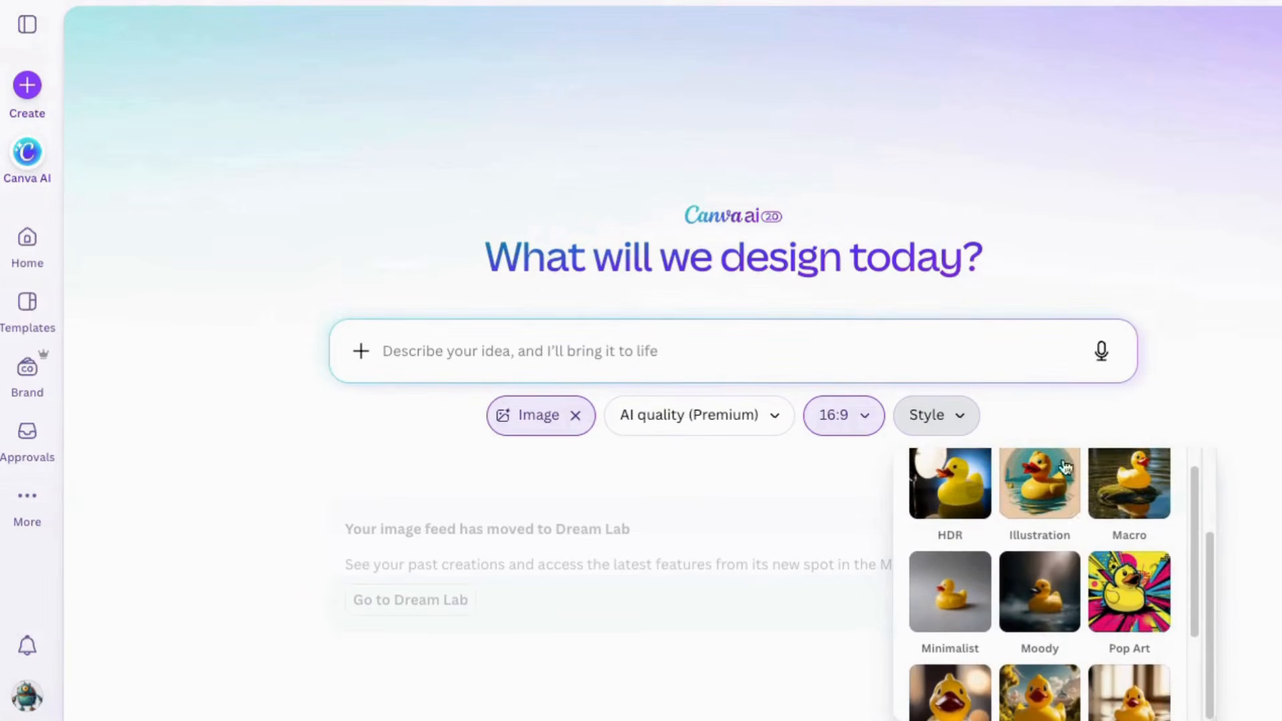
{"action": "left_click", "coordinate": [1042, 480]}
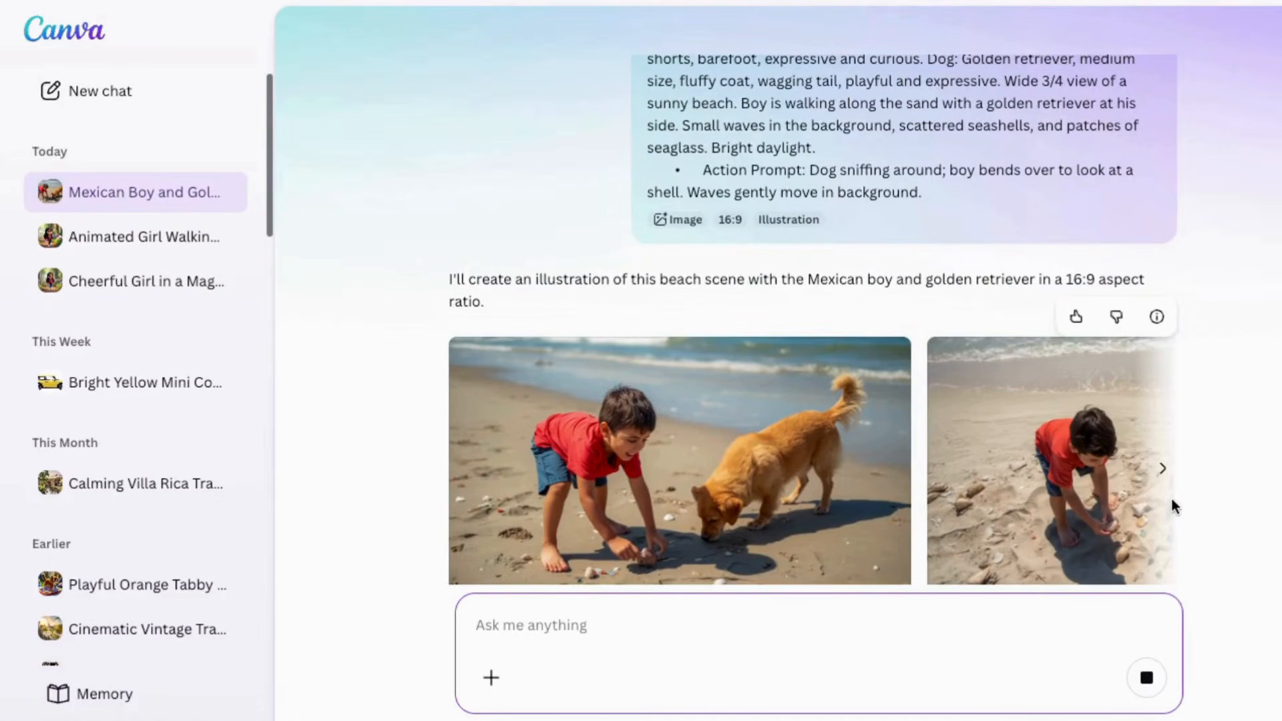
Submit a prompt reusing the same boy and dog descriptions for a medium shot of the boy kneeling with seaglass while the dog paws a shell
{"action": "left_click", "coordinate": [1160, 425]}
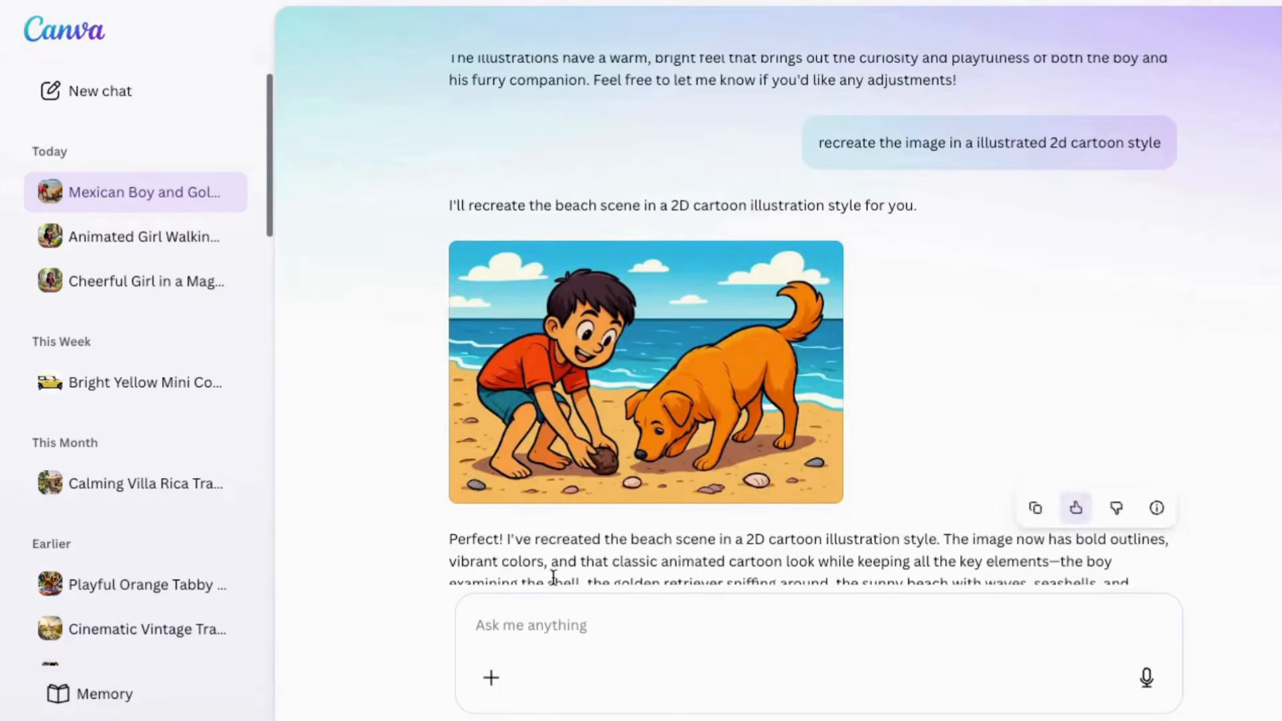
{"action": "left_click", "coordinate": [505, 632]}
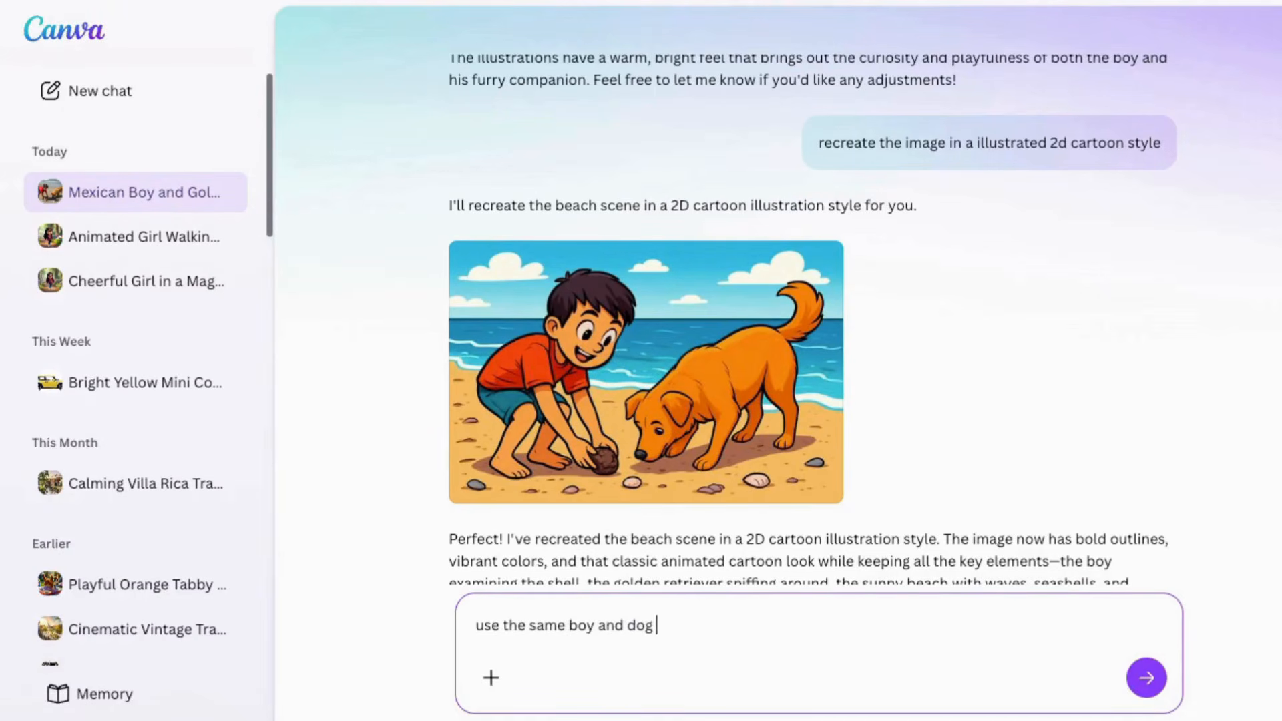
{"action": "type", "text": "(Mexican boy 8 years old, short brown hair, wearing a red t-shirt and blue shorts, barefoot, expressive and curious. Dog: Golden retriever, medium size, fluffy coat, wagging tail, playful and expressive."}
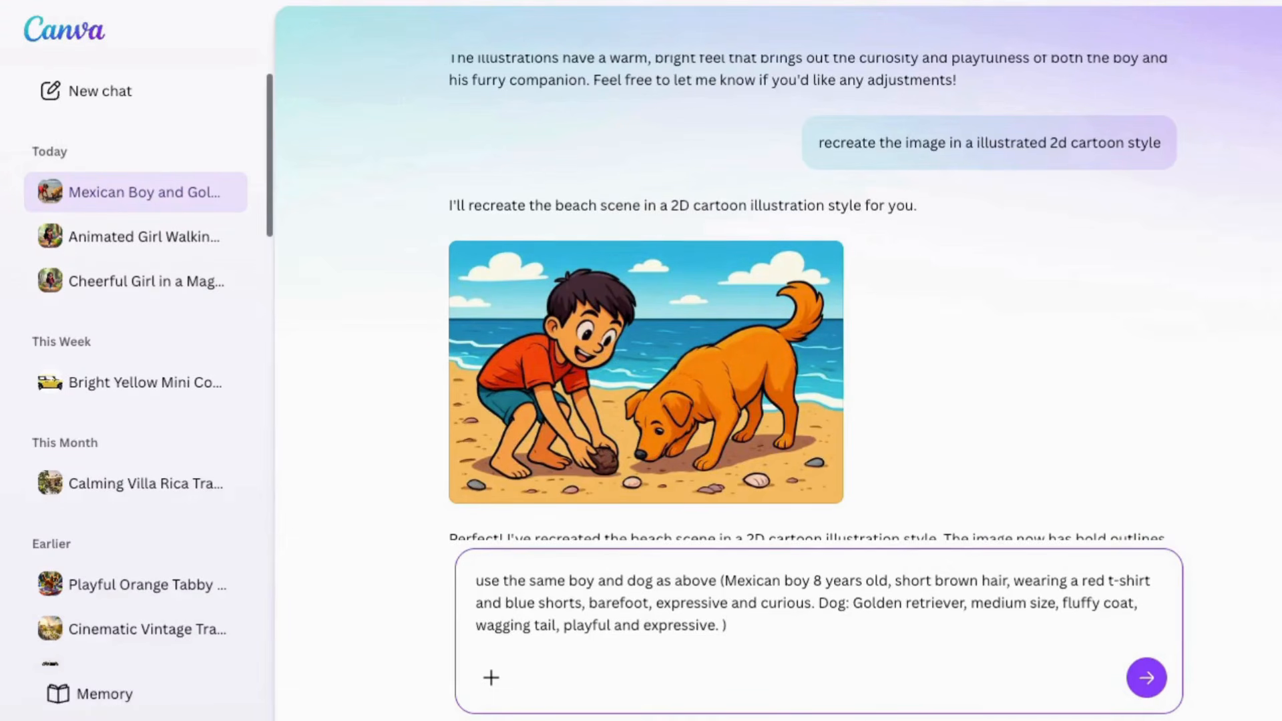
{"action": "type", "text": "Medium shot, side view of boy down on his knees, examining a piece of seaglass. Dog is pawing at a shiny shell nearby. Sand textures visible. • Action Prompt: Dog tail wagging, boys hand is holding the seaglass right in front of his face. Waves gently move in background."}
{"action": "left_click", "coordinate": [1143, 679]}
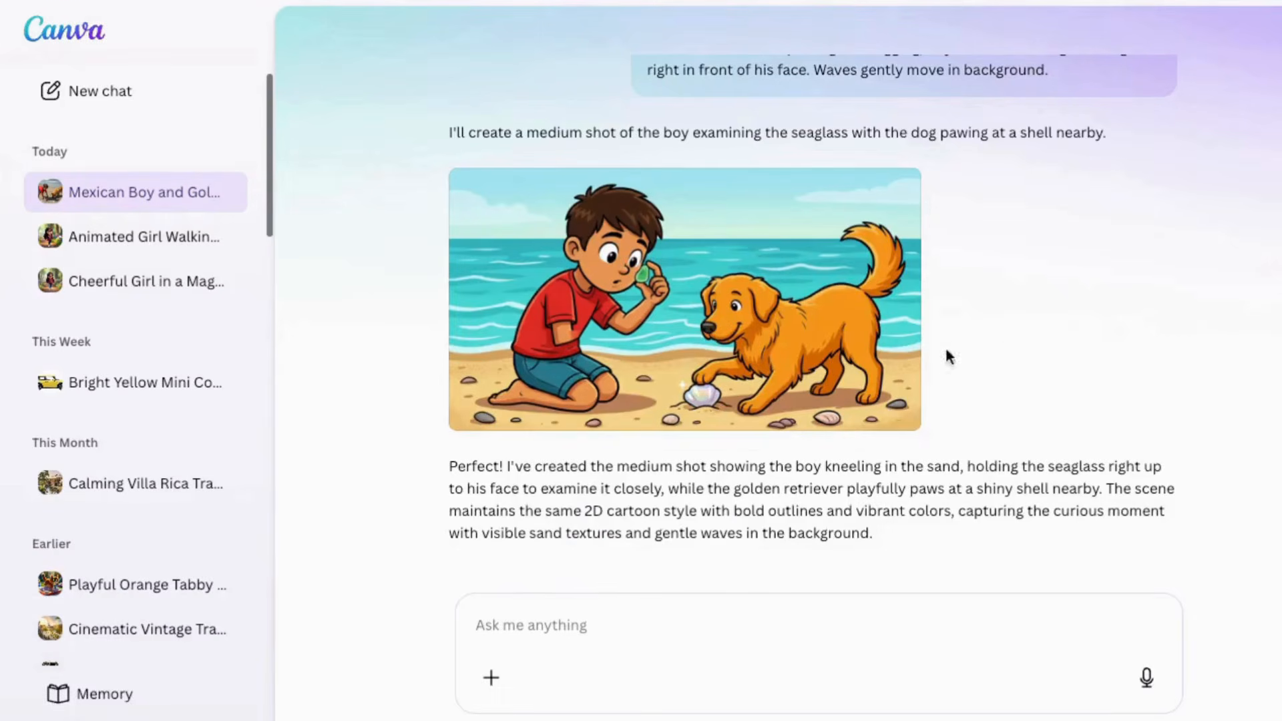
Review the seaglass image and request a redo because the boy is missing an arm, showing both hands holding the seaglass
{"action": "scroll", "coordinate": [1076, 330], "scroll_direction": "up", "scroll_amount": 10}
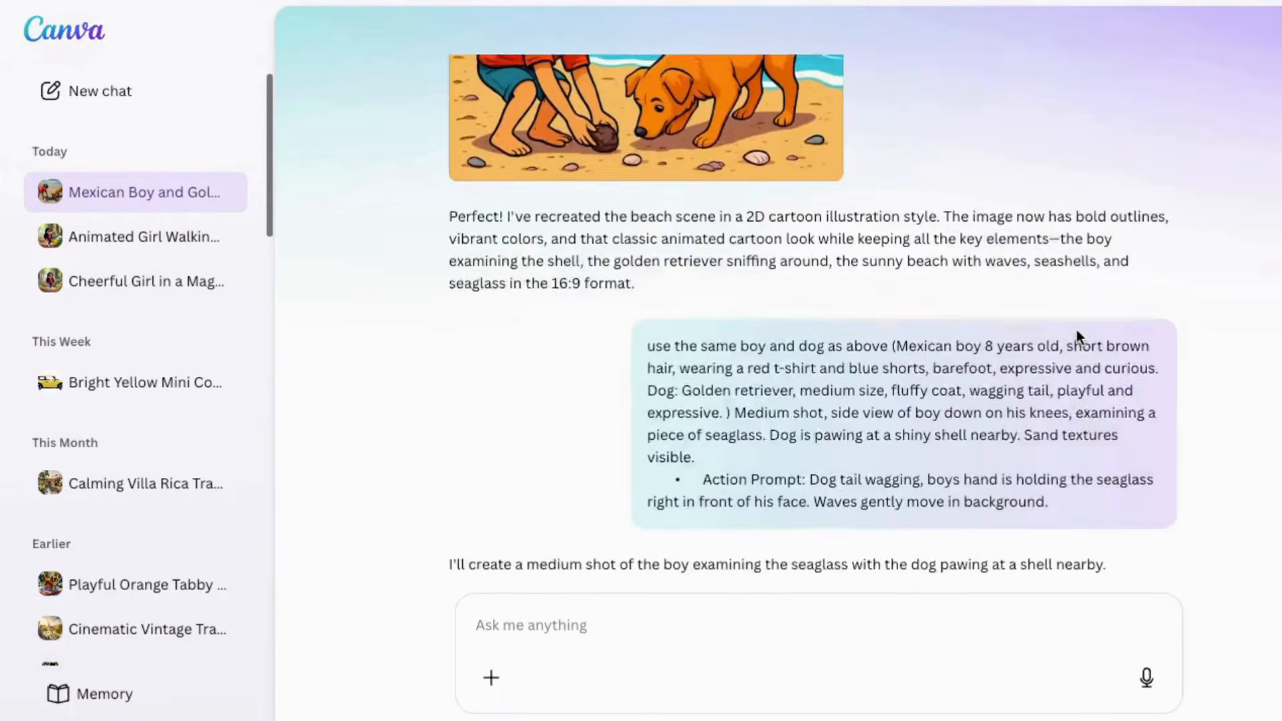
{"action": "scroll", "coordinate": [1076, 335], "scroll_direction": "down", "scroll_amount": 8}
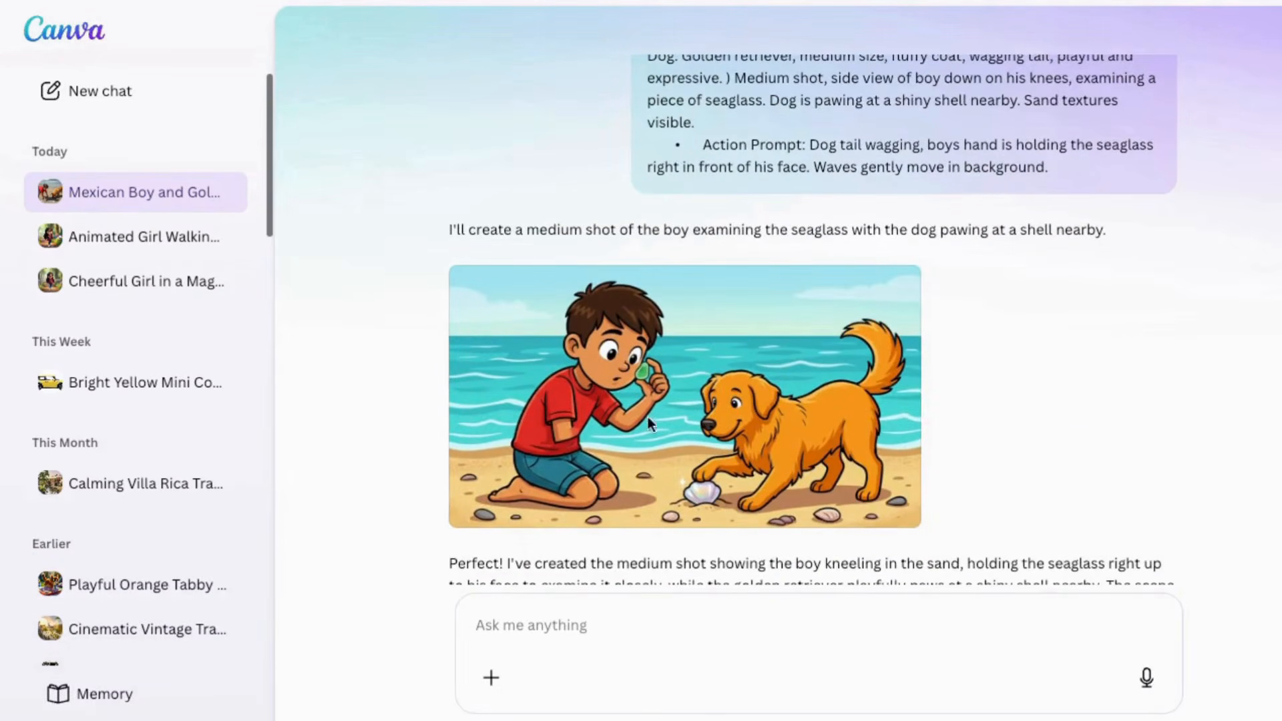
{"action": "scroll", "coordinate": [1007, 511], "scroll_direction": "down", "scroll_amount": 3}
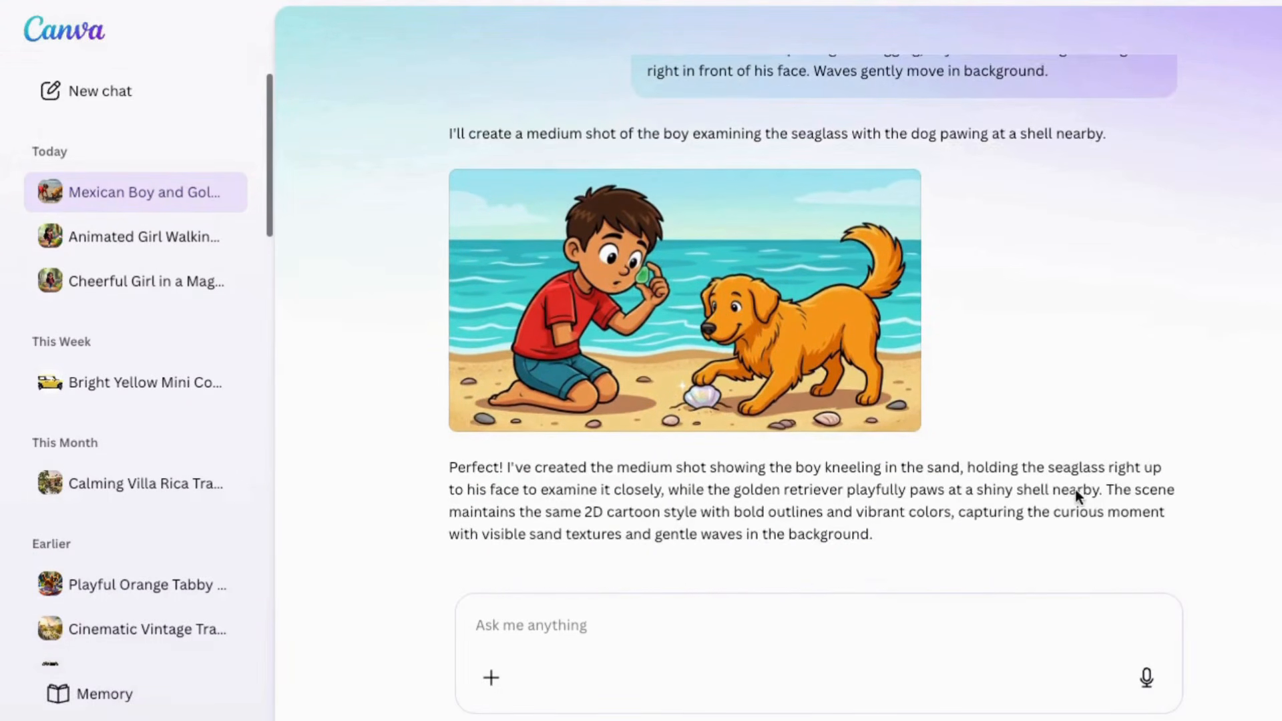
{"action": "left_click", "coordinate": [492, 623]}
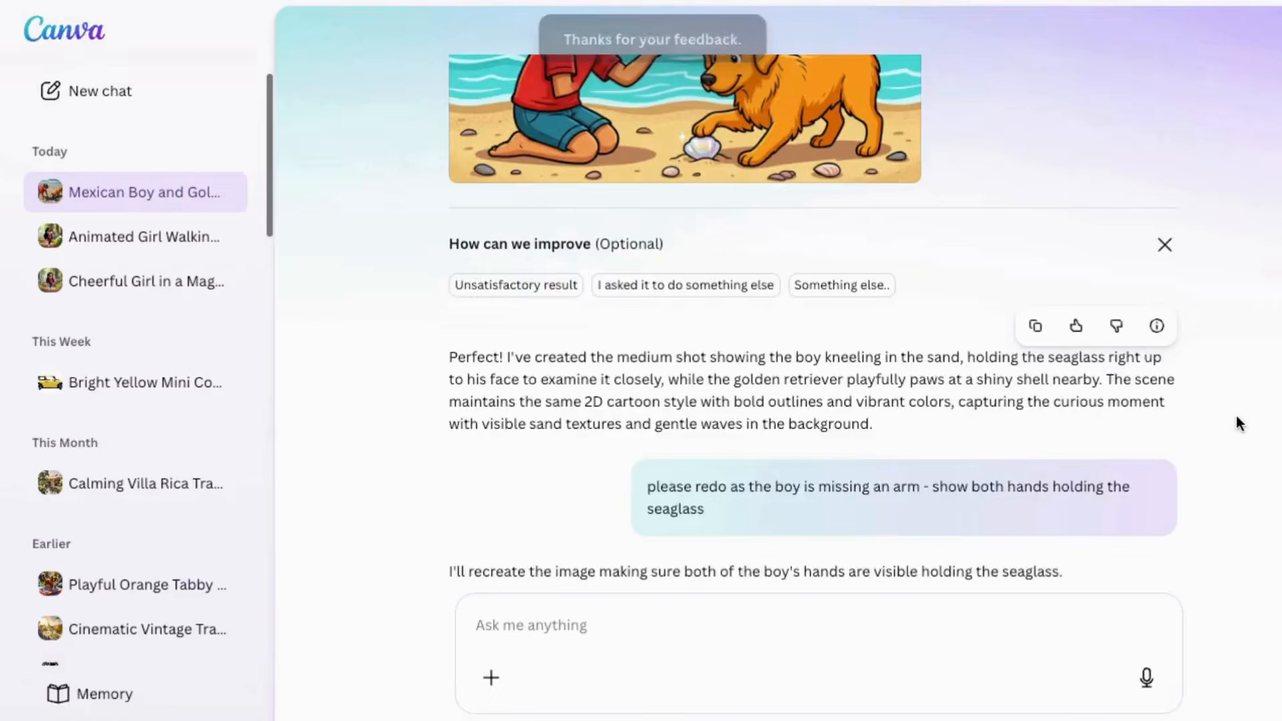
Compare the original seaglass image with the recreated one and download the version showing both of the boy's hands
{"action": "scroll", "coordinate": [1184, 430], "scroll_direction": "up", "scroll_amount": 8}
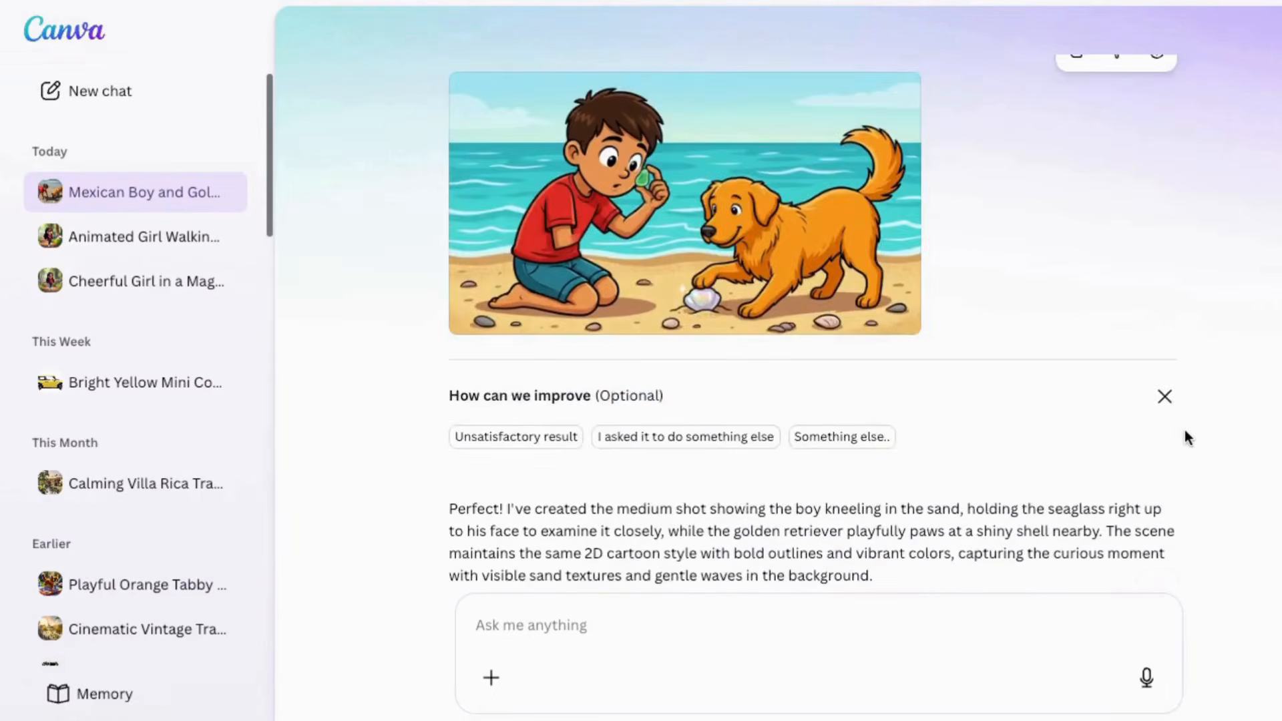
{"action": "scroll", "coordinate": [1183, 427], "scroll_direction": "down", "scroll_amount": 9}
{"action": "mouse_move", "coordinate": [836, 314]}
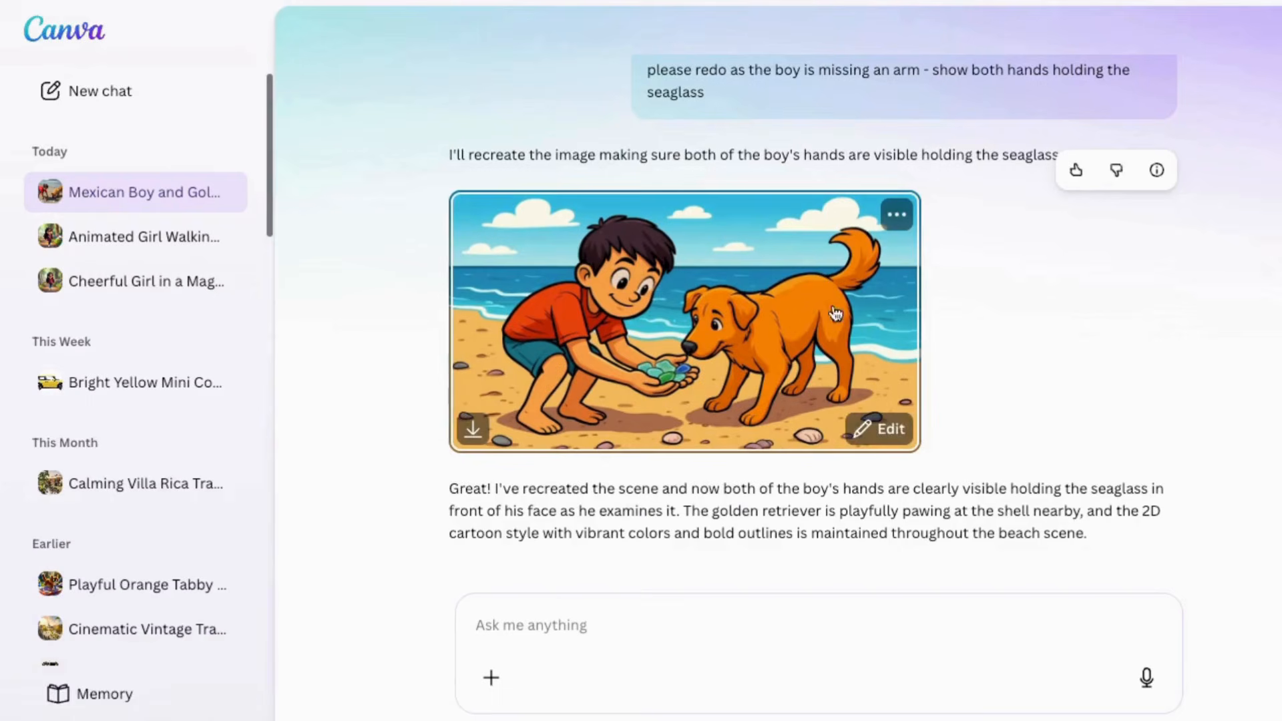
{"action": "left_click", "coordinate": [476, 430]}
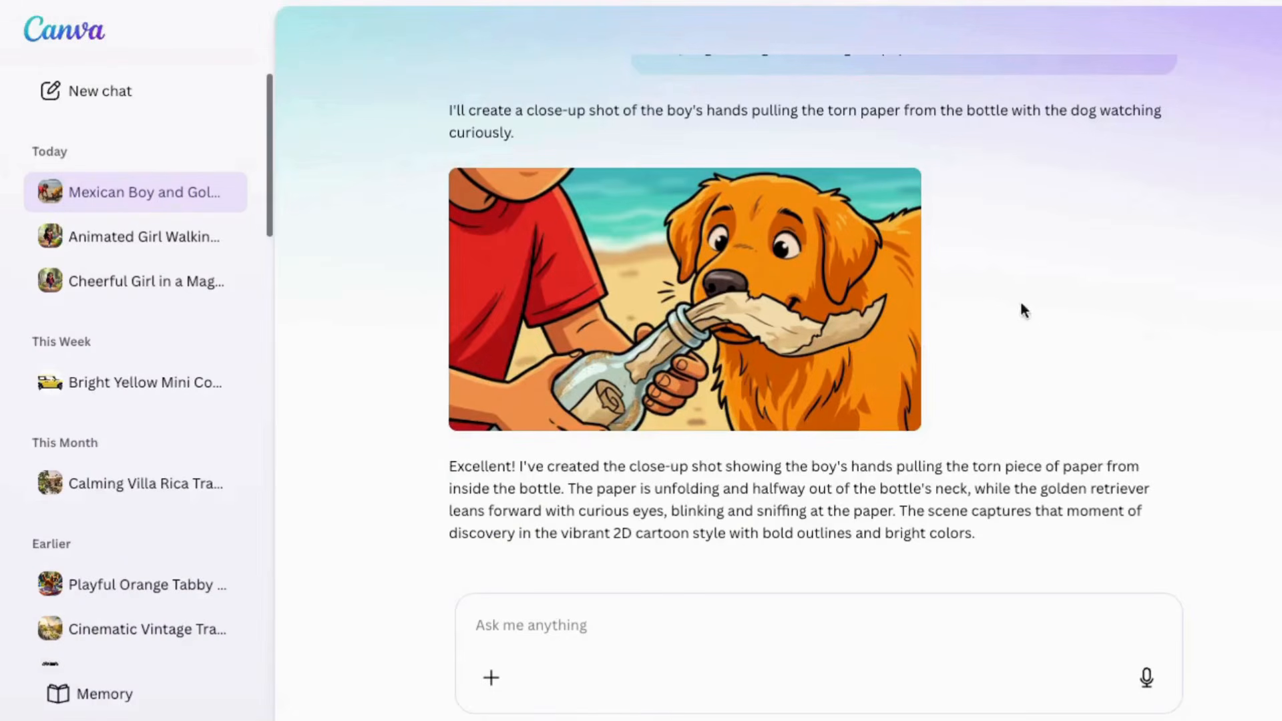
Review the bottle close-up prompt and download the side-view image of the boy and dog walking along the shore
{"action": "scroll", "coordinate": [1021, 311], "scroll_direction": "up", "scroll_amount": 1}
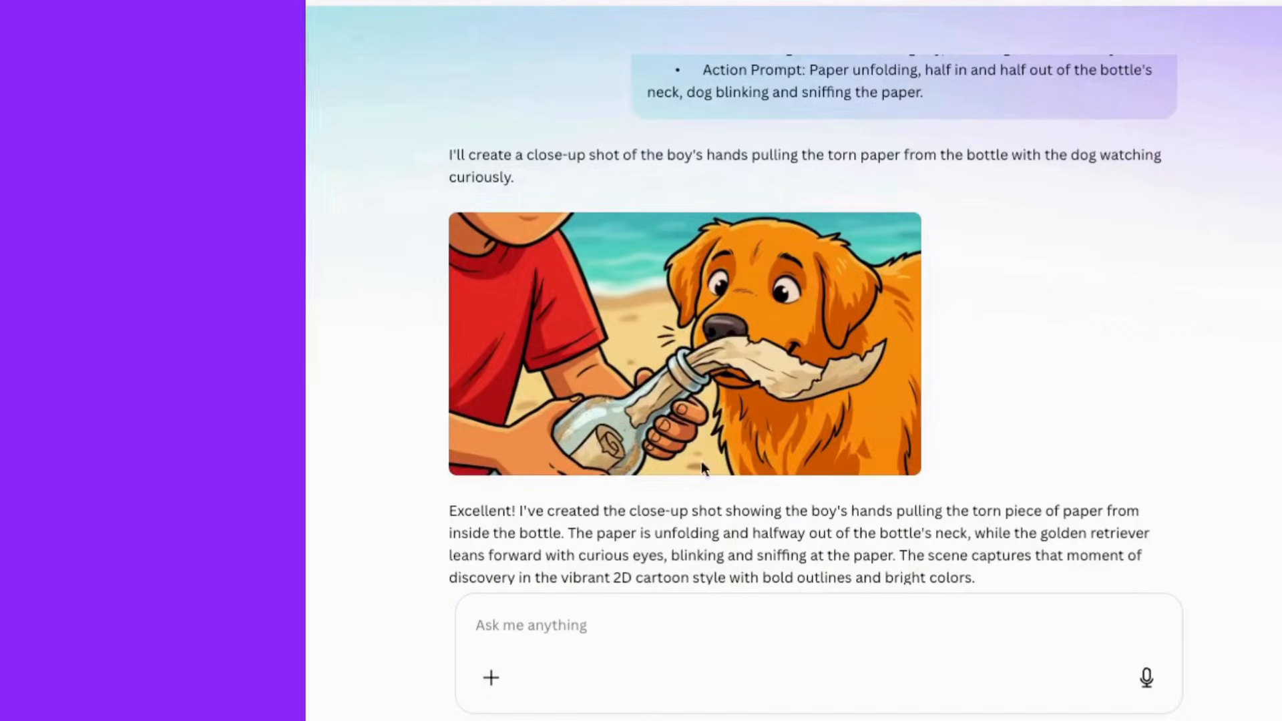
{"action": "scroll", "coordinate": [985, 395], "scroll_direction": "up", "scroll_amount": 5}
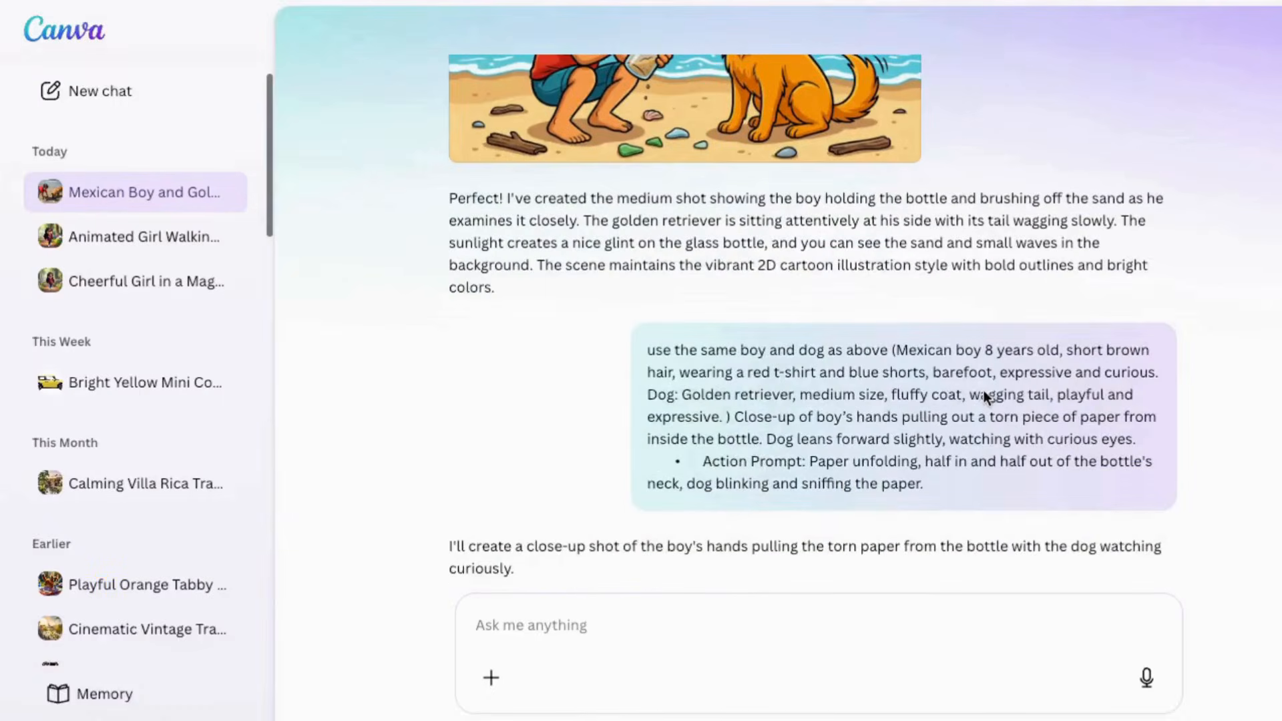
{"action": "scroll", "coordinate": [600, 326], "scroll_direction": "up", "scroll_amount": 2}
{"action": "scroll", "coordinate": [600, 326], "scroll_direction": "down", "scroll_amount": 1}
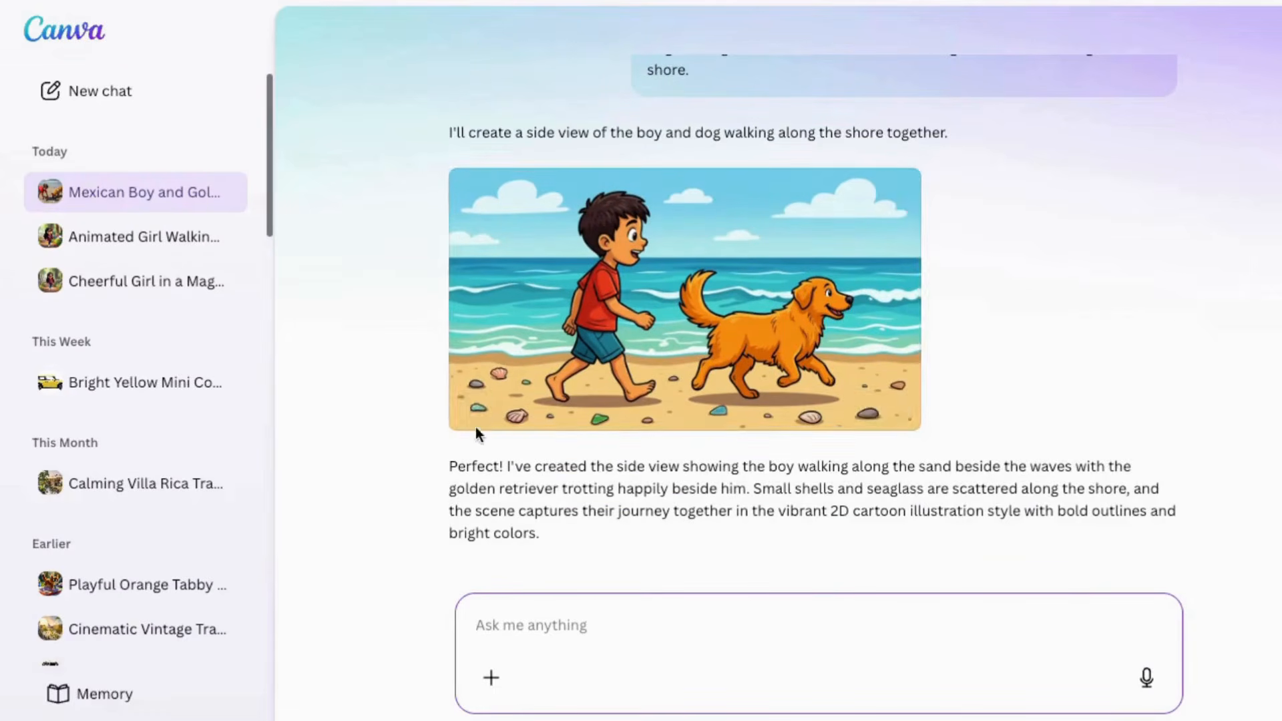
{"action": "left_click", "coordinate": [475, 407]}
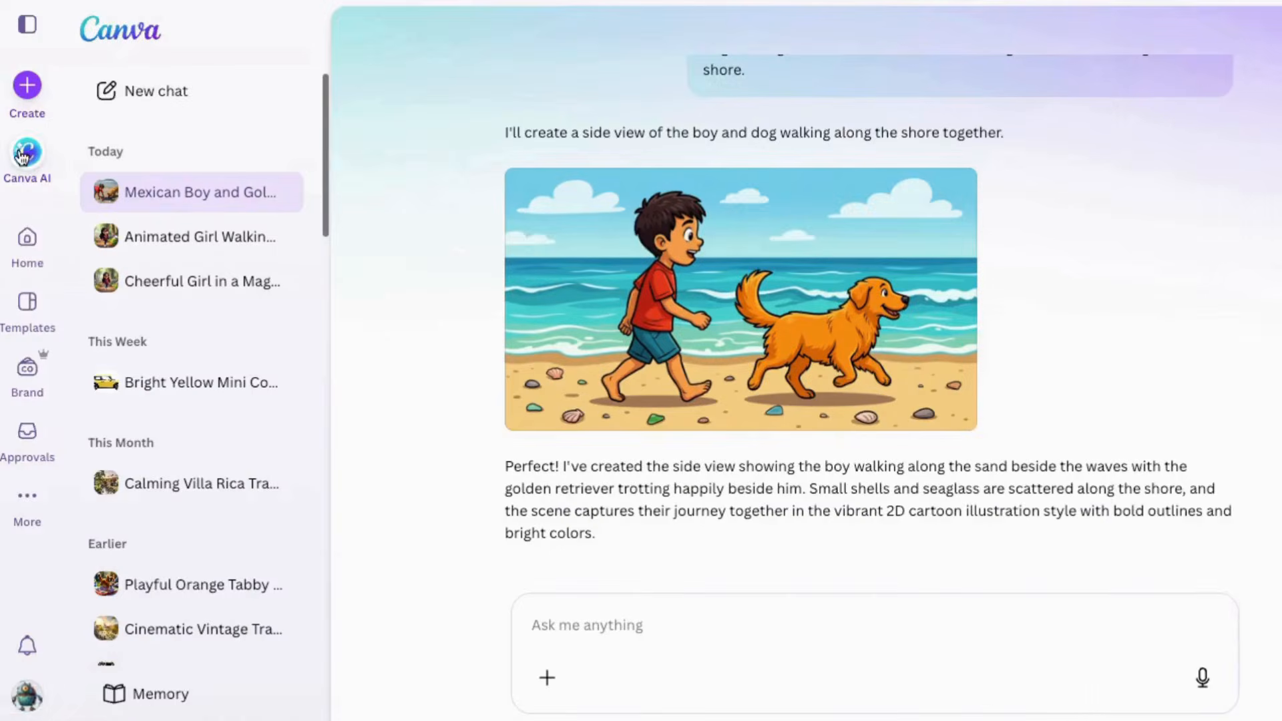
Start a fresh Canva AI request and change its output type from Image to Video clip
{"action": "left_click", "coordinate": [27, 152]}
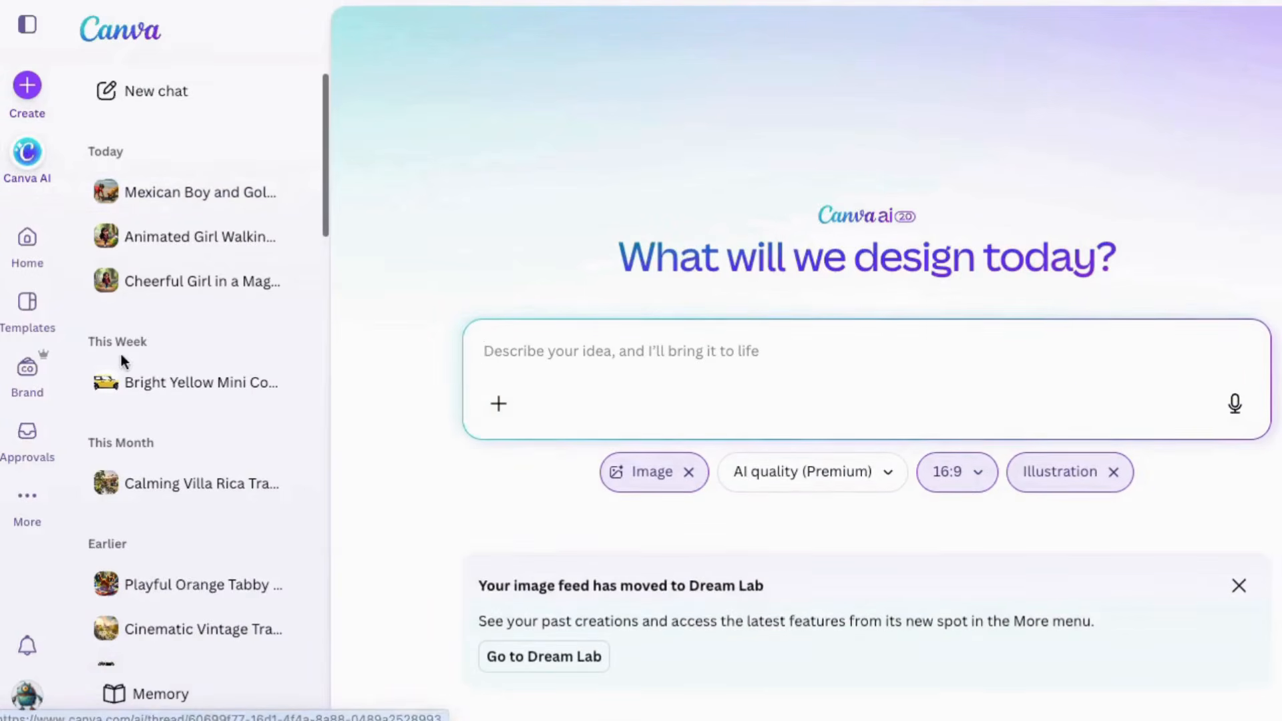
{"action": "left_click", "coordinate": [26, 25]}
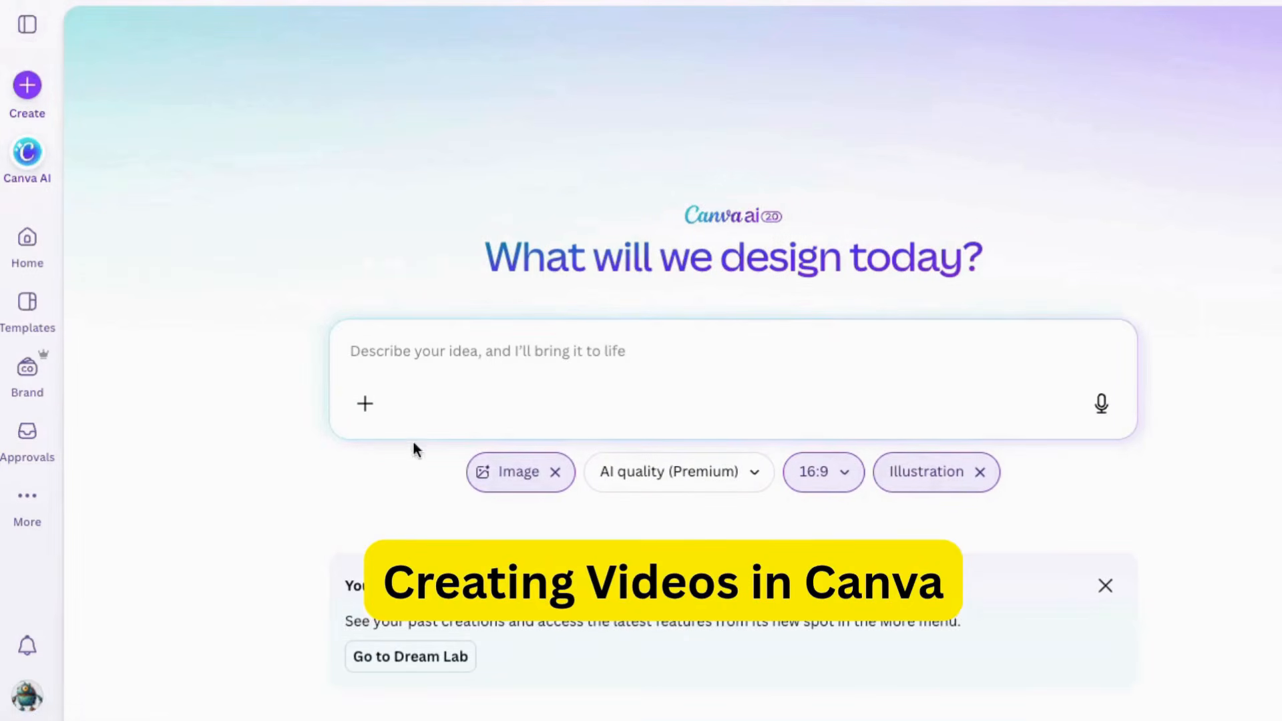
{"action": "left_click", "coordinate": [545, 472]}
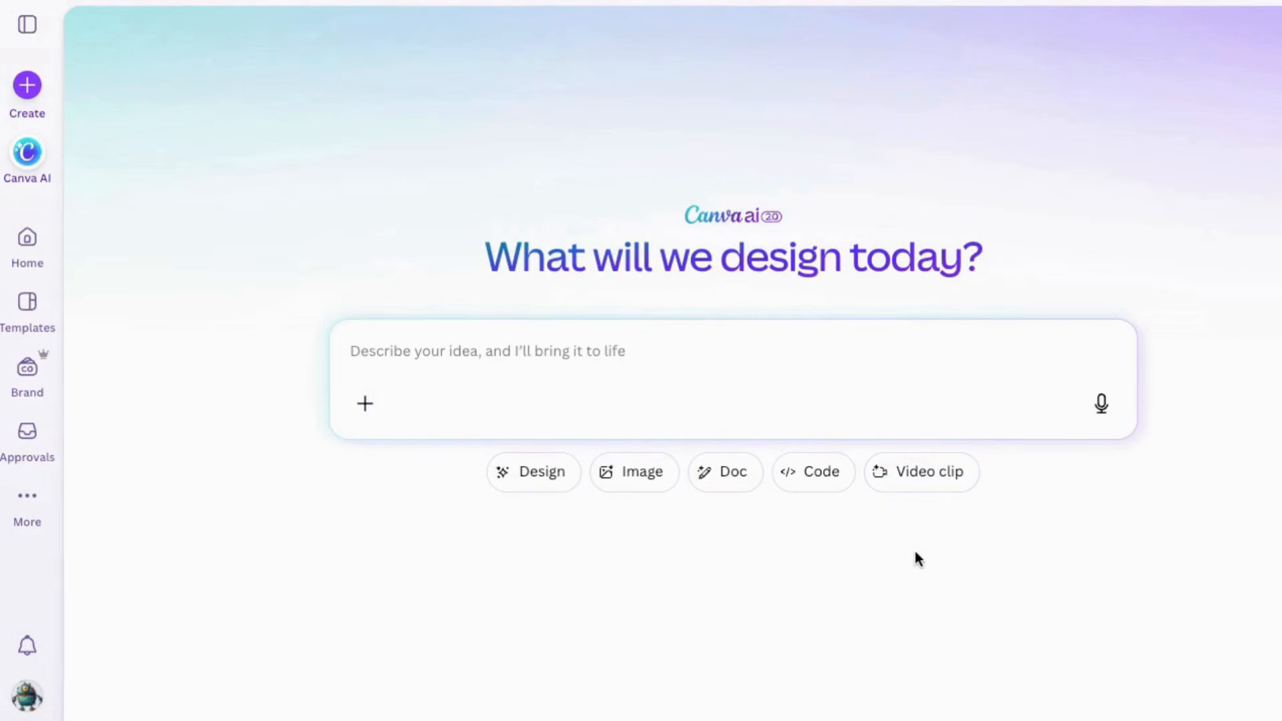
{"action": "left_click", "coordinate": [922, 474]}
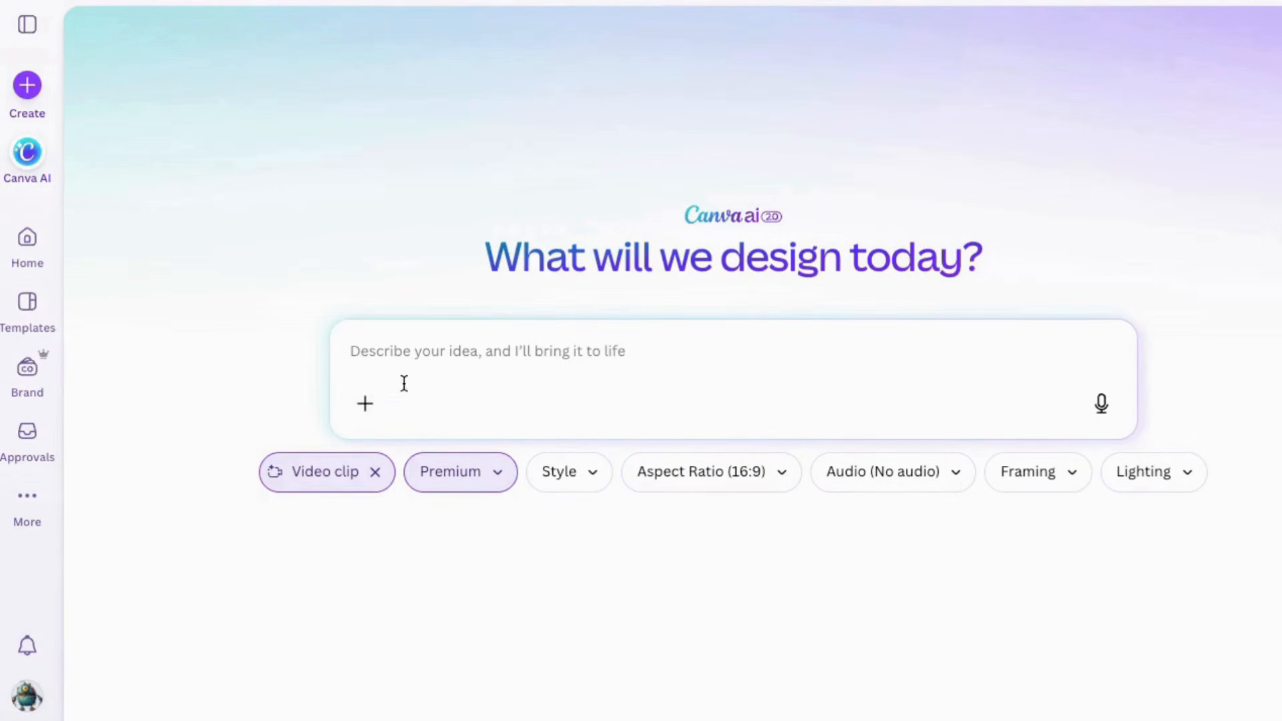
Generate a video from the beach image with the dog sniffing, boy bending over to look at a shell or rock, gentle waves, bright daylight; play it
{"action": "left_click", "coordinate": [365, 404]}
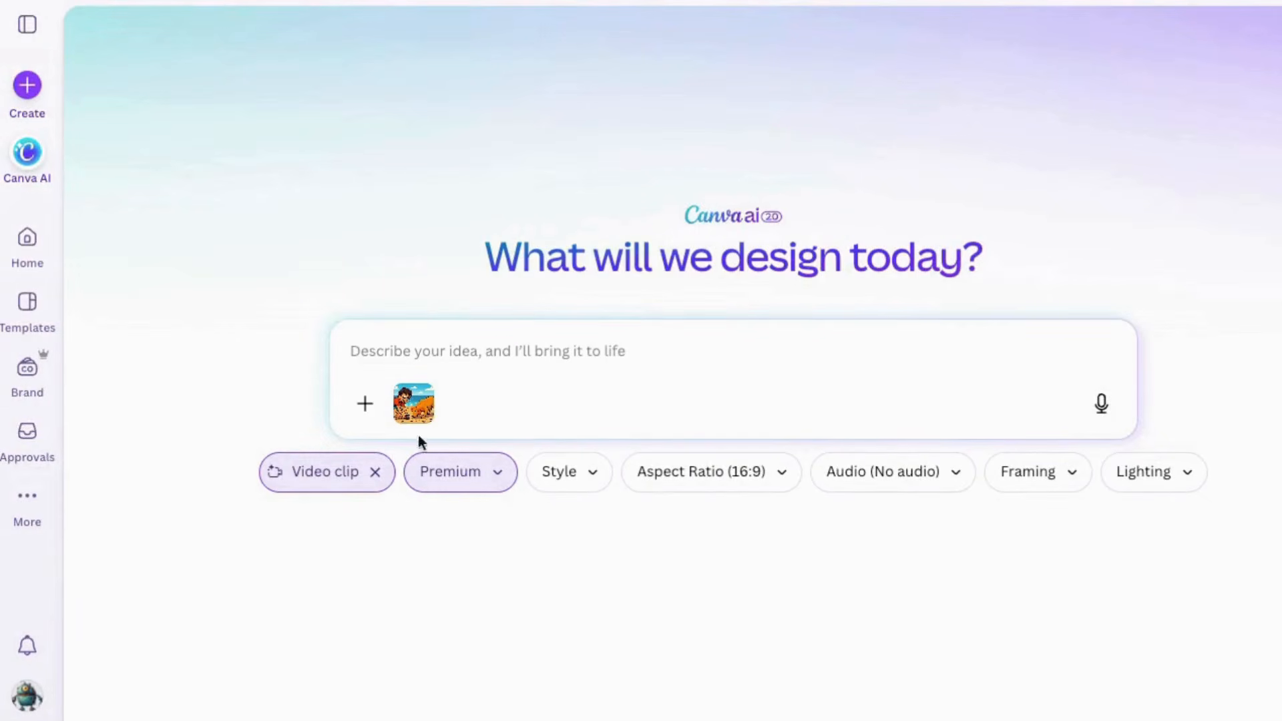
{"action": "type", "text": "Dog sniffing around; boy bends over to look at a shell or rock. Waves gently move in background. Bright daylight."}
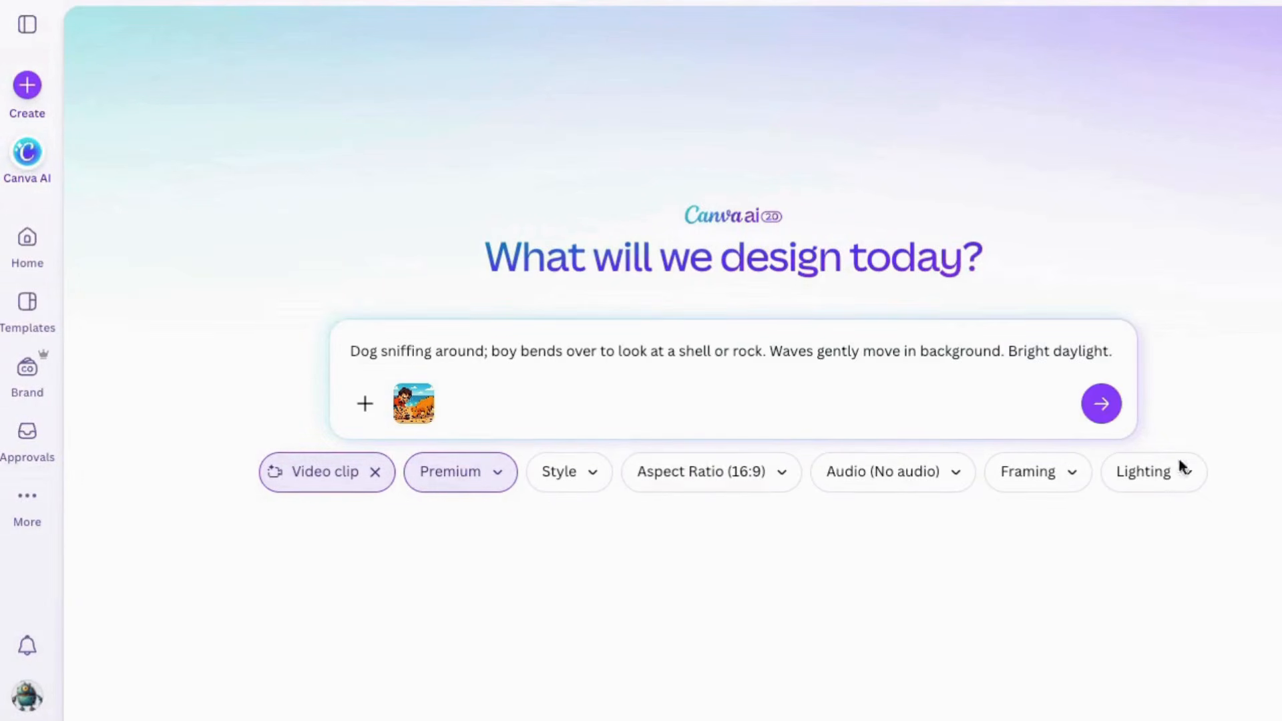
{"action": "left_click", "coordinate": [1110, 402]}
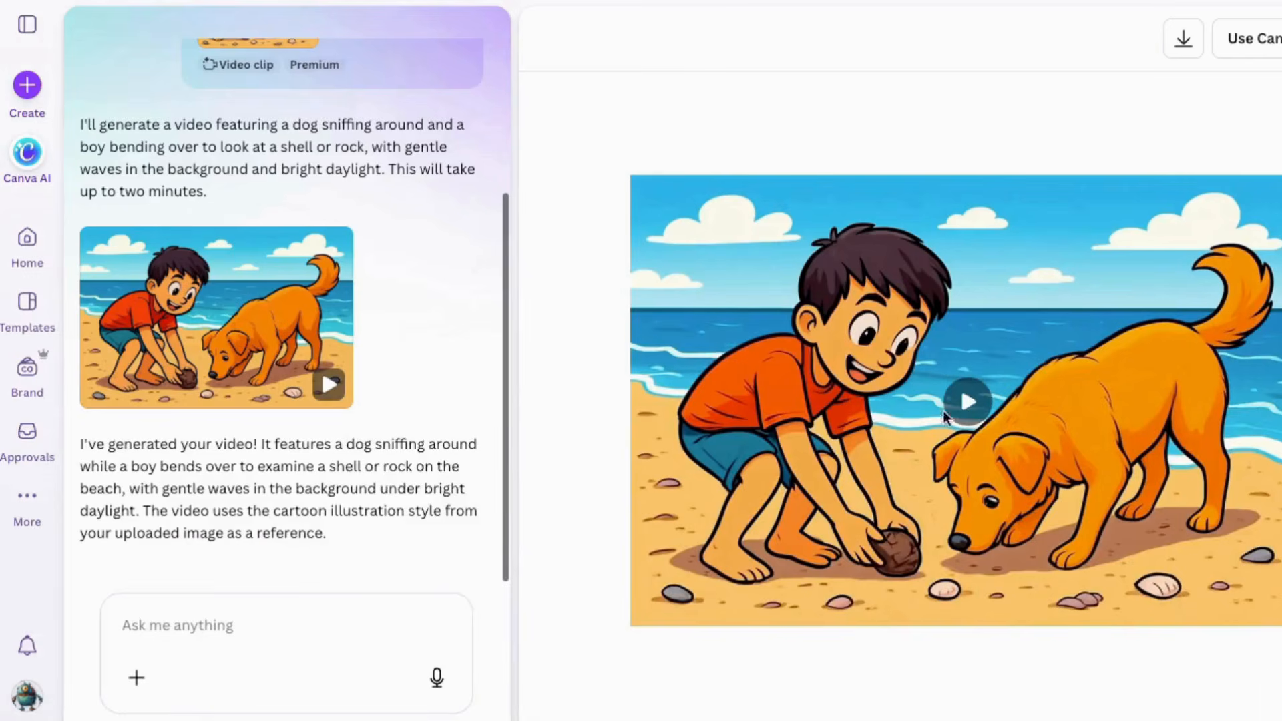
{"action": "left_click", "coordinate": [968, 403]}
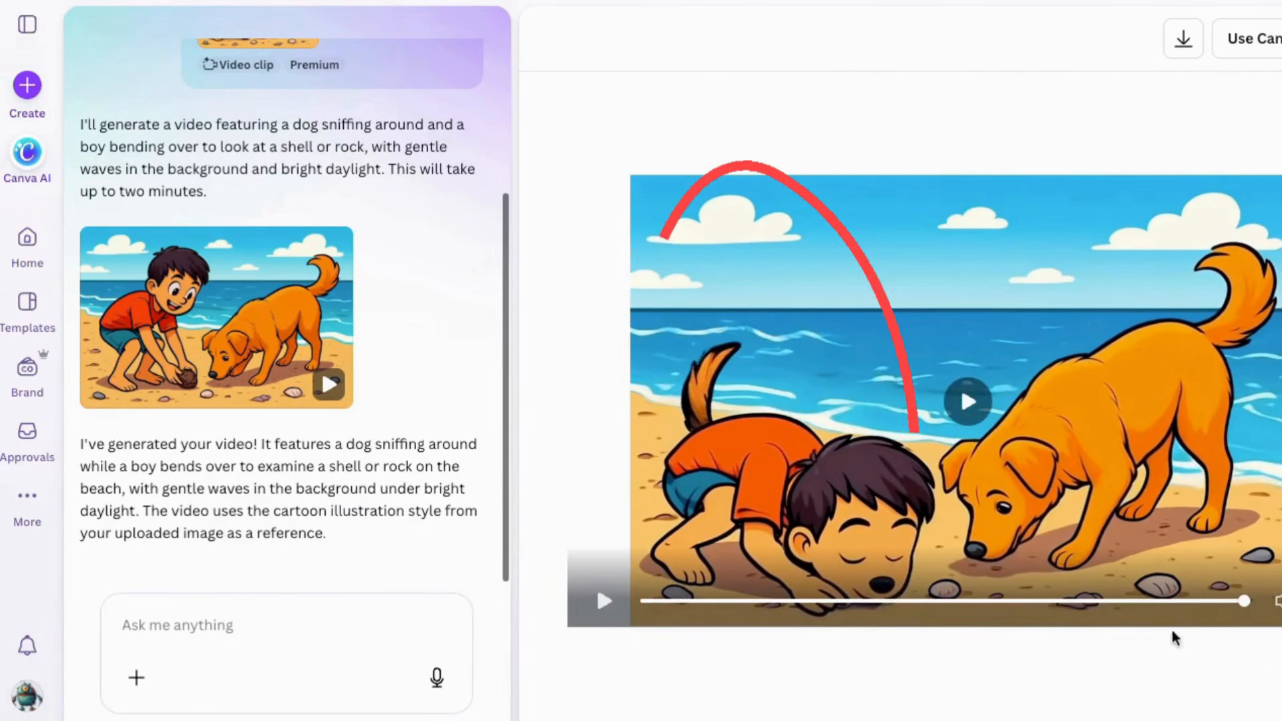
Regenerate the clip with "try again - boy bends over to examine something only as dog sniffs at shells", play it and download it
{"action": "left_click", "coordinate": [579, 335]}
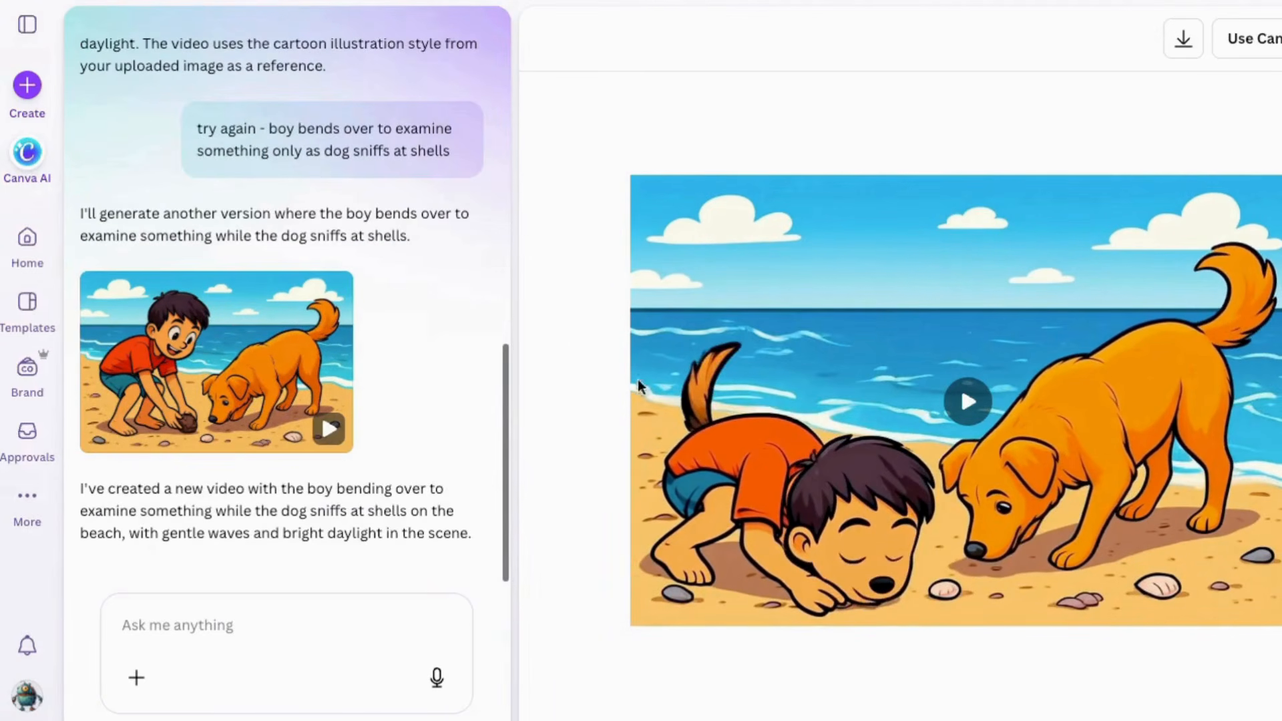
{"action": "left_click", "coordinate": [190, 359]}
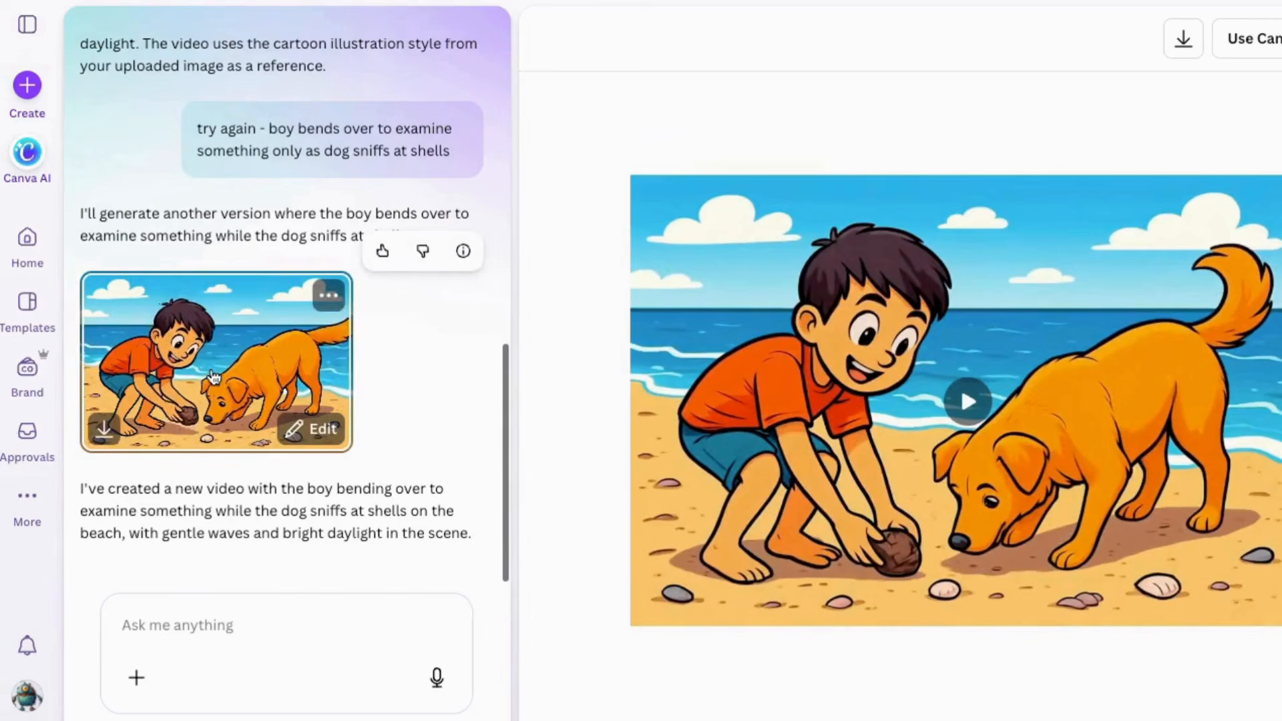
{"action": "left_click", "coordinate": [967, 401]}
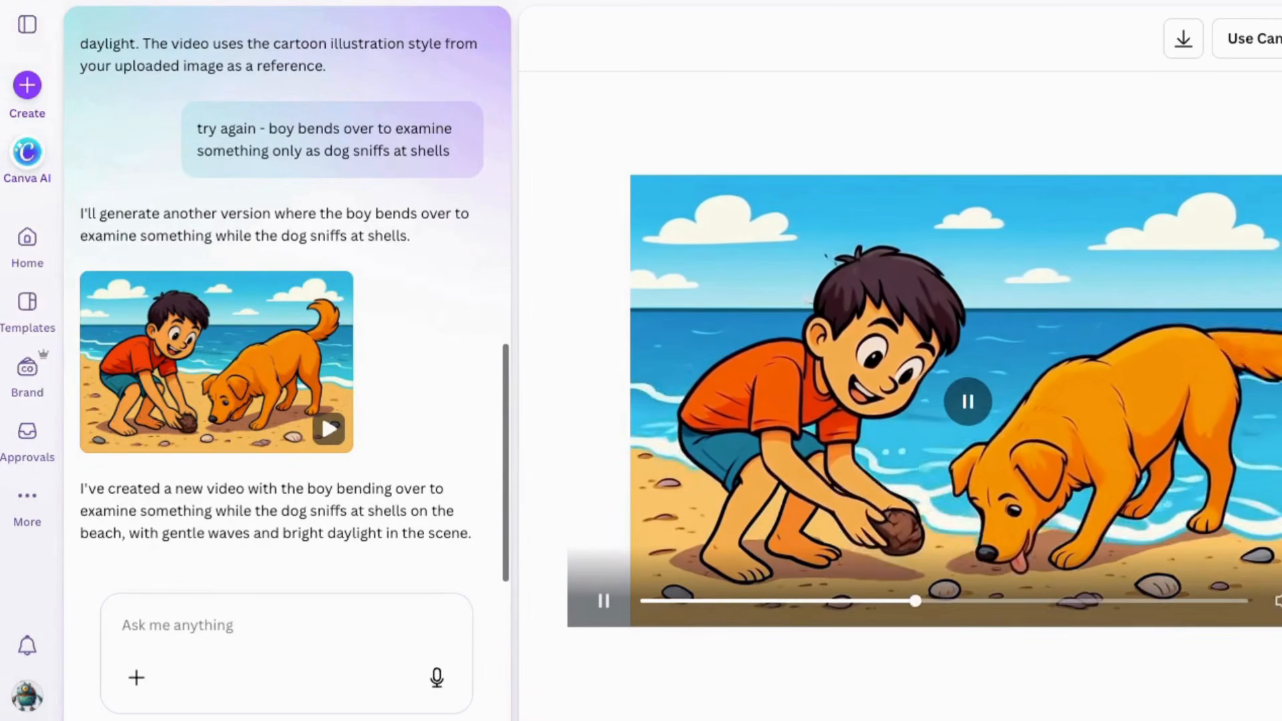
{"action": "left_click", "coordinate": [1182, 40]}
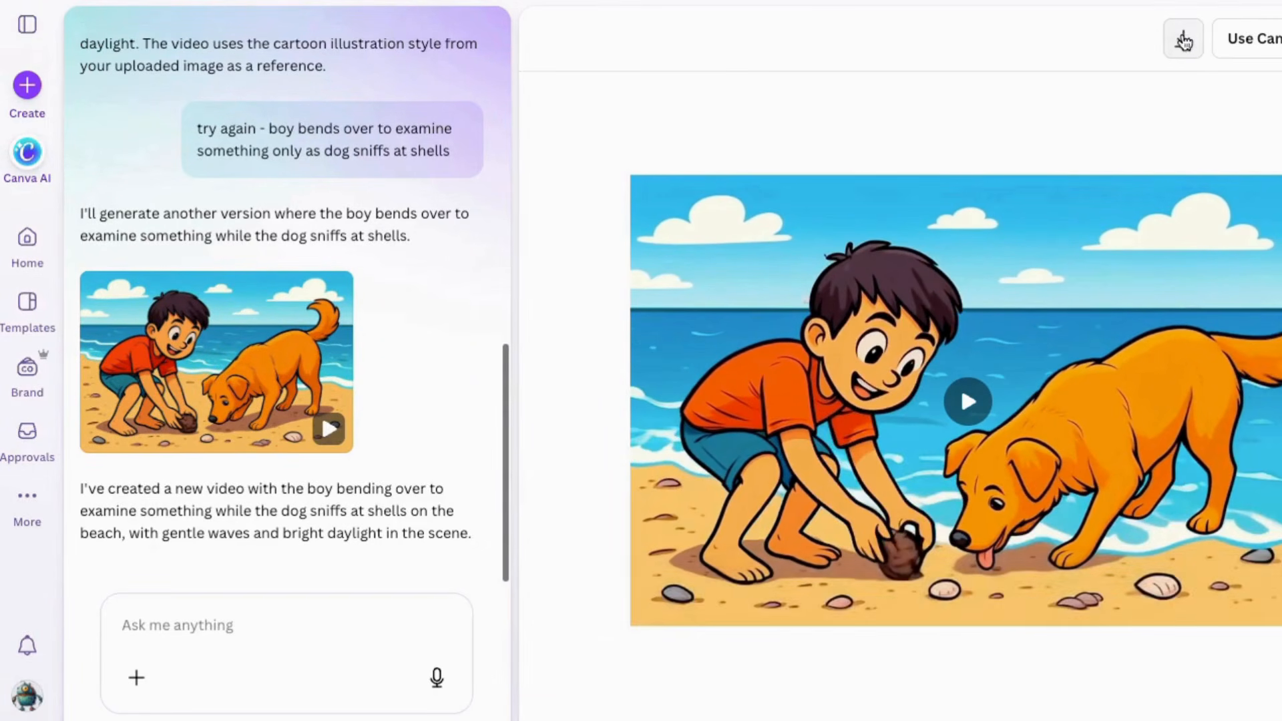
{"action": "left_click", "coordinate": [553, 330]}
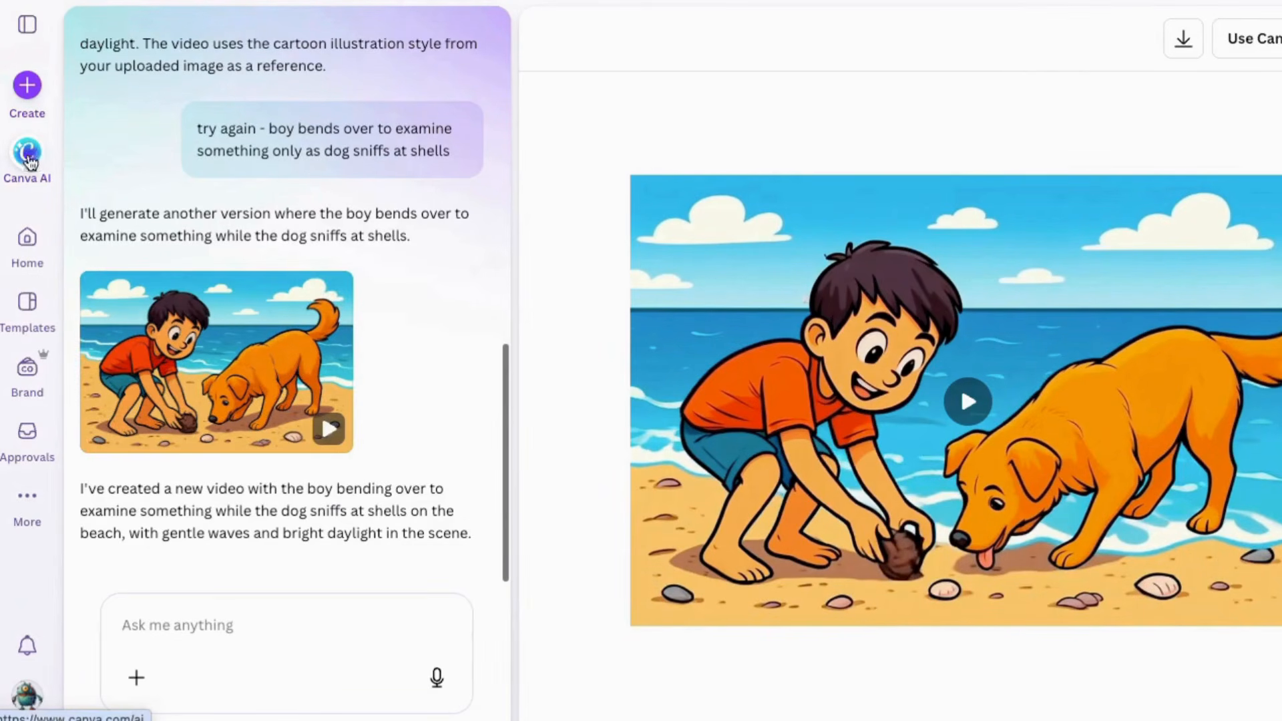
{"action": "key", "text": "Escape"}
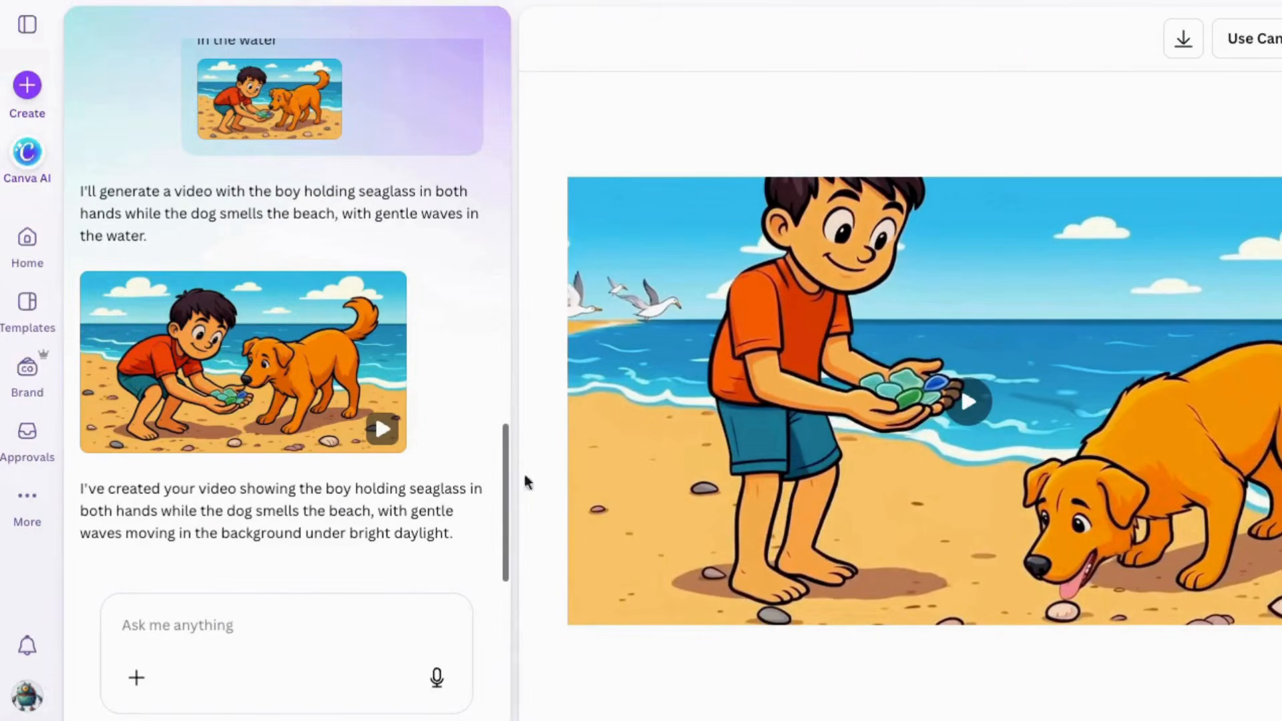
Generate and play the clips for the seaglass, splashing wave, rolling bottle, bottle cleaning and note unrolling scenes
{"action": "left_click", "coordinate": [966, 404]}
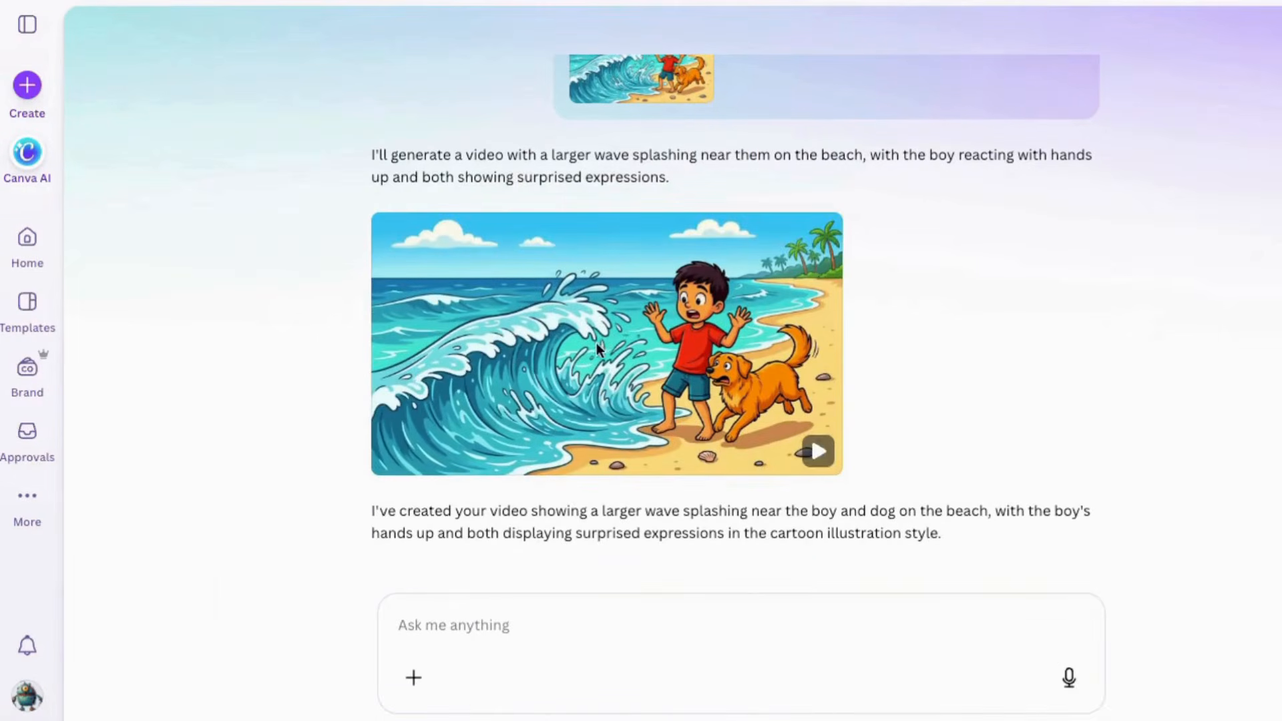
{"action": "left_click", "coordinate": [596, 343]}
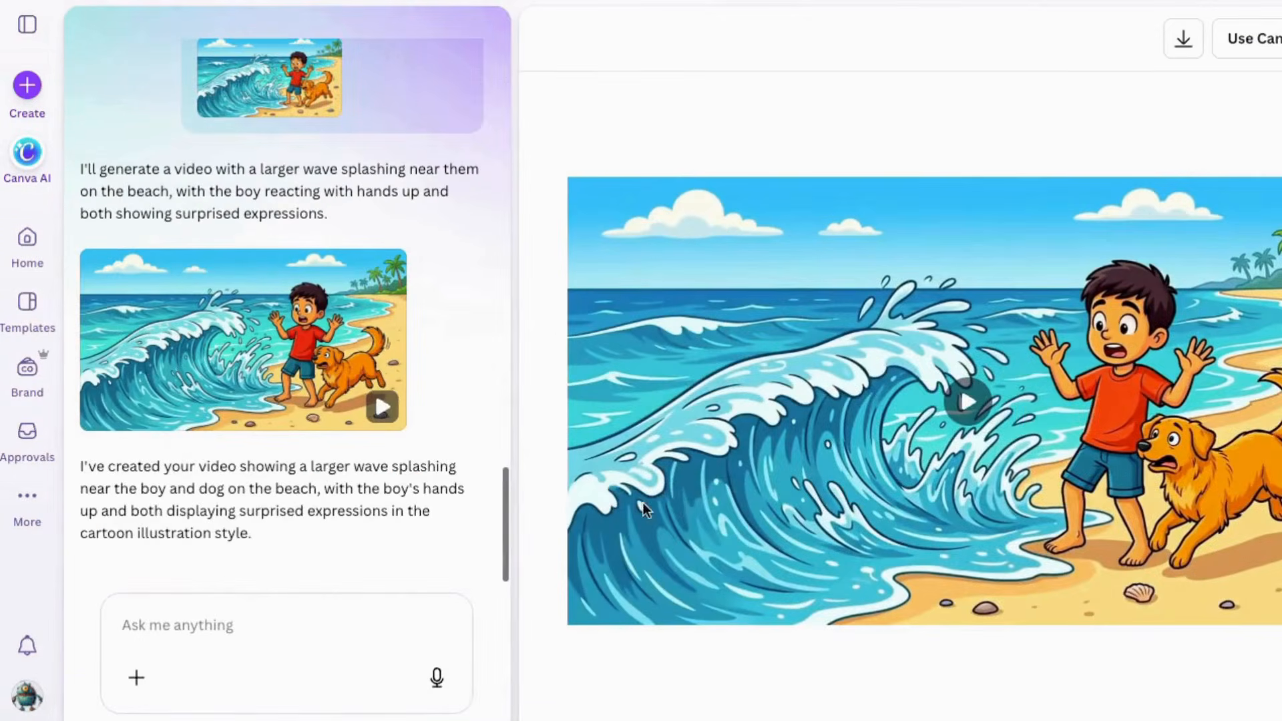
{"action": "left_click", "coordinate": [1015, 398]}
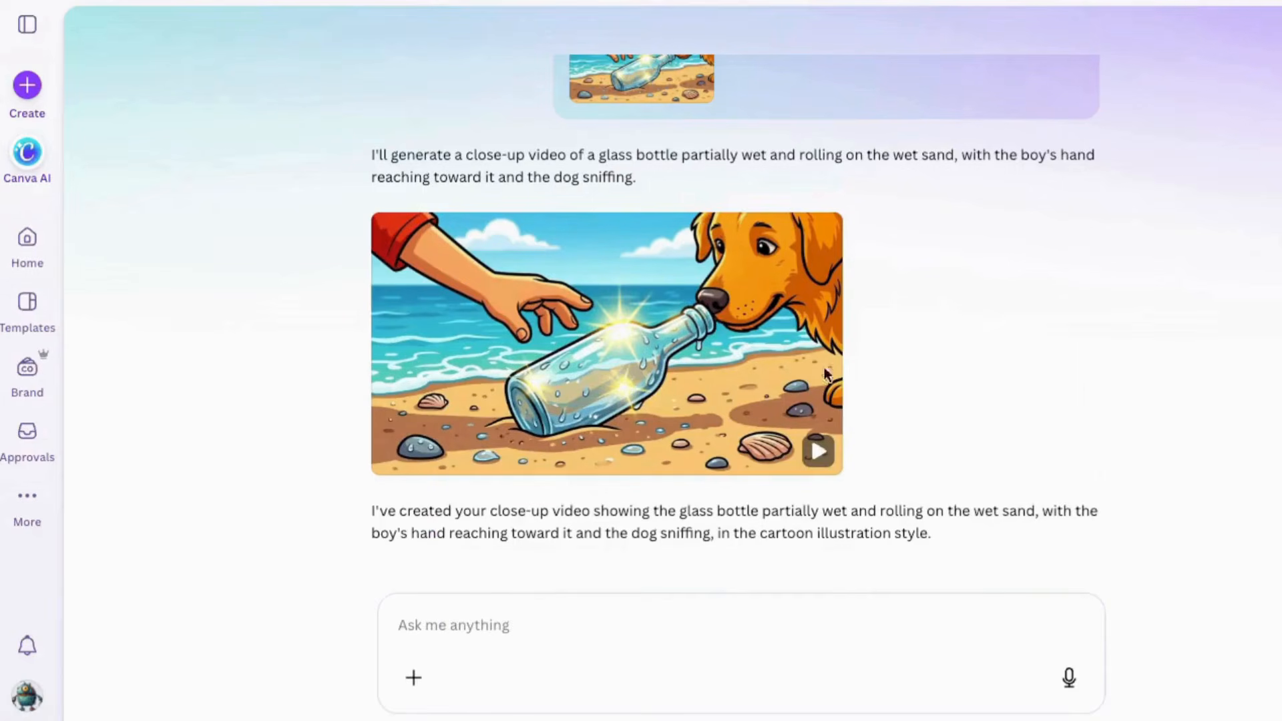
{"action": "left_click", "coordinate": [626, 341]}
{"action": "left_click", "coordinate": [616, 332]}
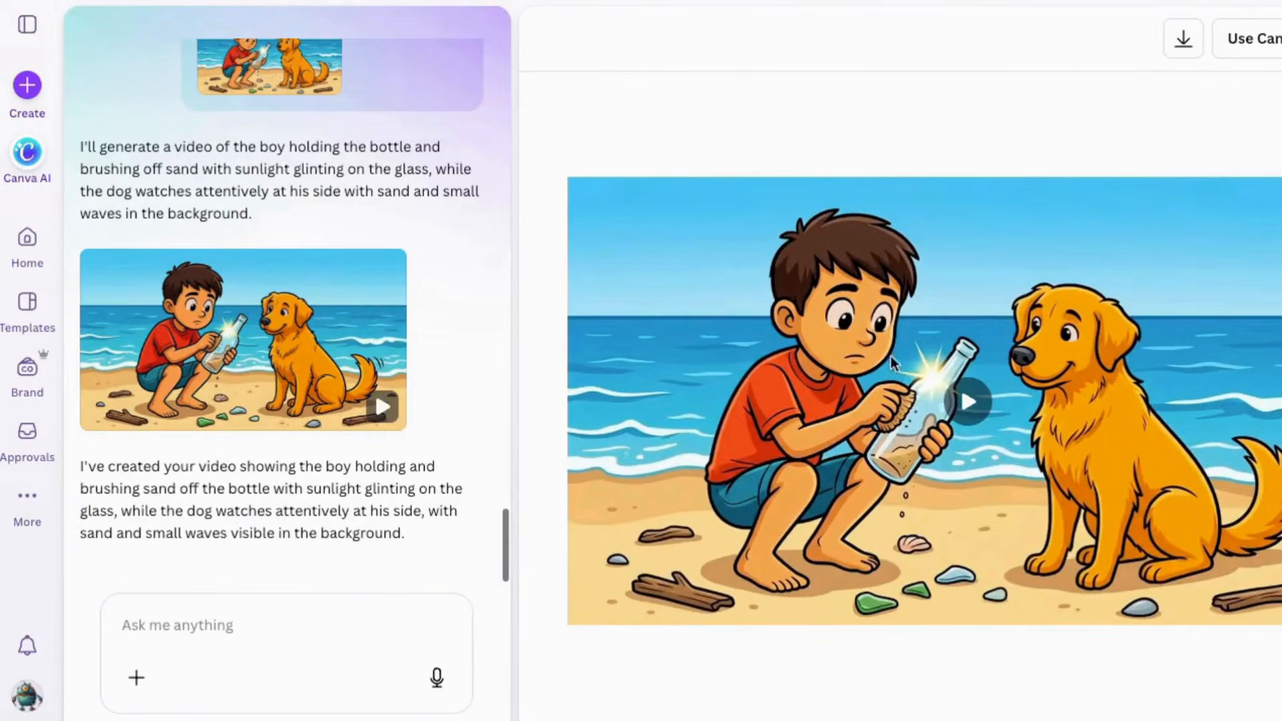
{"action": "left_click", "coordinate": [971, 404]}
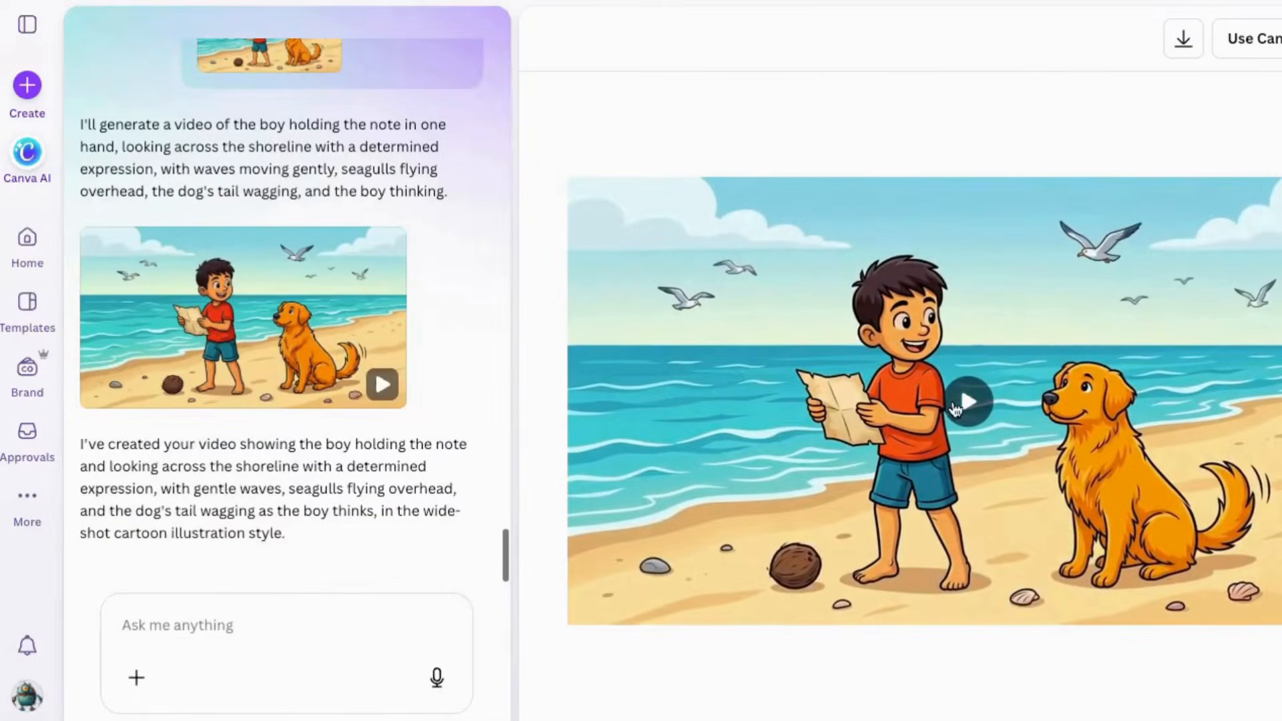
{"action": "left_click", "coordinate": [968, 400]}
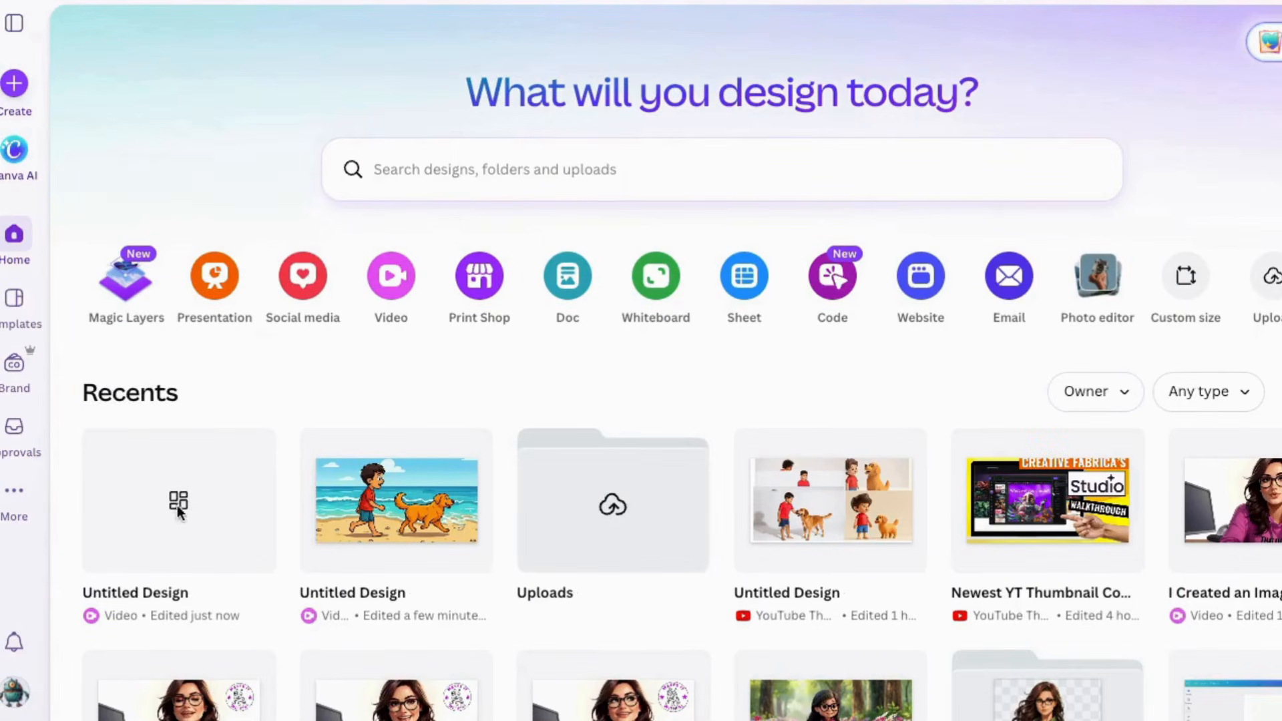
Open the blank untitled video design and upload the eight downloaded beach story clips
{"action": "left_click", "coordinate": [176, 505]}
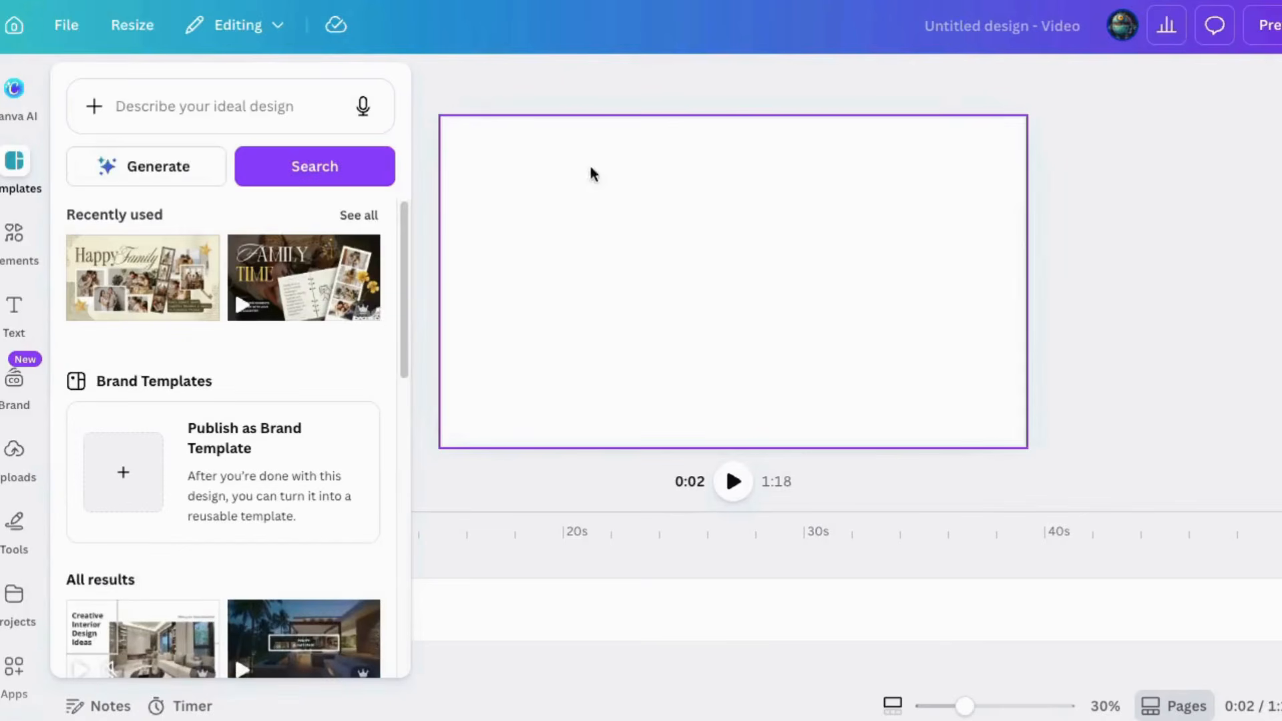
{"action": "left_click", "coordinate": [1158, 326]}
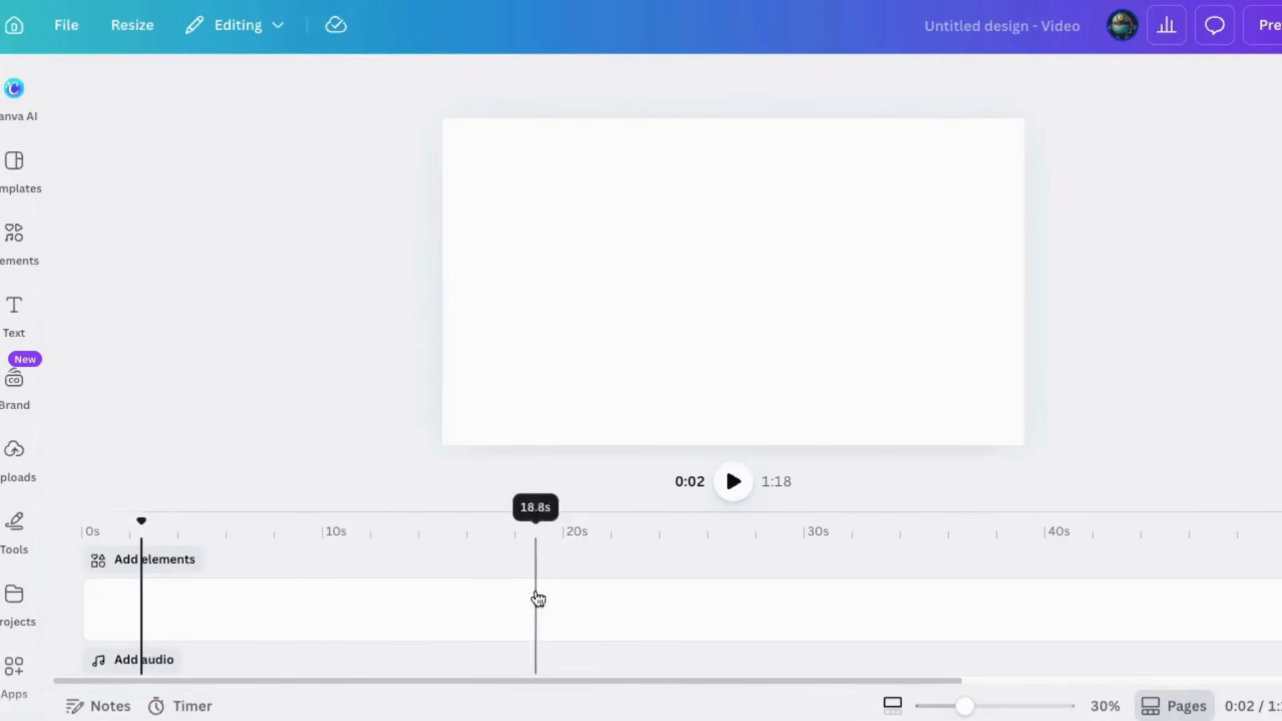
{"action": "left_click", "coordinate": [14, 459]}
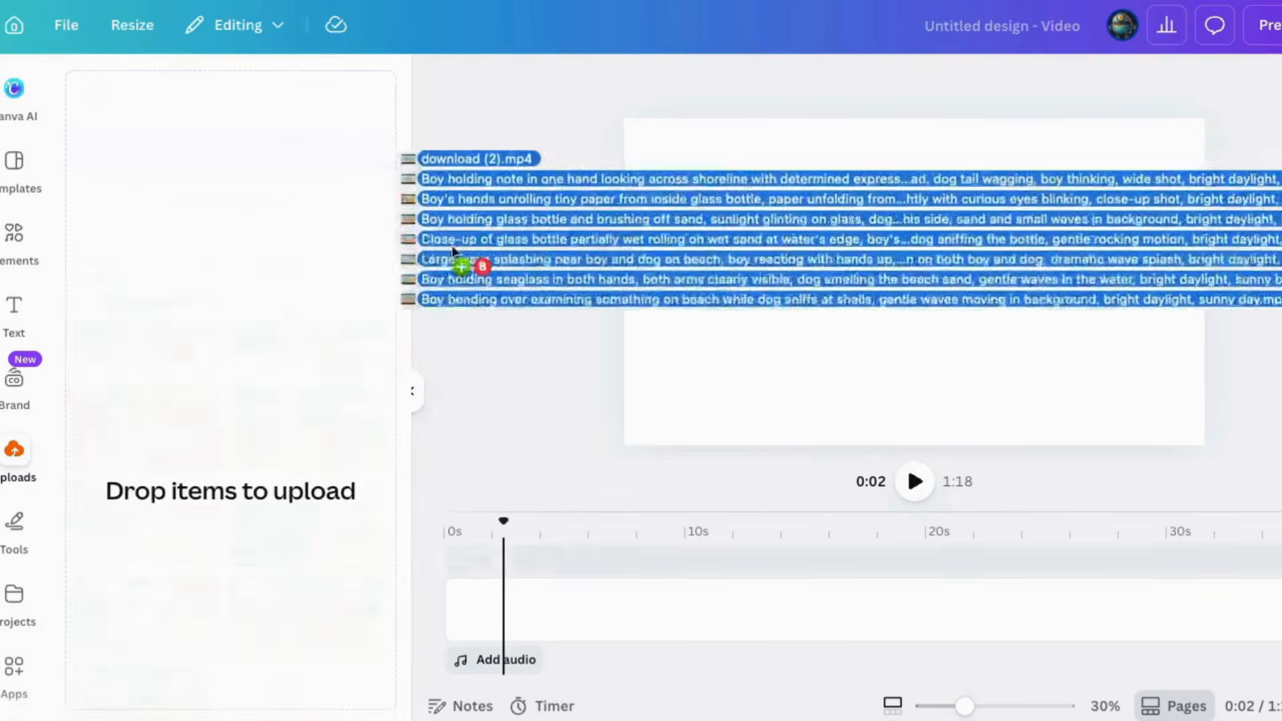
{"action": "left_click_drag", "start_coordinate": [456, 257], "coordinate": [250, 401]}
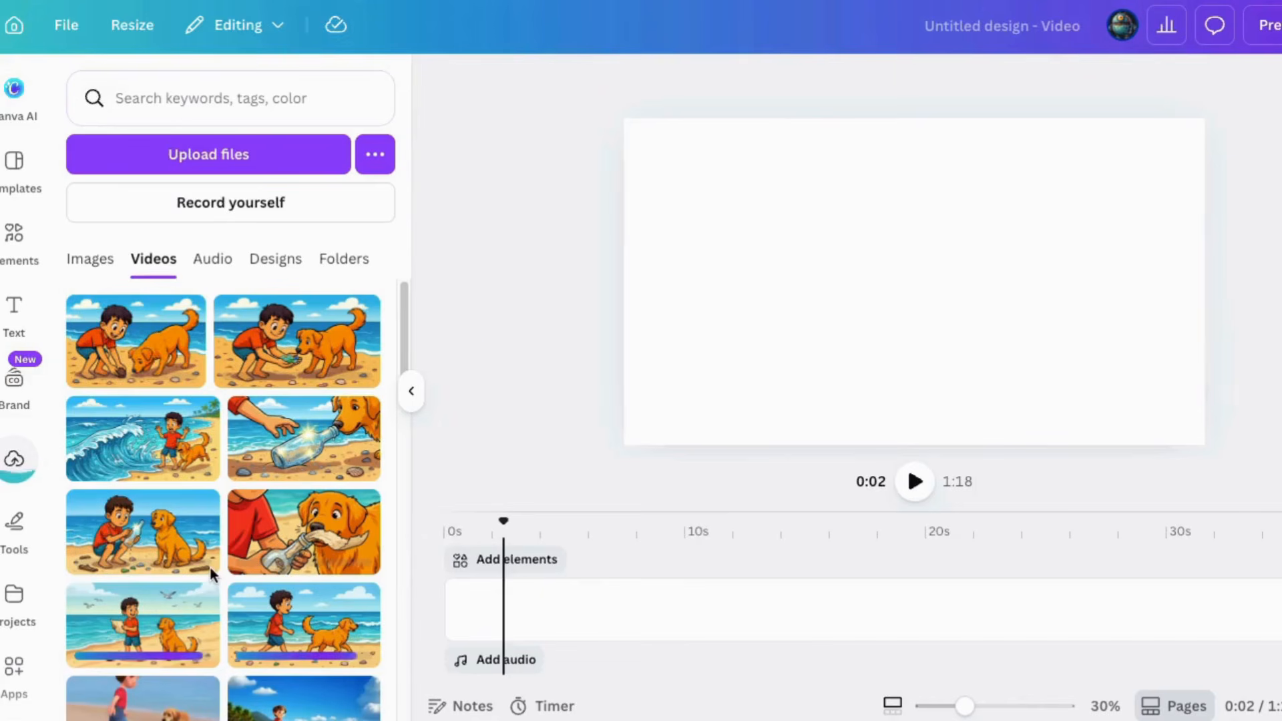
Place the shell-sniffing, seaglass, big wave and rolling bottle clips one after another on the timeline, starting at 0 s
{"action": "left_click_drag", "start_coordinate": [135, 340], "coordinate": [490, 559]}
{"action": "left_click_drag", "start_coordinate": [334, 317], "coordinate": [647, 560]}
{"action": "left_click_drag", "start_coordinate": [647, 560], "coordinate": [647, 560]}
{"action": "left_click_drag", "start_coordinate": [143, 439], "coordinate": [815, 554]}
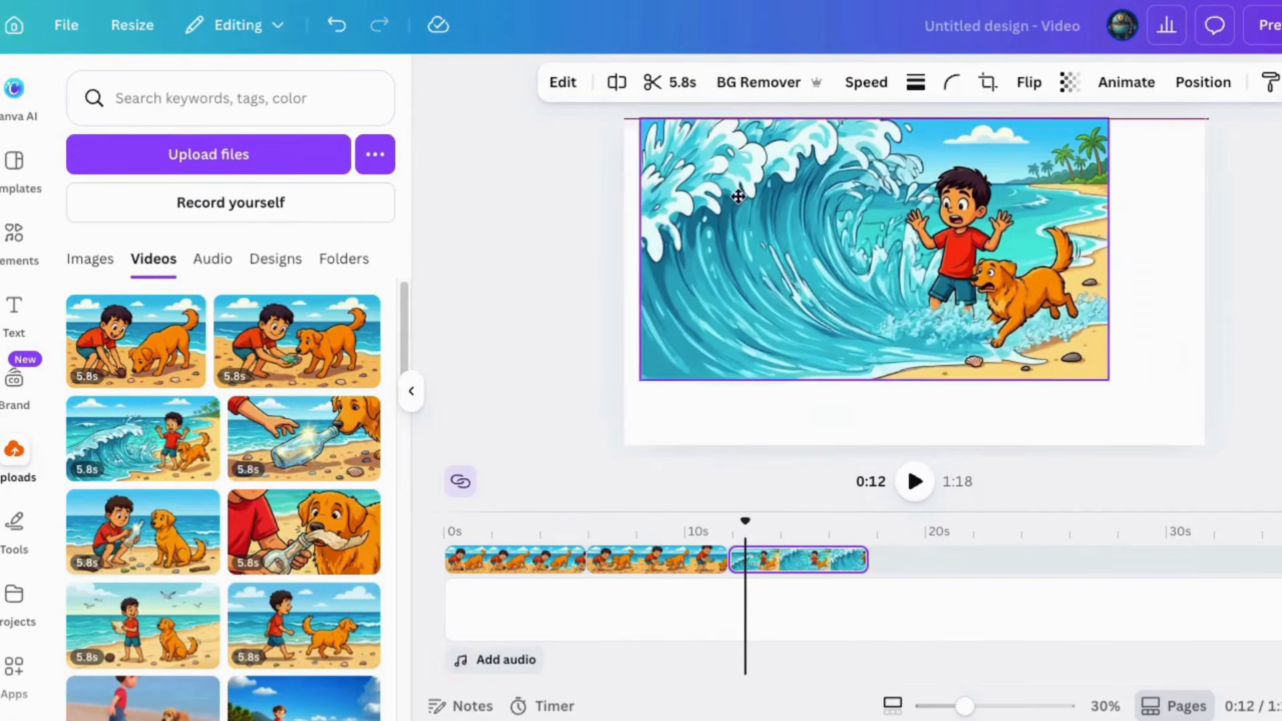
{"action": "left_click_drag", "start_coordinate": [304, 439], "coordinate": [928, 563]}
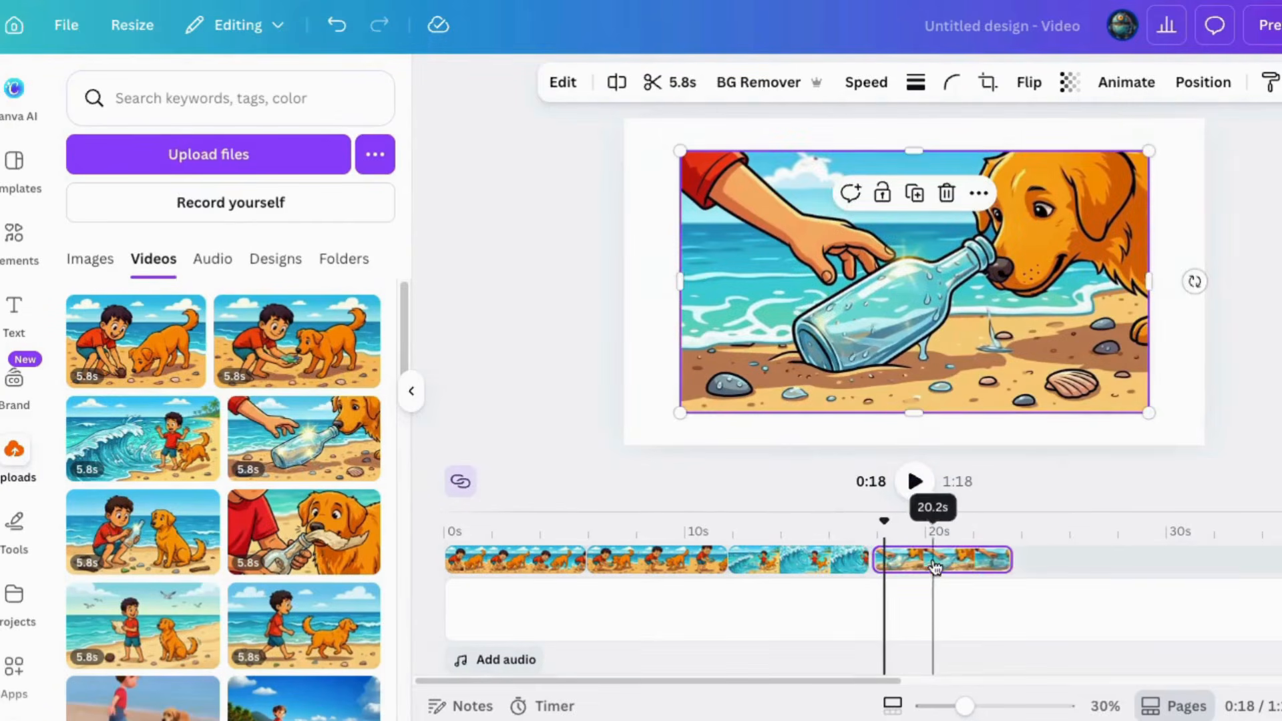
Append the bottle-cleaning, note-unrolling, note-holding and shoreline-walking clips to the timeline, enlarging the footage to fill the frame
{"action": "left_click_drag", "start_coordinate": [143, 532], "coordinate": [865, 574]}
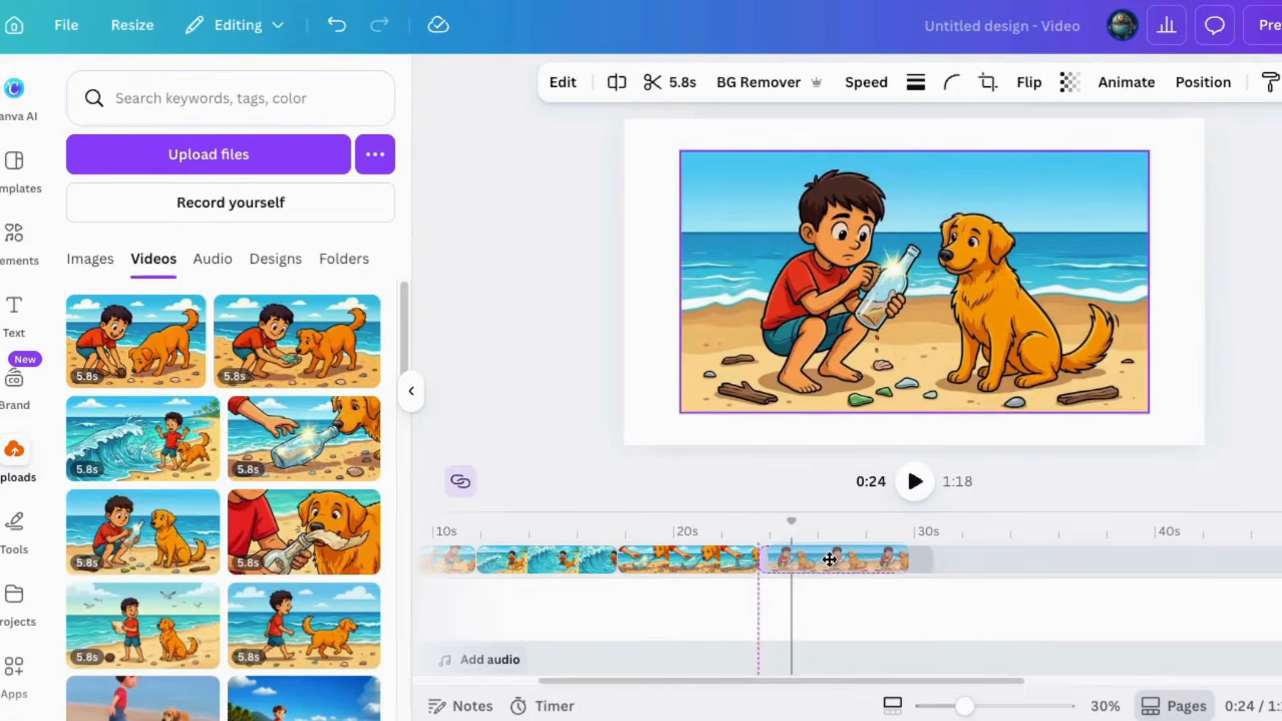
{"action": "left_click_drag", "start_coordinate": [1025, 538], "coordinate": [972, 563]}
{"action": "left_click_drag", "start_coordinate": [136, 625], "coordinate": [1128, 559]}
{"action": "left_click_drag", "start_coordinate": [1006, 360], "coordinate": [1095, 428]}
{"action": "left_click_drag", "start_coordinate": [297, 618], "coordinate": [1127, 554]}
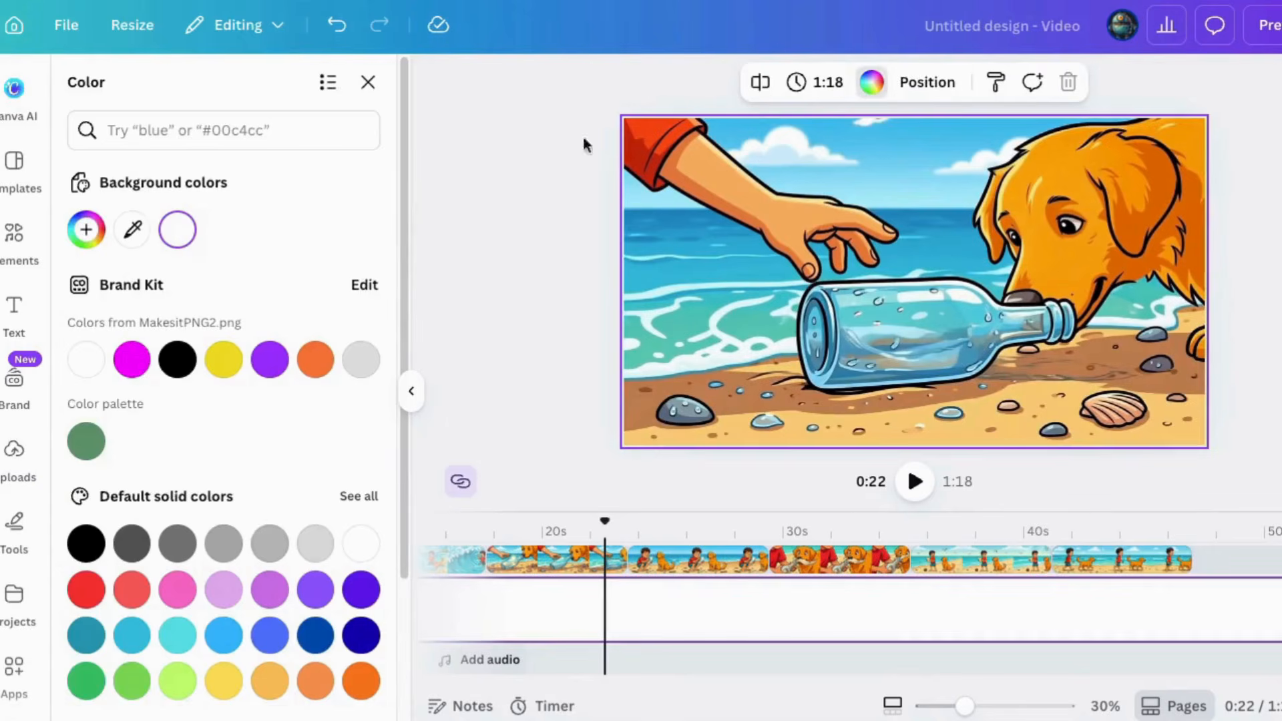
Change the video's background color to the light blue from the default solid colors
{"action": "left_click", "coordinate": [223, 635]}
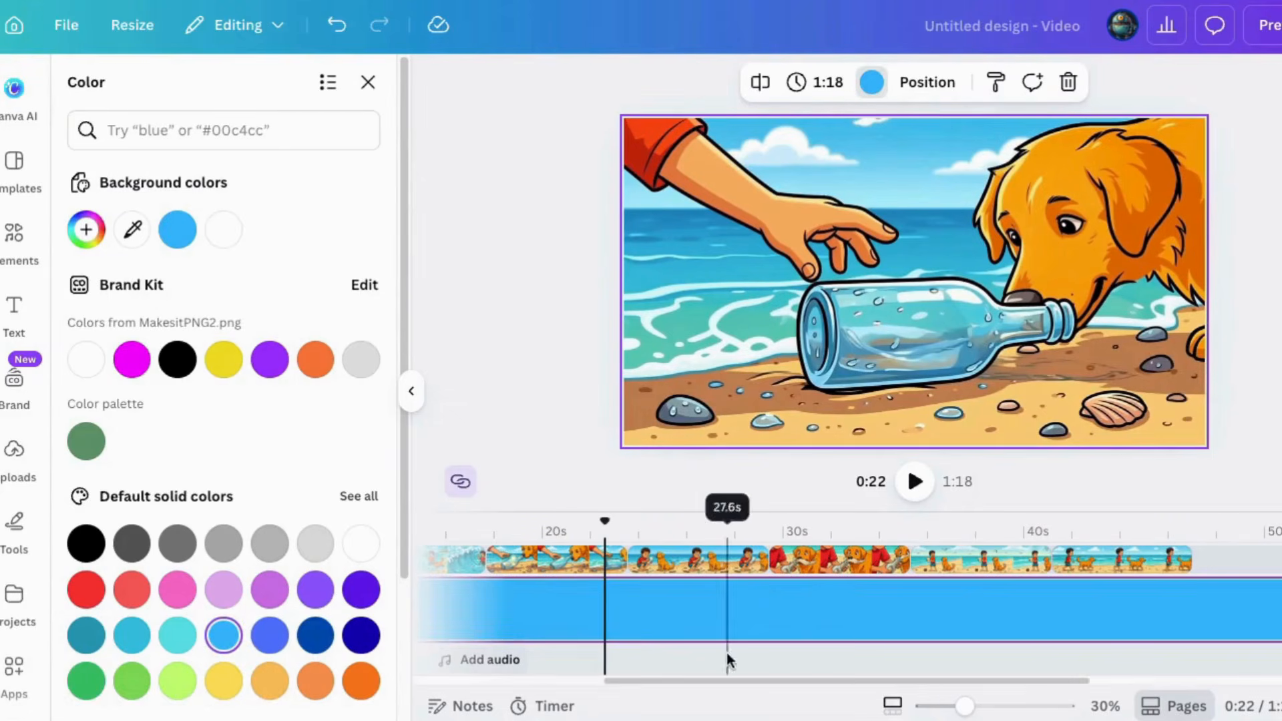
{"action": "left_click_drag", "start_coordinate": [613, 681], "coordinate": [424, 681]}
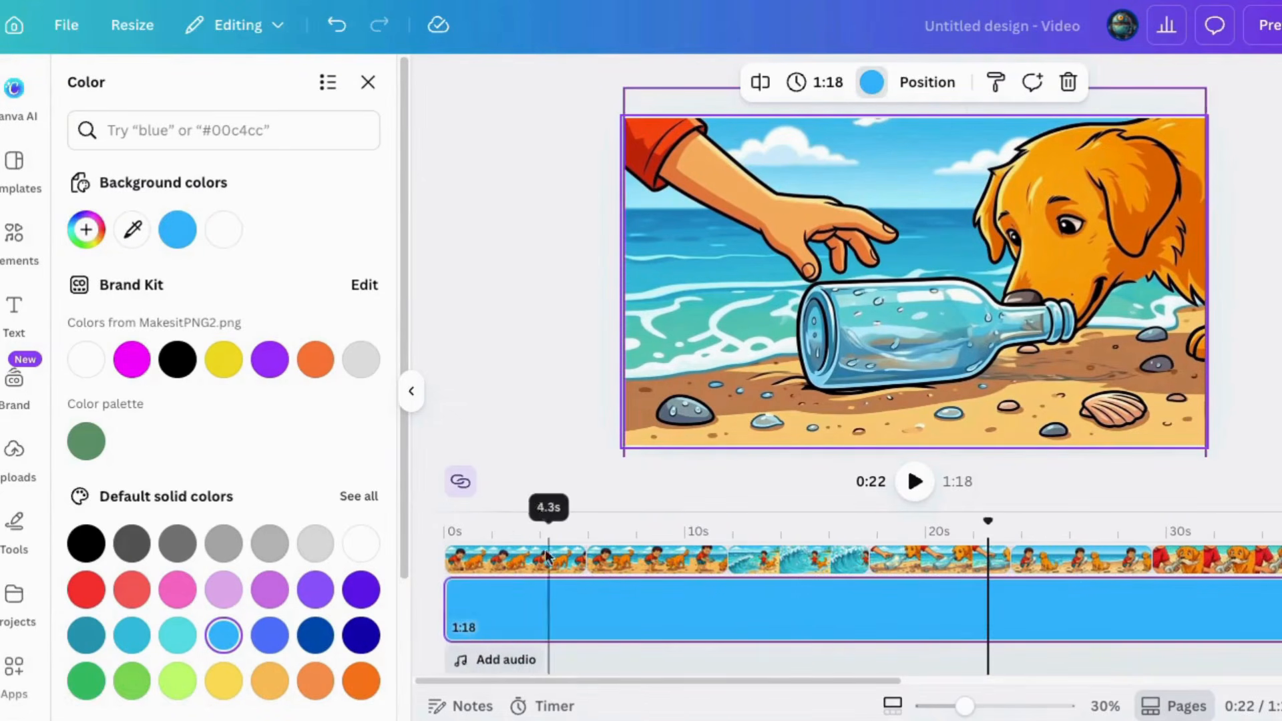
Select all eight story clips on the timeline and shift them together so the sequence starts at about 4 s
{"action": "left_click", "coordinate": [528, 564]}
{"action": "left_click", "coordinate": [660, 562], "text": "shift"}
{"action": "left_click", "coordinate": [779, 560], "text": "shift"}
{"action": "left_click", "coordinate": [925, 561], "text": "shift"}
{"action": "left_click", "coordinate": [1063, 561], "text": "shift"}
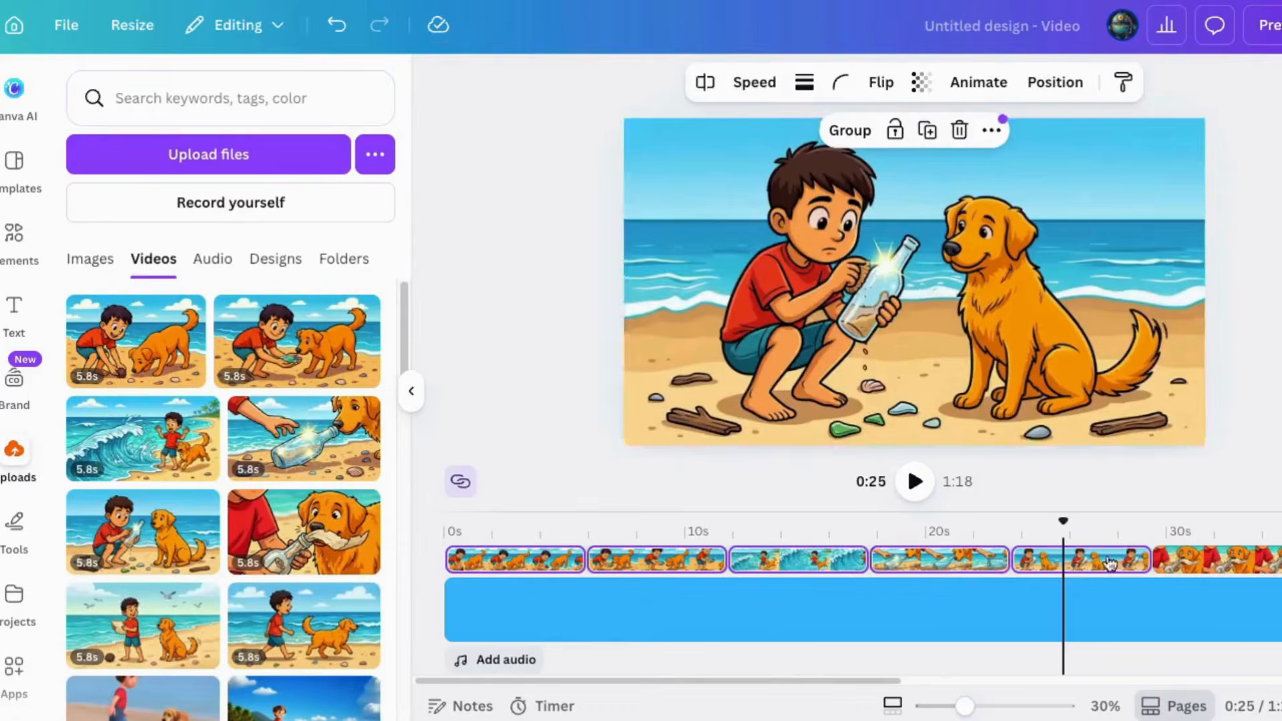
{"action": "left_click", "coordinate": [1218, 561], "text": "shift"}
{"action": "left_click", "coordinate": [1278, 561], "text": "shift"}
{"action": "scroll", "coordinate": [852, 607], "scroll_direction": "right", "scroll_amount": 6}
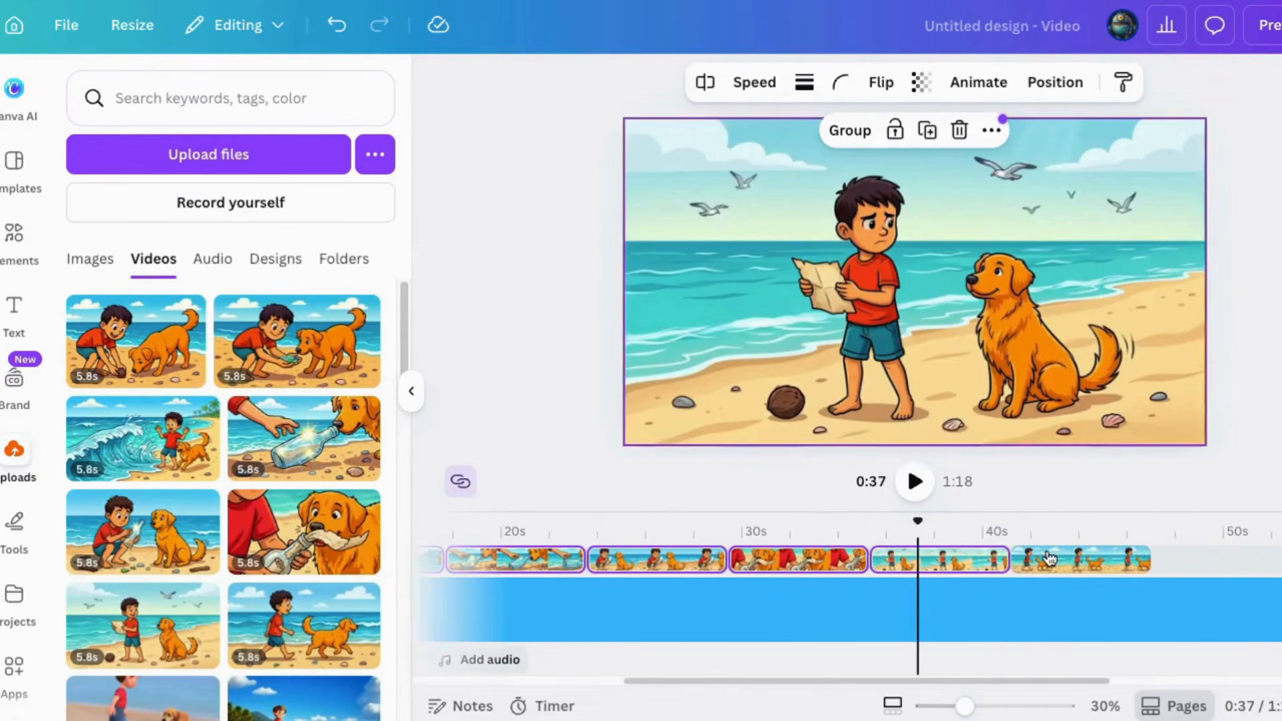
{"action": "left_click", "coordinate": [1047, 559], "text": "shift"}
{"action": "left_click_drag", "start_coordinate": [1047, 559], "coordinate": [1148, 560]}
{"action": "left_click_drag", "start_coordinate": [748, 681], "coordinate": [534, 680]}
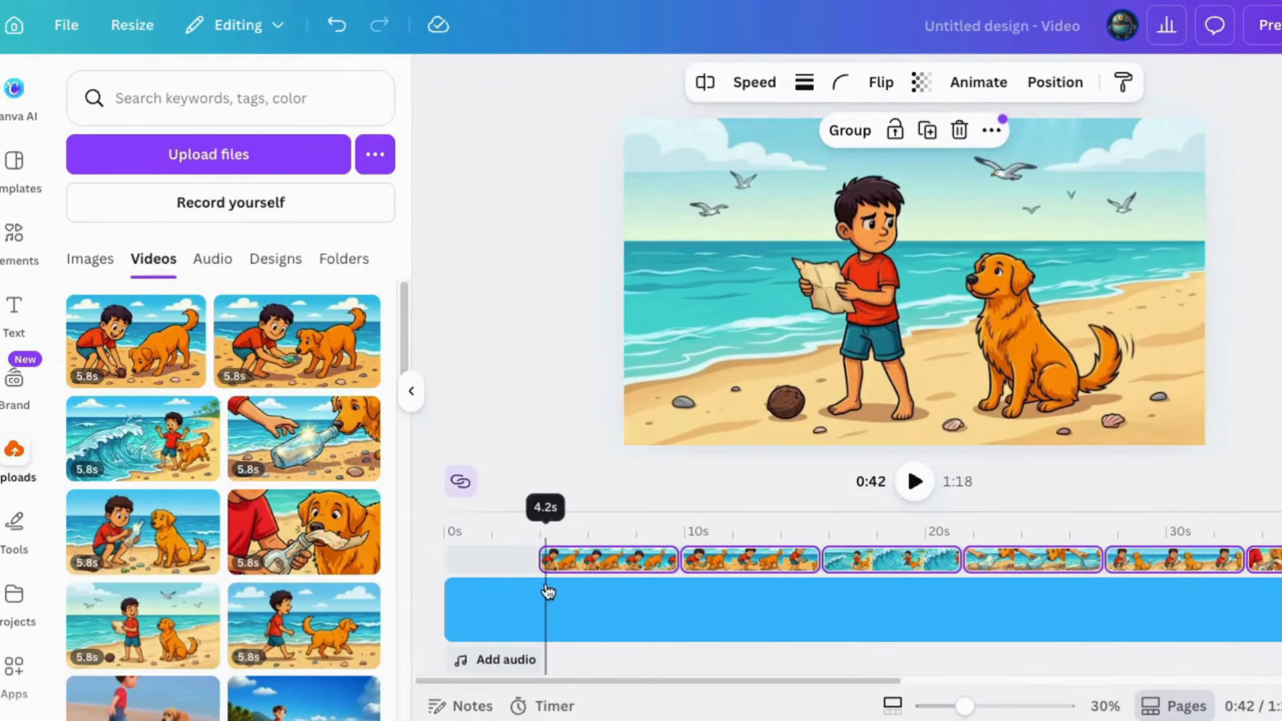
Split the blue background at each clip's start, beginning at 3.8 s, and put 0.5-second Dissolve transitions between the sections
{"action": "right_click", "coordinate": [539, 601]}
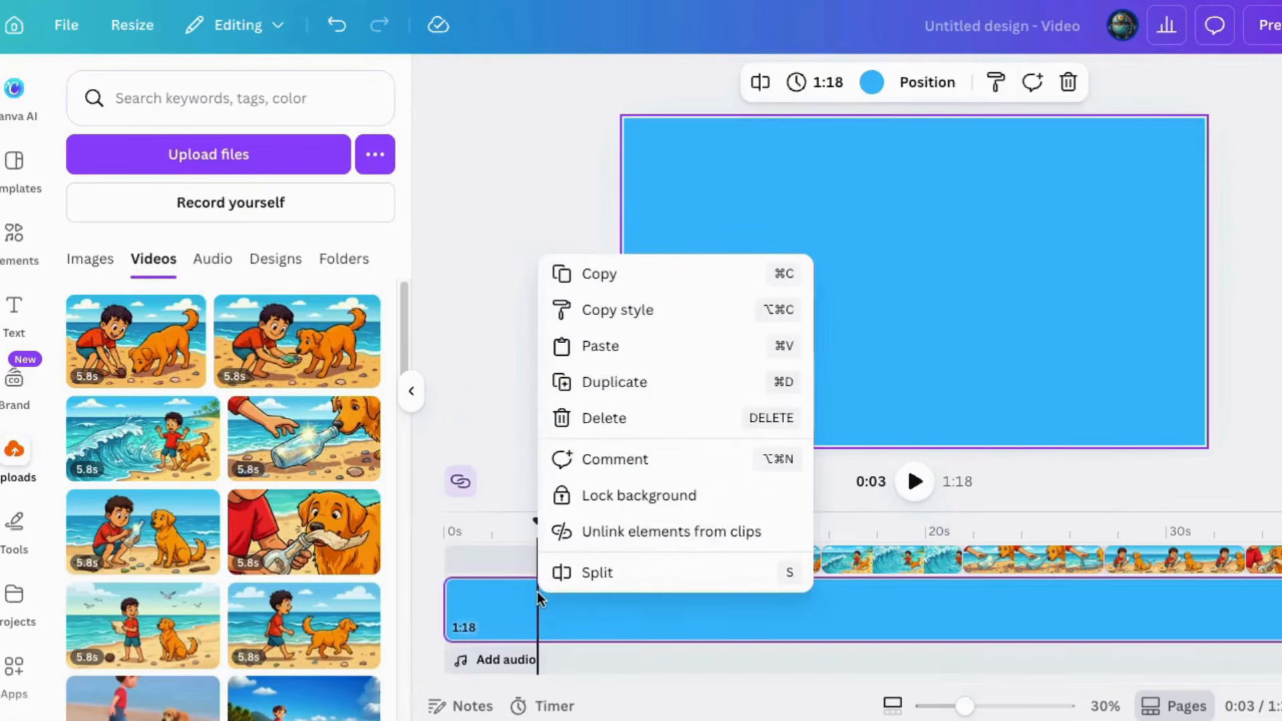
{"action": "left_click", "coordinate": [575, 573]}
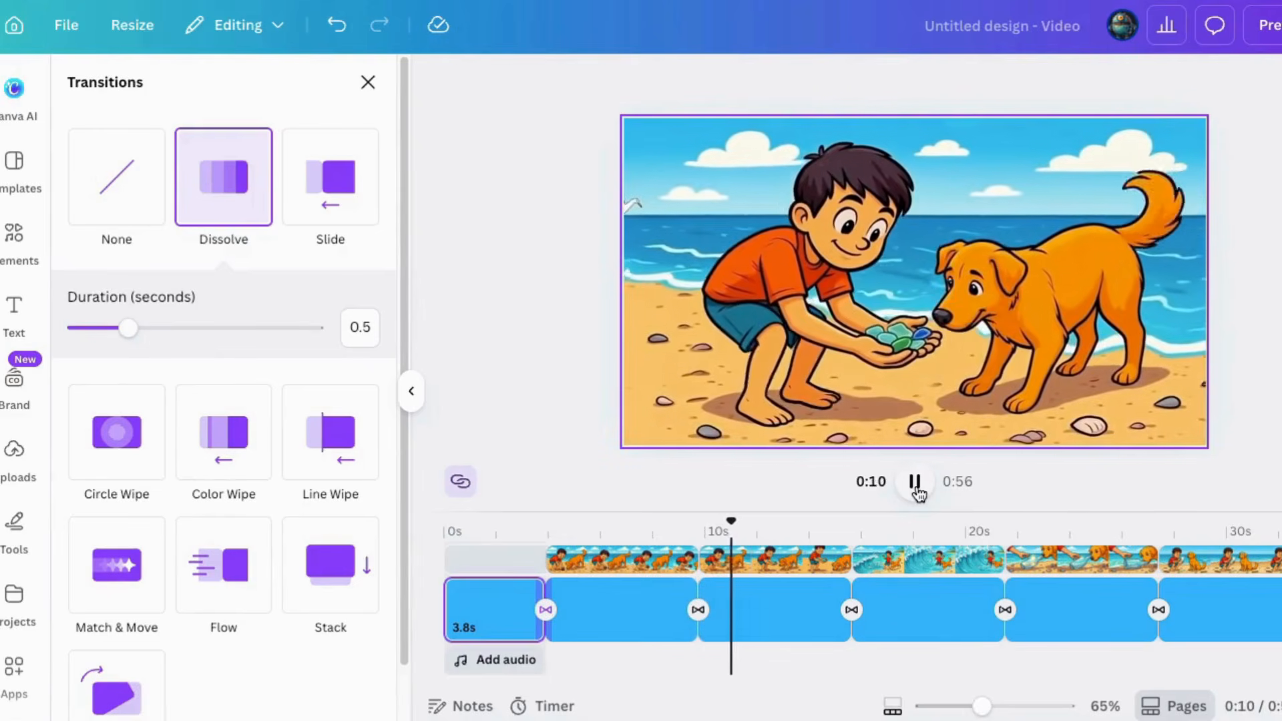
{"action": "left_click", "coordinate": [915, 482]}
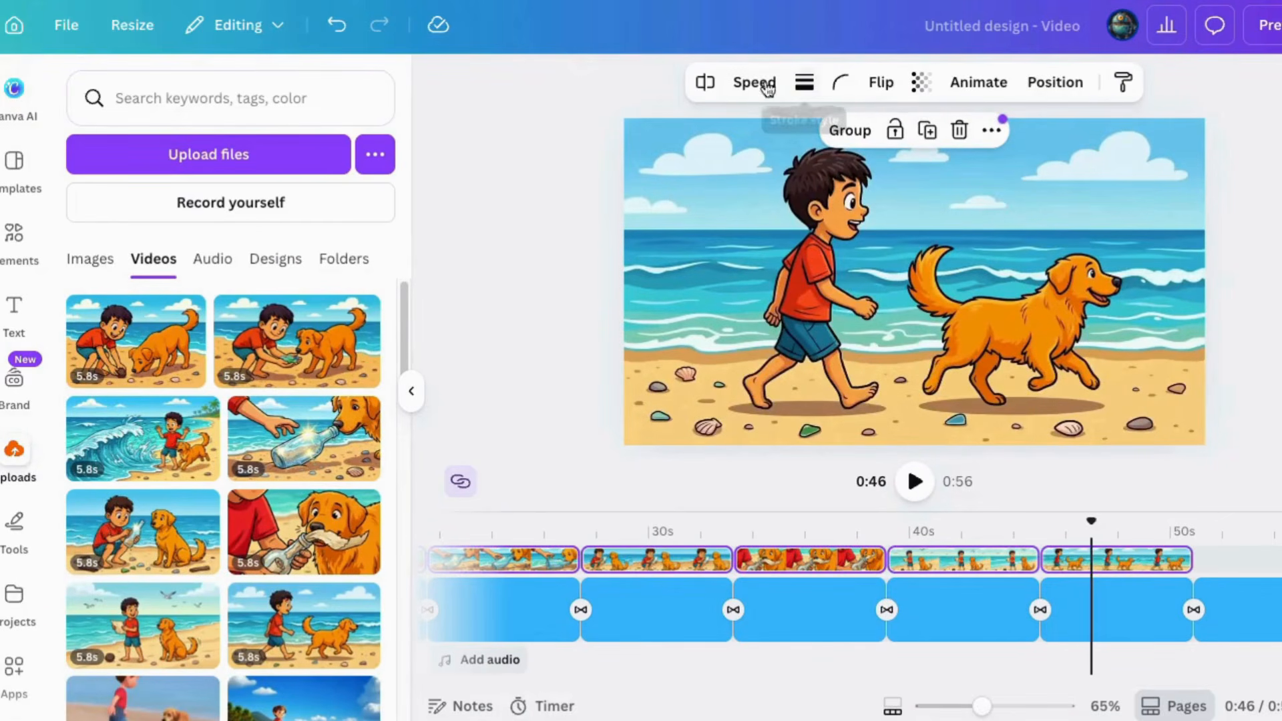
Speed up all the selected story clips slightly and play the video from the start to check their pace
{"action": "left_click", "coordinate": [768, 87]}
{"action": "left_click_drag", "start_coordinate": [718, 169], "coordinate": [735, 167]}
{"action": "left_click", "coordinate": [822, 678]}
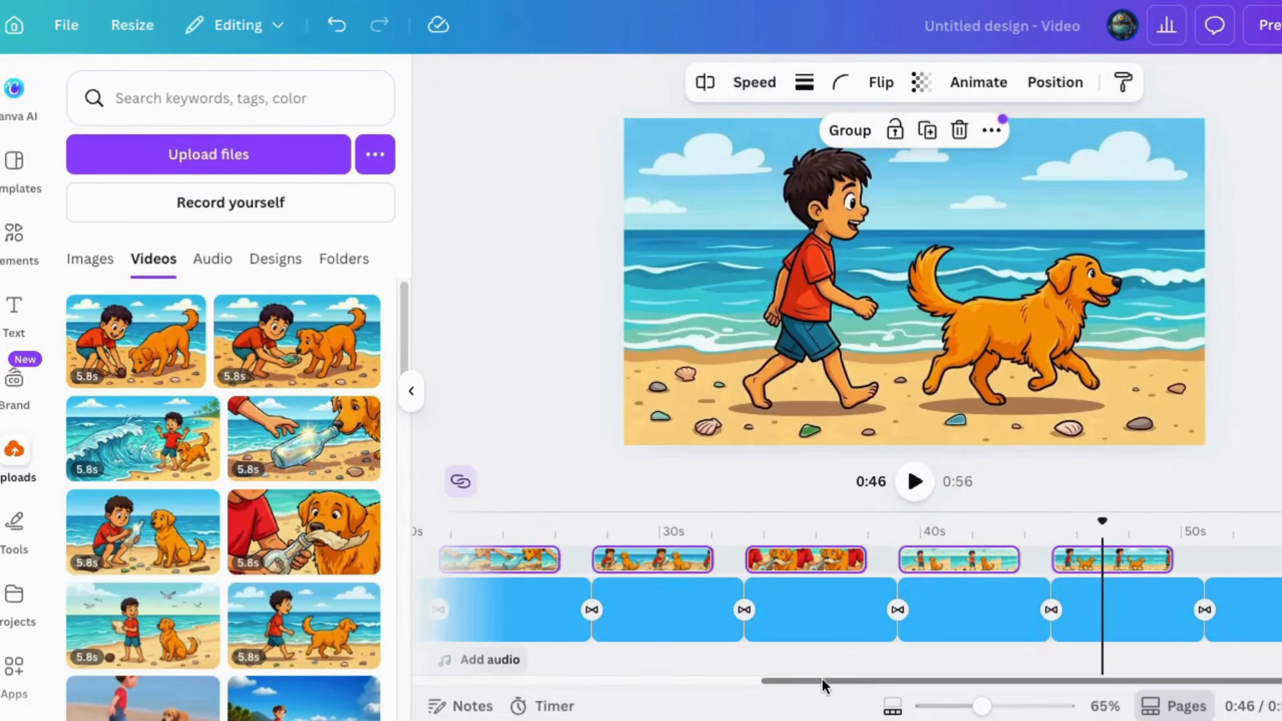
{"action": "left_click_drag", "start_coordinate": [823, 679], "coordinate": [517, 680]}
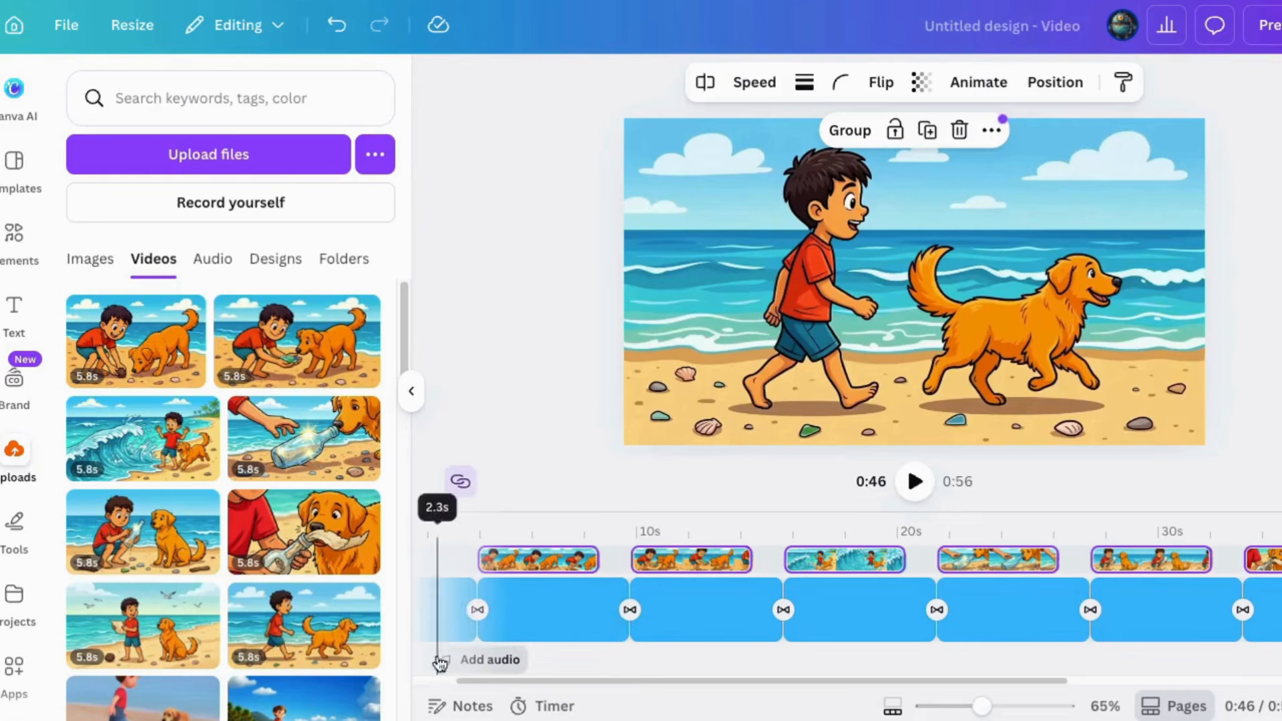
{"action": "left_click", "coordinate": [459, 675]}
{"action": "left_click", "coordinate": [914, 482]}
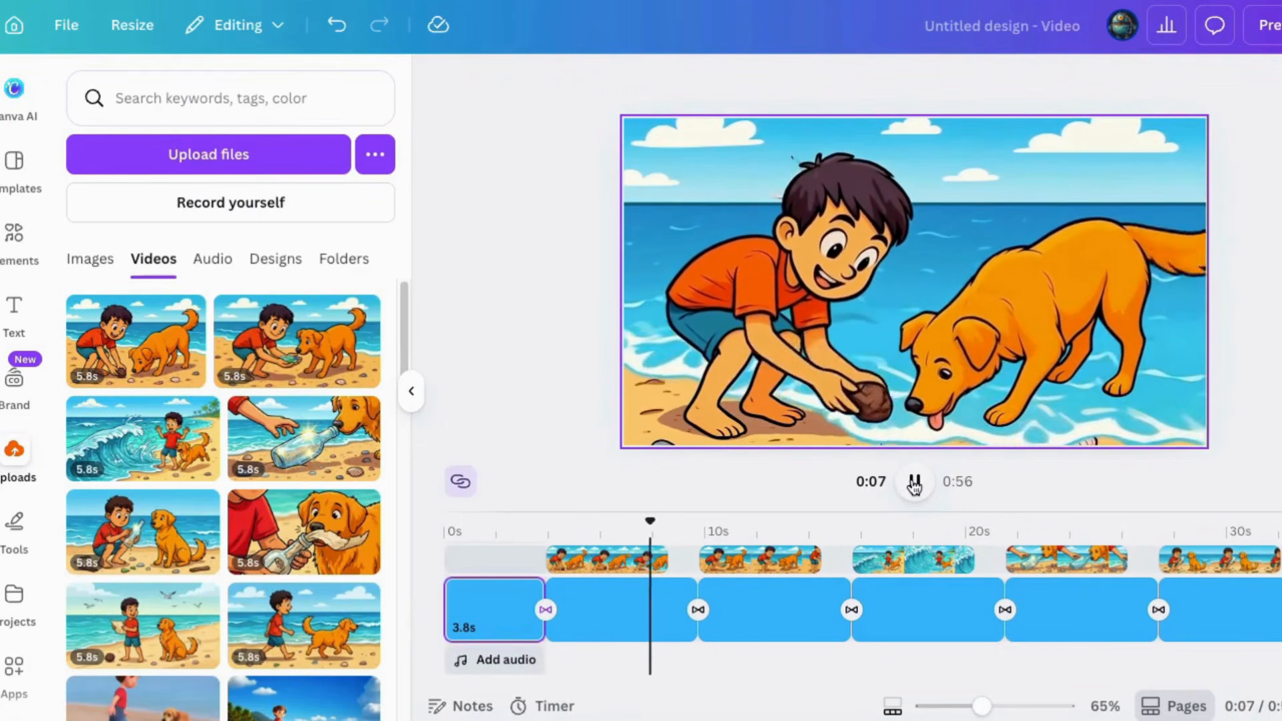
{"action": "left_click", "coordinate": [914, 482]}
Shorten the blue background sections under the first five story clips to the clips' lengths, closing the gaps between them
{"action": "left_click_drag", "start_coordinate": [698, 609], "coordinate": [667, 609]}
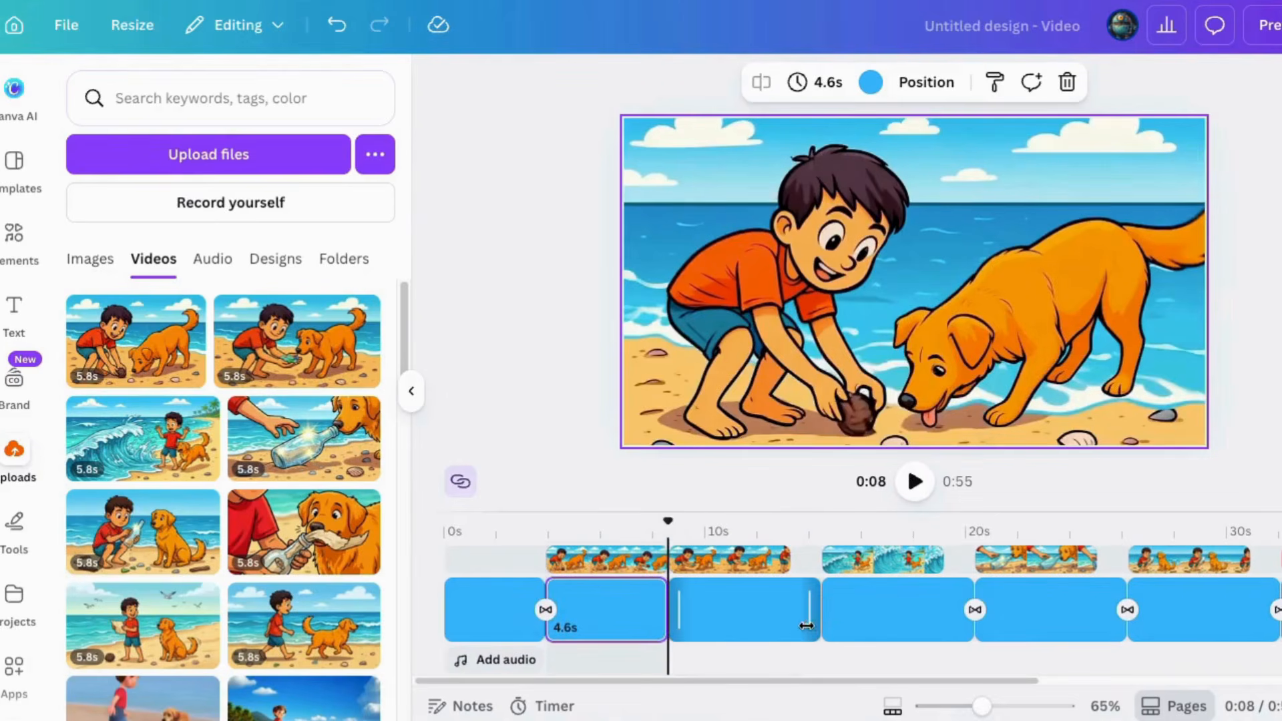
{"action": "left_click_drag", "start_coordinate": [807, 627], "coordinate": [779, 626]}
{"action": "left_click_drag", "start_coordinate": [934, 630], "coordinate": [907, 629]}
{"action": "left_click_drag", "start_coordinate": [995, 587], "coordinate": [962, 587]}
{"action": "left_click_drag", "start_coordinate": [1065, 610], "coordinate": [1036, 610]}
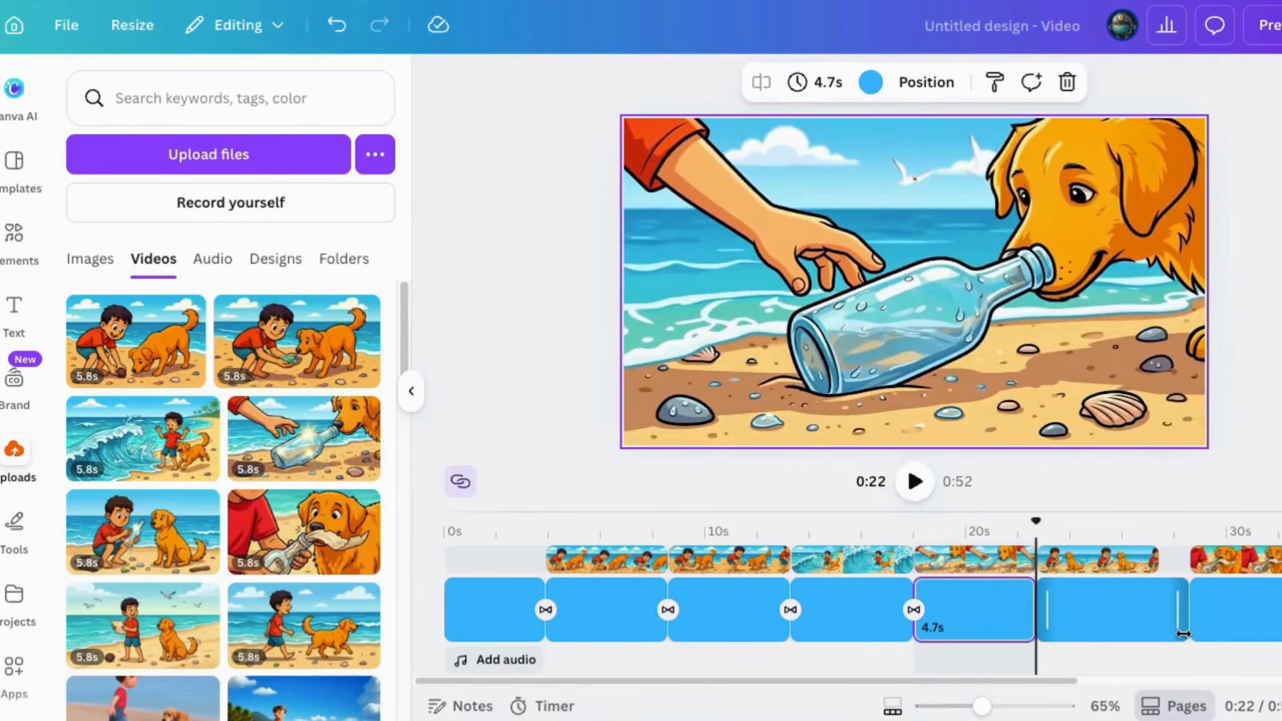
{"action": "left_click_drag", "start_coordinate": [1183, 633], "coordinate": [1157, 633]}
Trim the background sections under the sixth to eighth story clips so these clips also follow one another without gaps
{"action": "left_click_drag", "start_coordinate": [1060, 681], "coordinate": [1155, 681]}
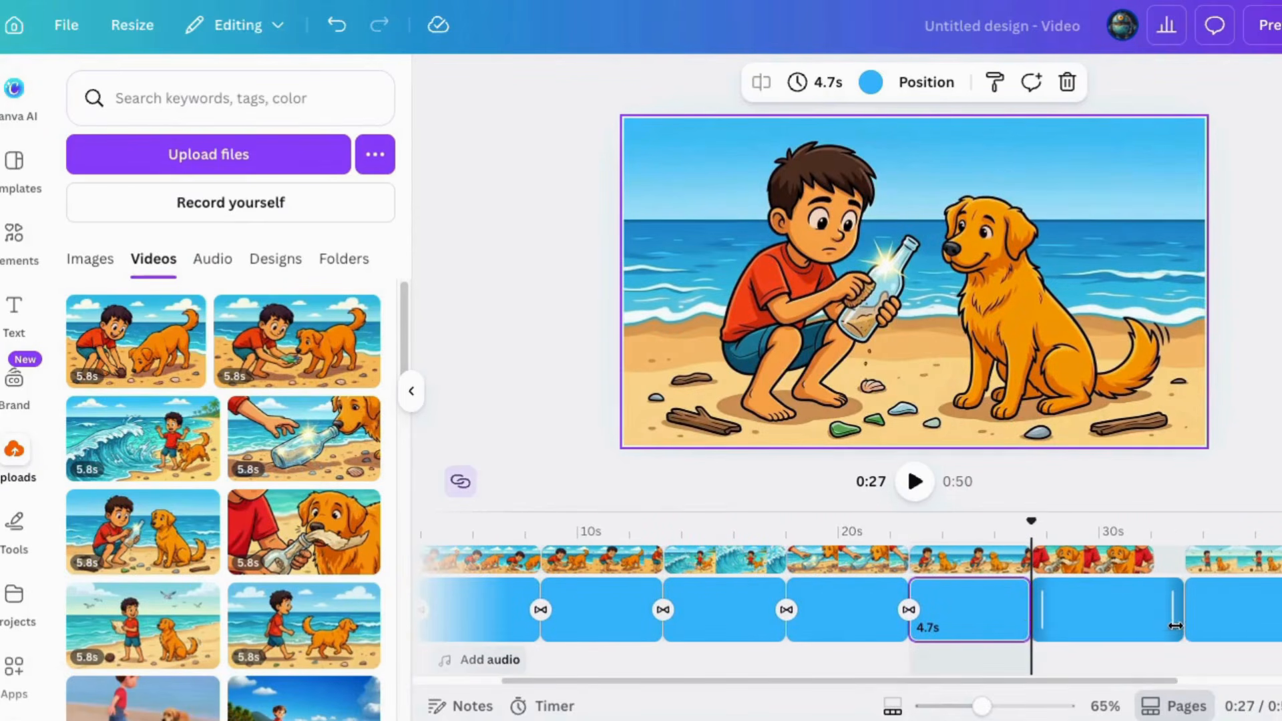
{"action": "left_click_drag", "start_coordinate": [1176, 626], "coordinate": [1153, 626]}
{"action": "left_click", "coordinate": [1185, 587]}
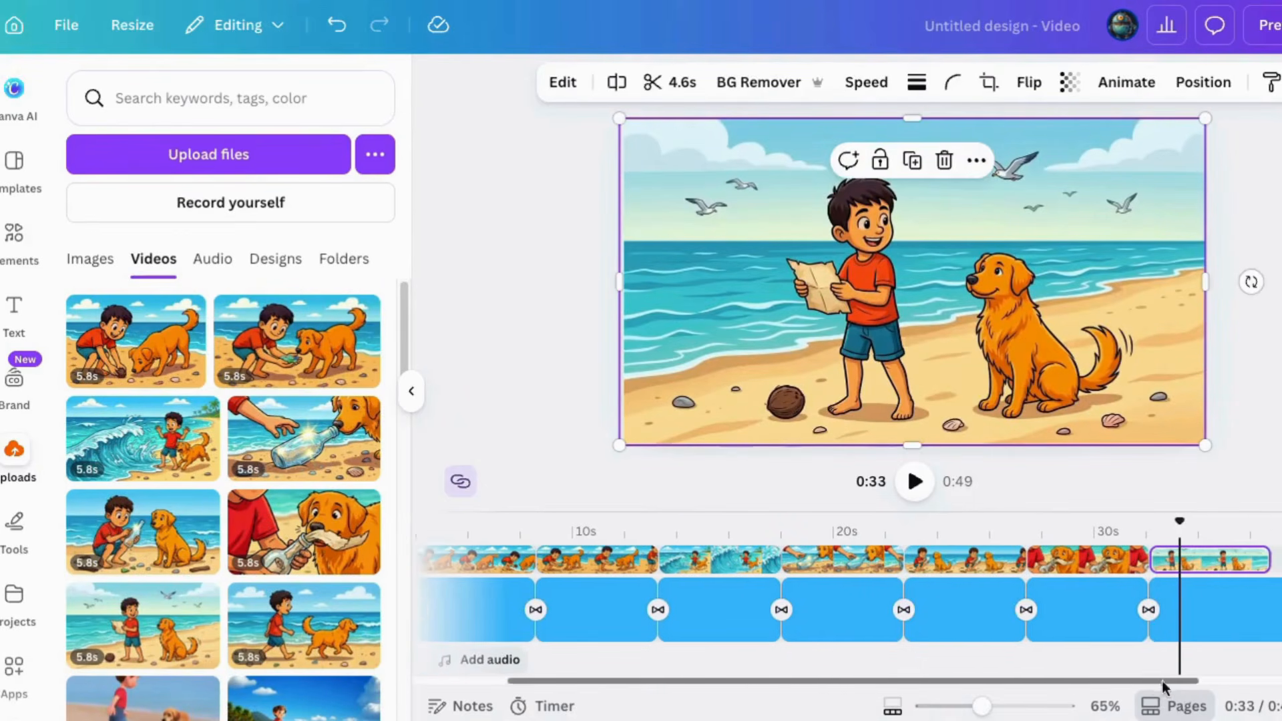
{"action": "left_click_drag", "start_coordinate": [1162, 680], "coordinate": [1250, 680]}
{"action": "left_click_drag", "start_coordinate": [1188, 616], "coordinate": [1154, 619]}
{"action": "left_click_drag", "start_coordinate": [1233, 560], "coordinate": [1201, 553]}
{"action": "left_click_drag", "start_coordinate": [1278, 621], "coordinate": [1156, 623]}
Search the stock videos for "ocean", add the 16-second dark blue water clip to the timeline and trim it to the 3.8 s opening section
{"action": "scroll", "coordinate": [40, 608], "scroll_direction": "down", "scroll_amount": 5}
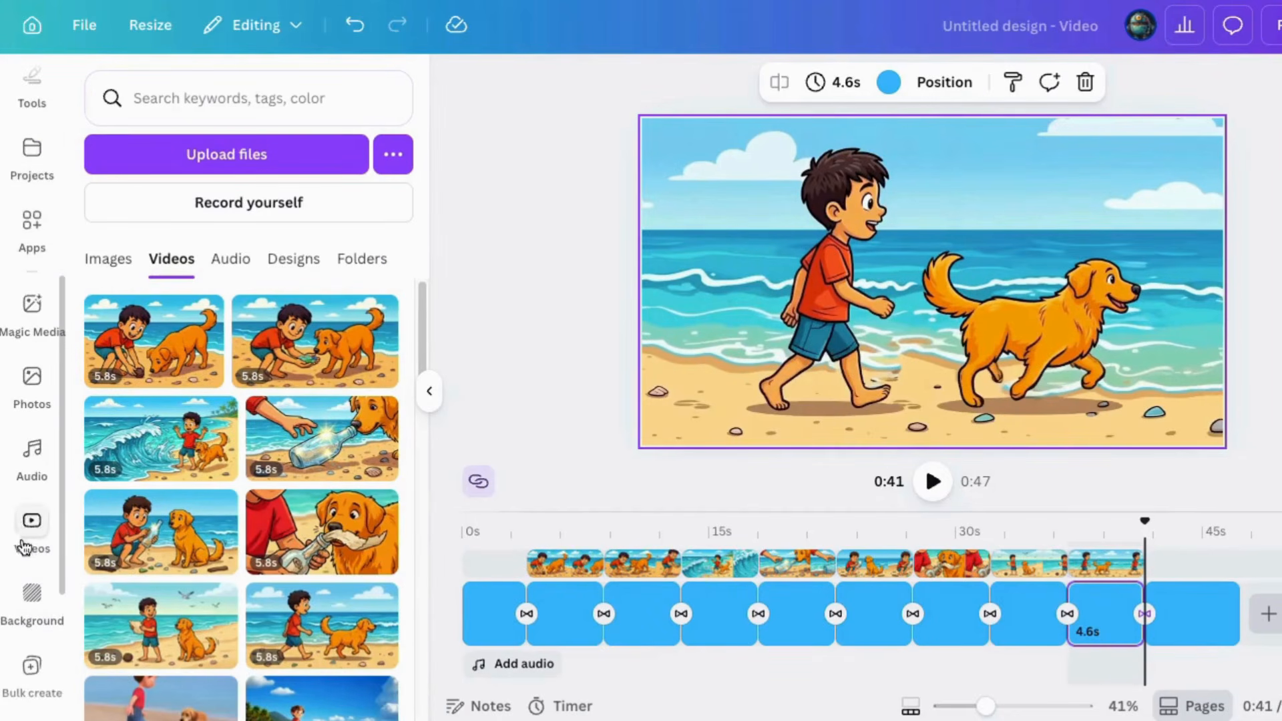
{"action": "left_click", "coordinate": [24, 547]}
{"action": "left_click", "coordinate": [152, 98]}
{"action": "type", "text": "ocean"}
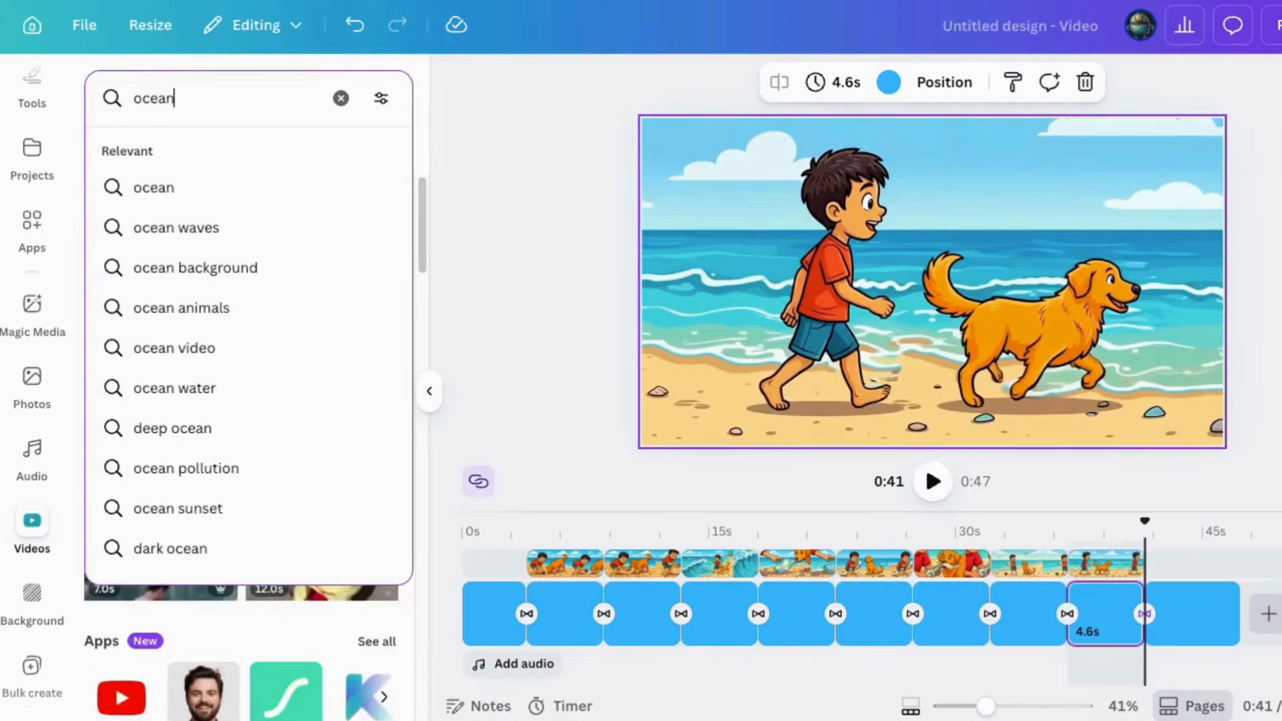
{"action": "key", "text": "Return"}
{"action": "scroll", "coordinate": [181, 484], "scroll_direction": "down", "scroll_amount": 5}
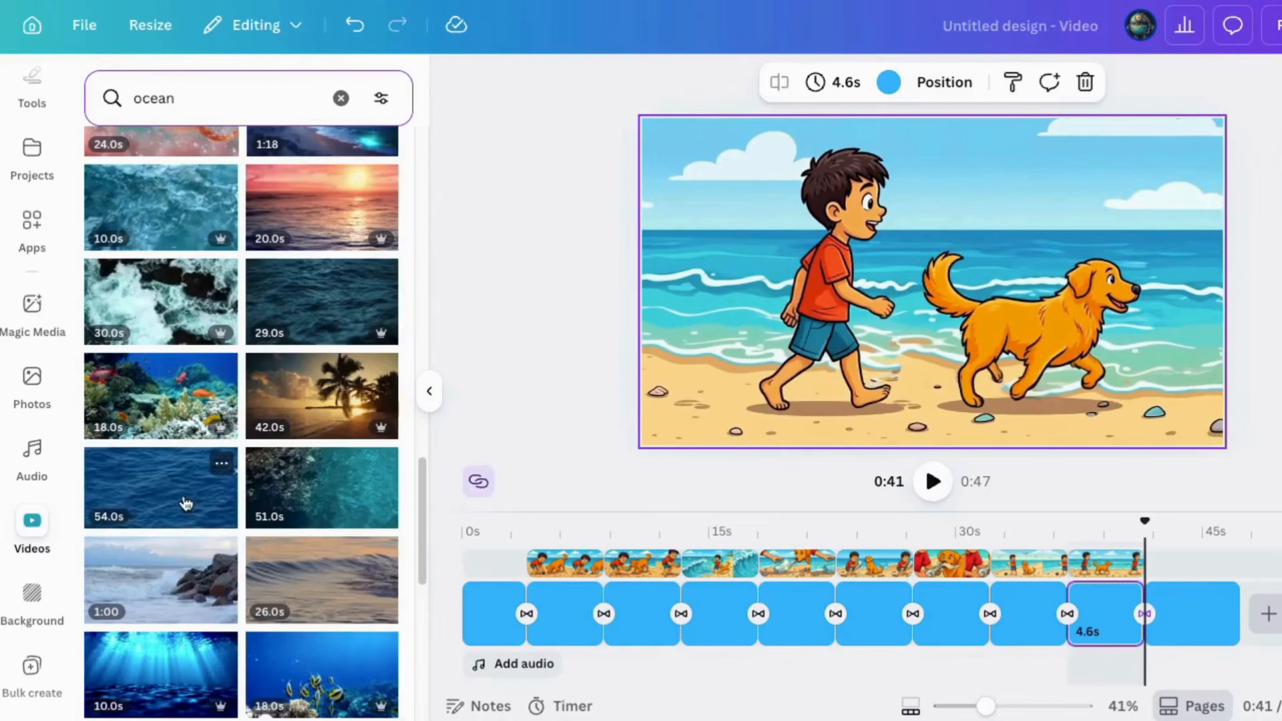
{"action": "scroll", "coordinate": [165, 500], "scroll_direction": "down", "scroll_amount": 2}
{"action": "scroll", "coordinate": [166, 501], "scroll_direction": "down", "scroll_amount": 10}
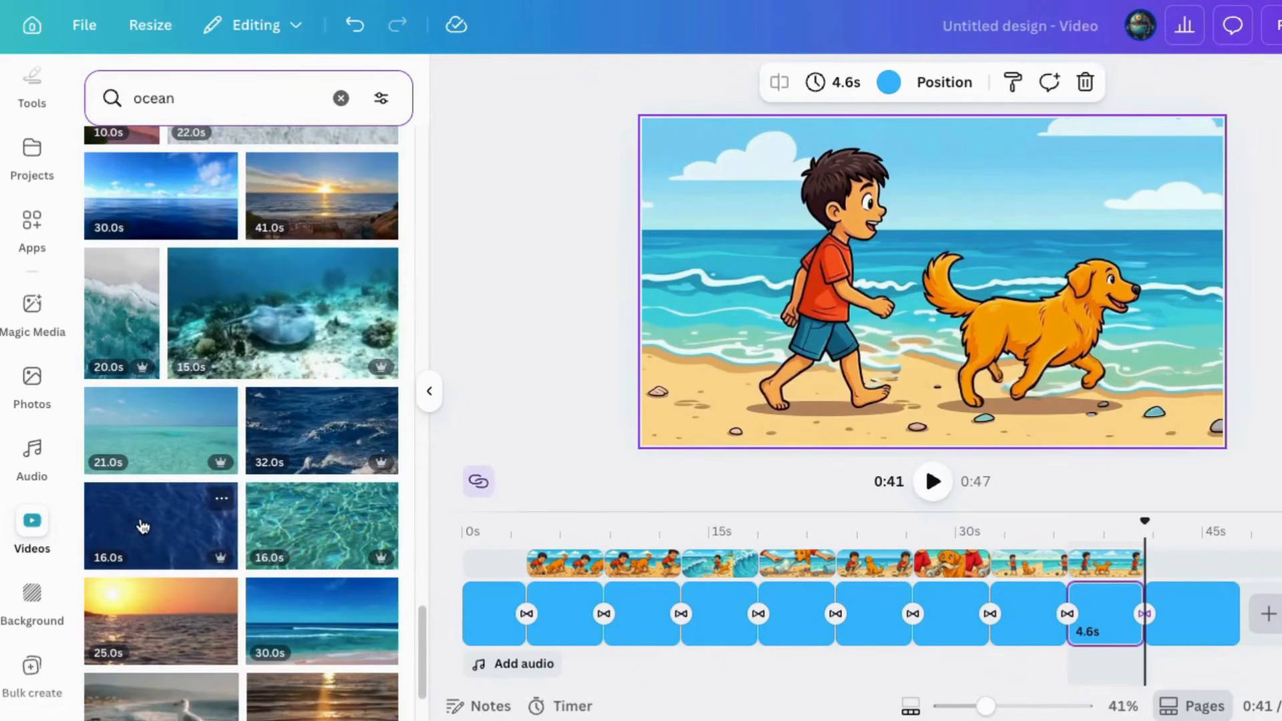
{"action": "left_click_drag", "start_coordinate": [142, 527], "coordinate": [611, 578]}
{"action": "left_click_drag", "start_coordinate": [722, 592], "coordinate": [525, 592]}
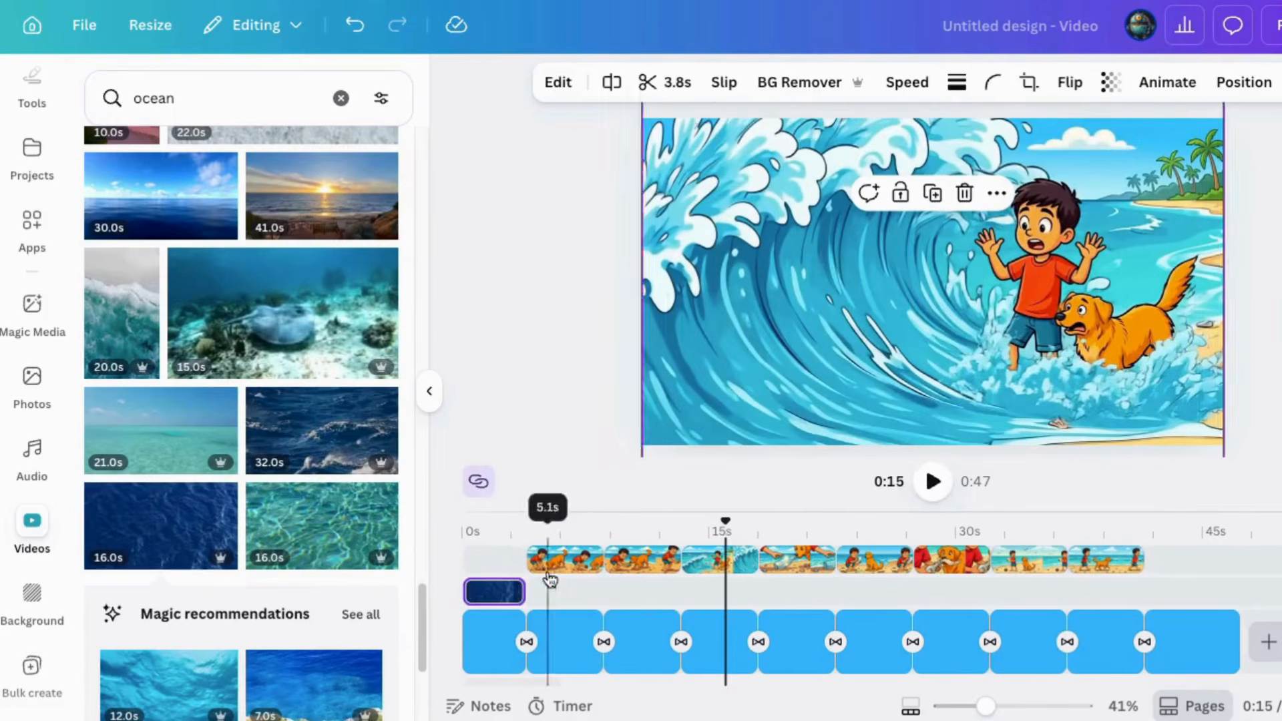
Enlarge the ocean clip to fill the whole frame and make it slightly transparent so the blue background shows through
{"action": "left_click", "coordinate": [464, 651]}
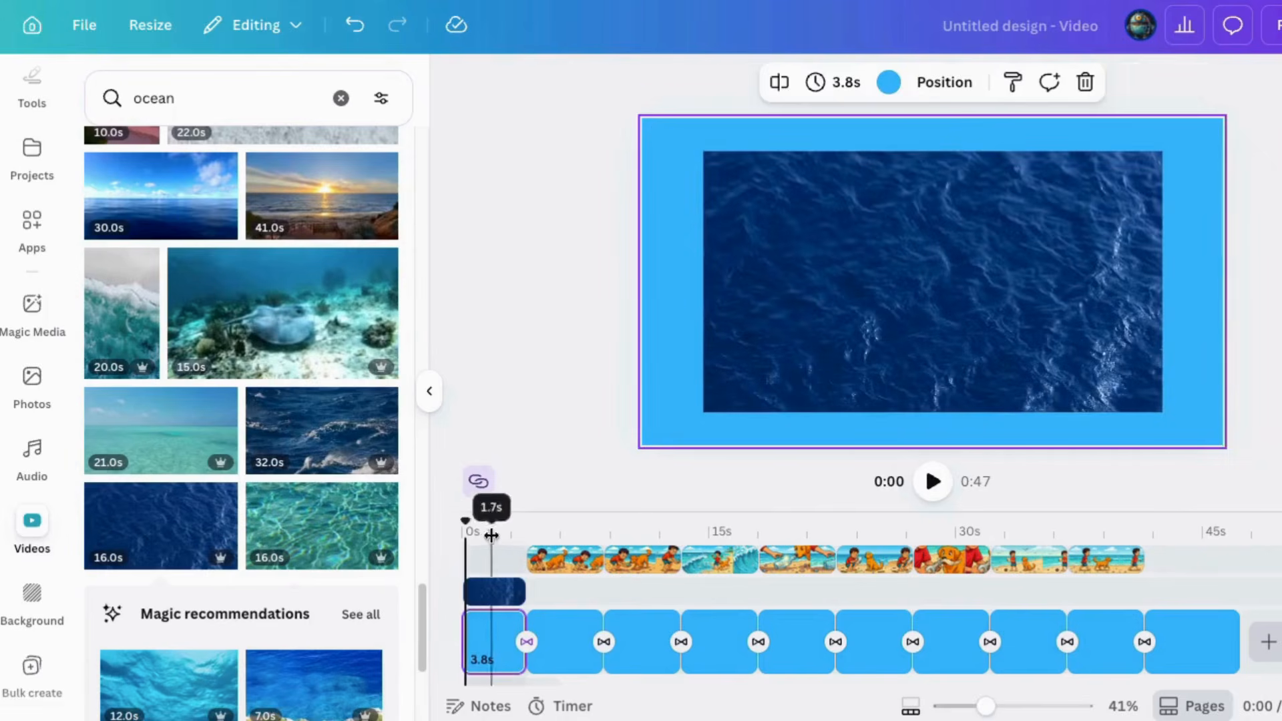
{"action": "left_click_drag", "start_coordinate": [807, 203], "coordinate": [744, 166]}
{"action": "left_click_drag", "start_coordinate": [1100, 374], "coordinate": [1227, 452]}
{"action": "left_click", "coordinate": [1111, 82]}
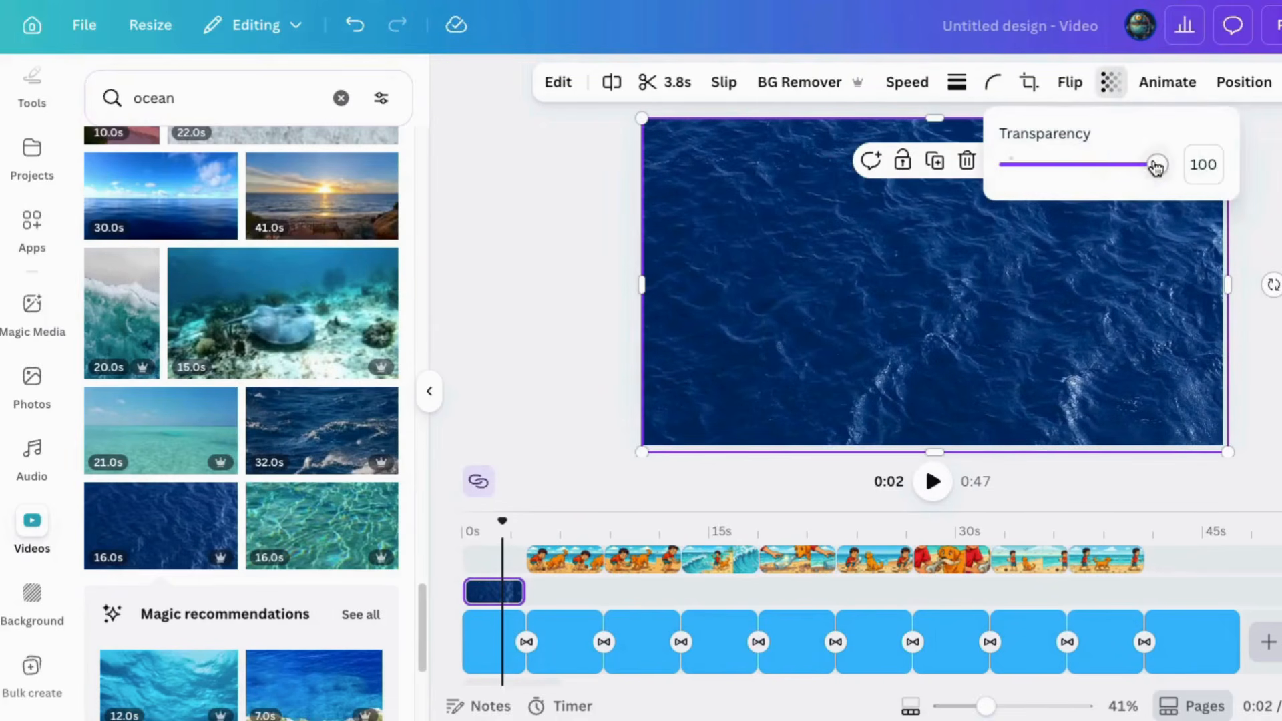
{"action": "left_click_drag", "start_coordinate": [1153, 164], "coordinate": [1117, 171]}
{"action": "left_click", "coordinate": [904, 354]}
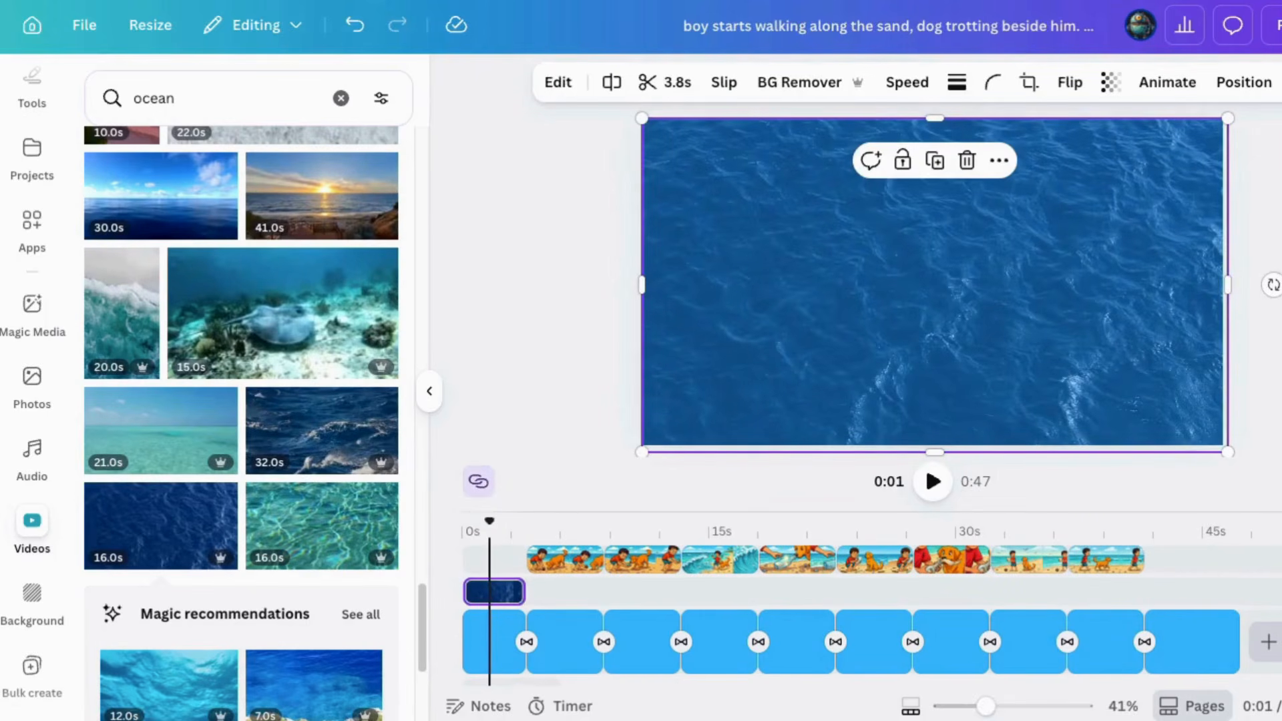
Paste a copy of the ocean clip into the final section and fit it to the end of the video
{"action": "left_click", "coordinate": [1194, 661]}
{"action": "key", "text": "ctrl+v"}
{"action": "mouse_move", "coordinate": [1219, 560]}
{"action": "left_mouse_down"}
{"action": "mouse_move", "coordinate": [1174, 555]}
{"action": "mouse_move", "coordinate": [1236, 569]}
{"action": "left_mouse_up"}
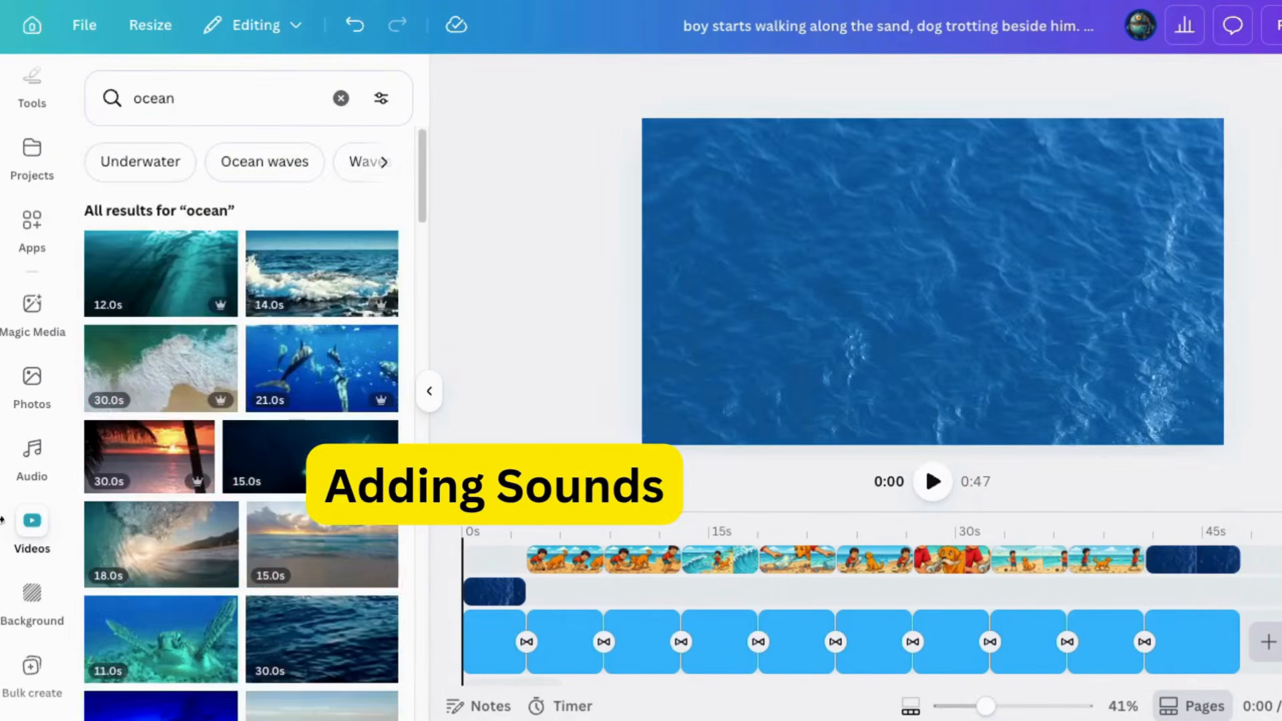
Search the audio library for "ocean"
{"action": "left_click", "coordinate": [35, 454]}
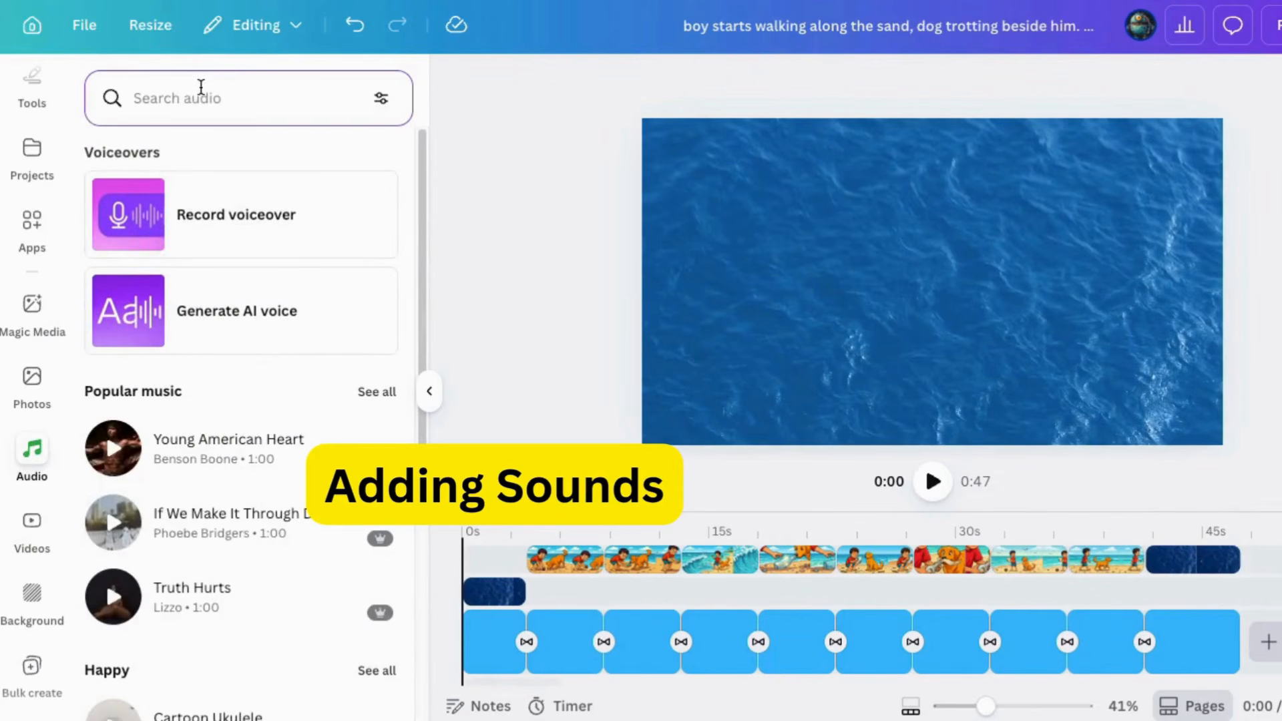
{"action": "left_click", "coordinate": [201, 87]}
{"action": "type", "text": "ocean"}
{"action": "key", "text": "Return"}
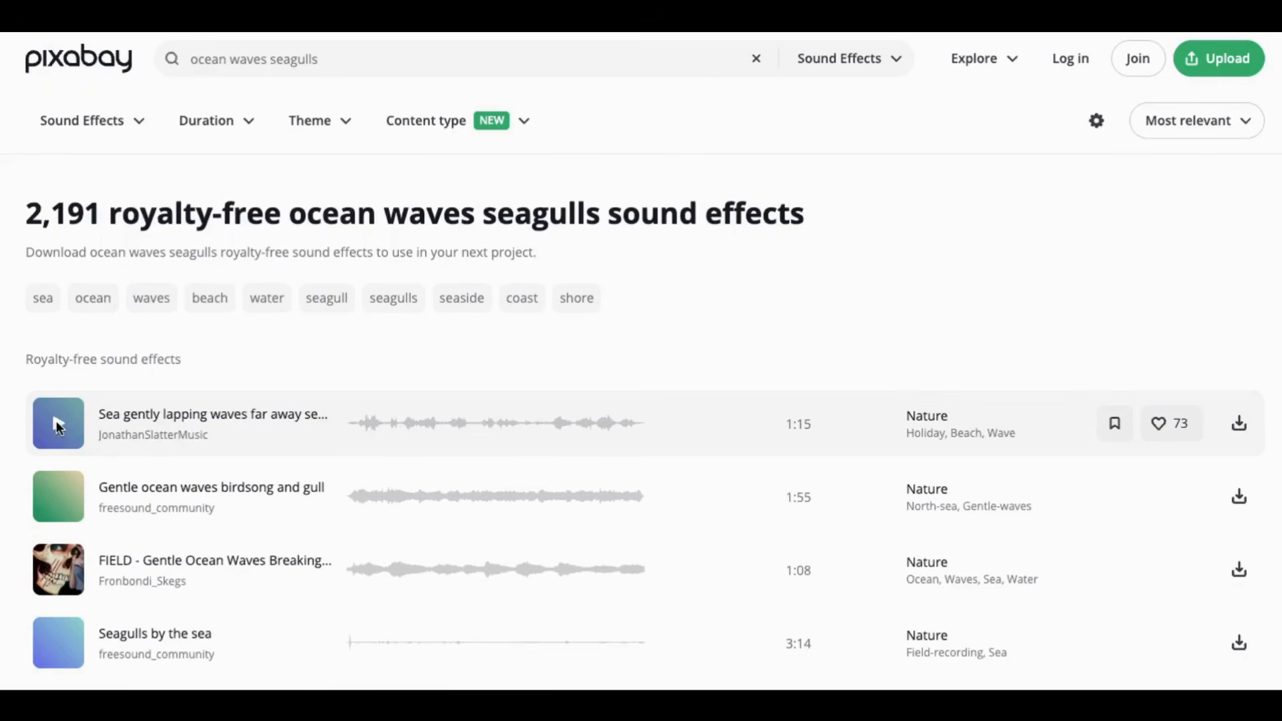
Switch to Pixabay, preview the "Sea gently lapping waves far away seagulls" sound effect and download it
{"action": "left_click", "coordinate": [58, 421]}
{"action": "left_click", "coordinate": [1241, 425]}
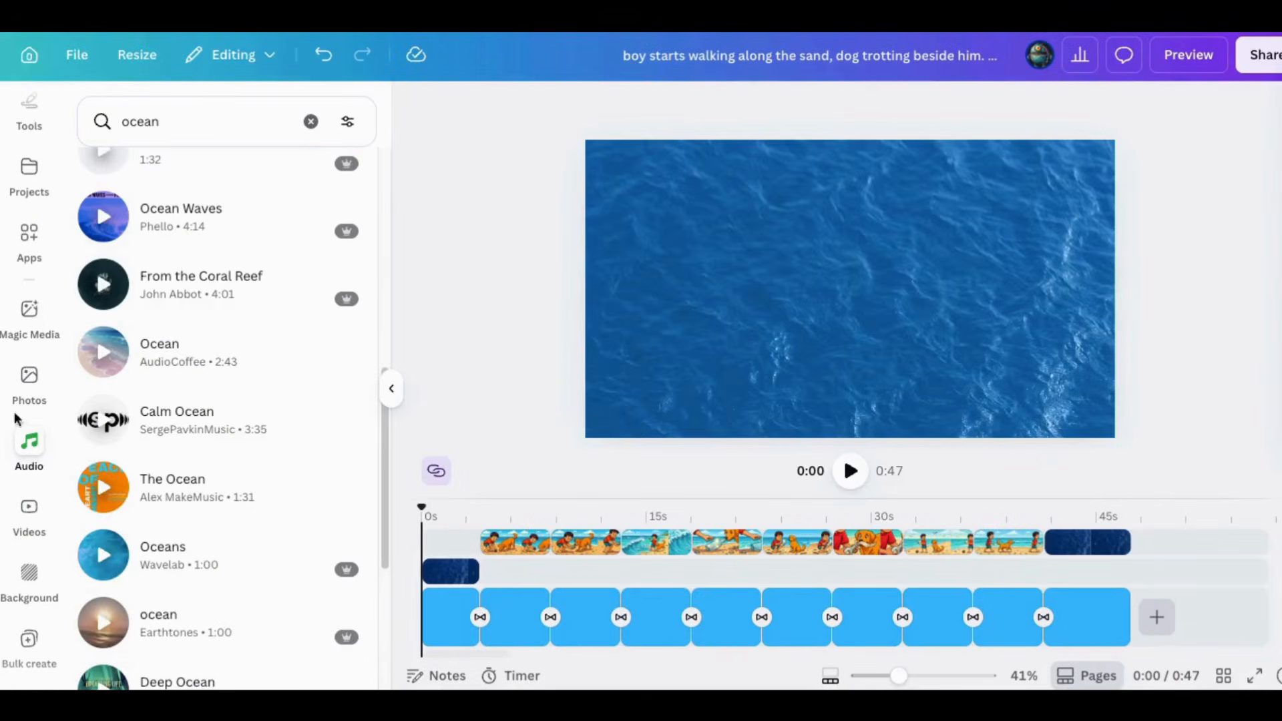
Return to Canva, upload the downloaded sea waves and seagulls sound and add it to the video from the start
{"action": "scroll", "coordinate": [51, 372], "scroll_direction": "up", "scroll_amount": 5}
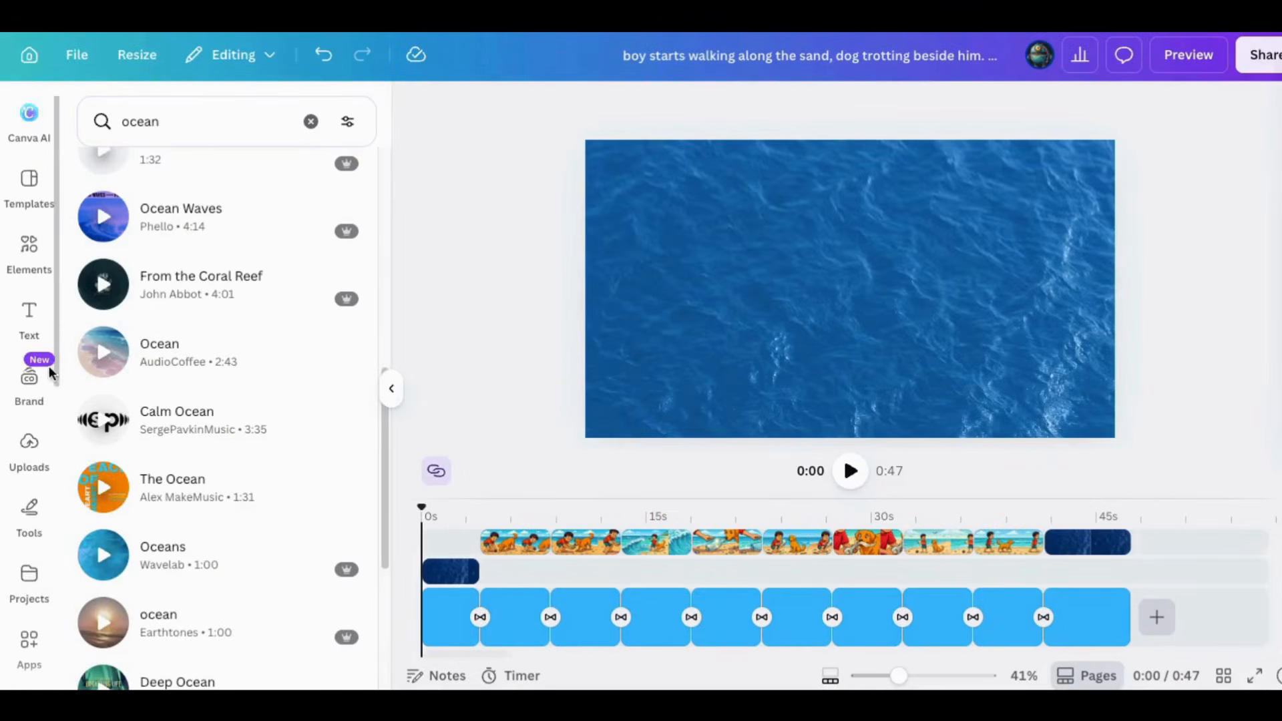
{"action": "left_click", "coordinate": [30, 444]}
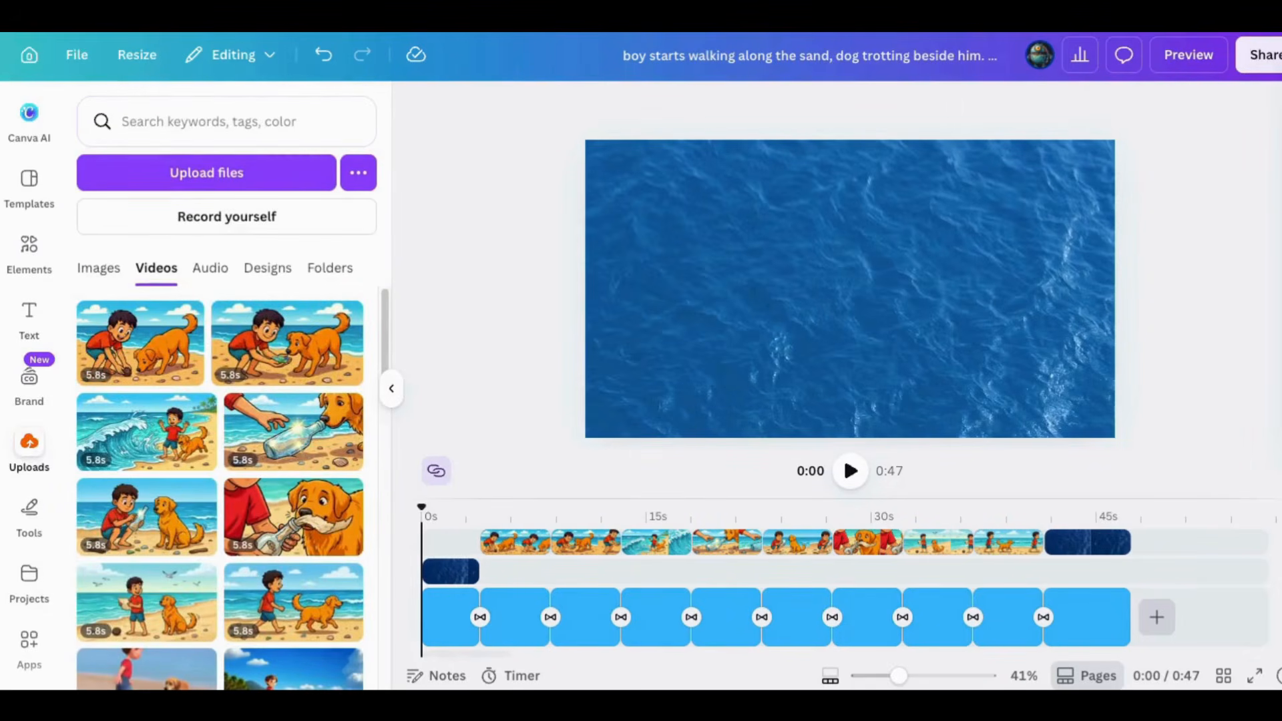
{"action": "left_click", "coordinate": [206, 172]}
{"action": "double_click", "coordinate": [326, 379]}
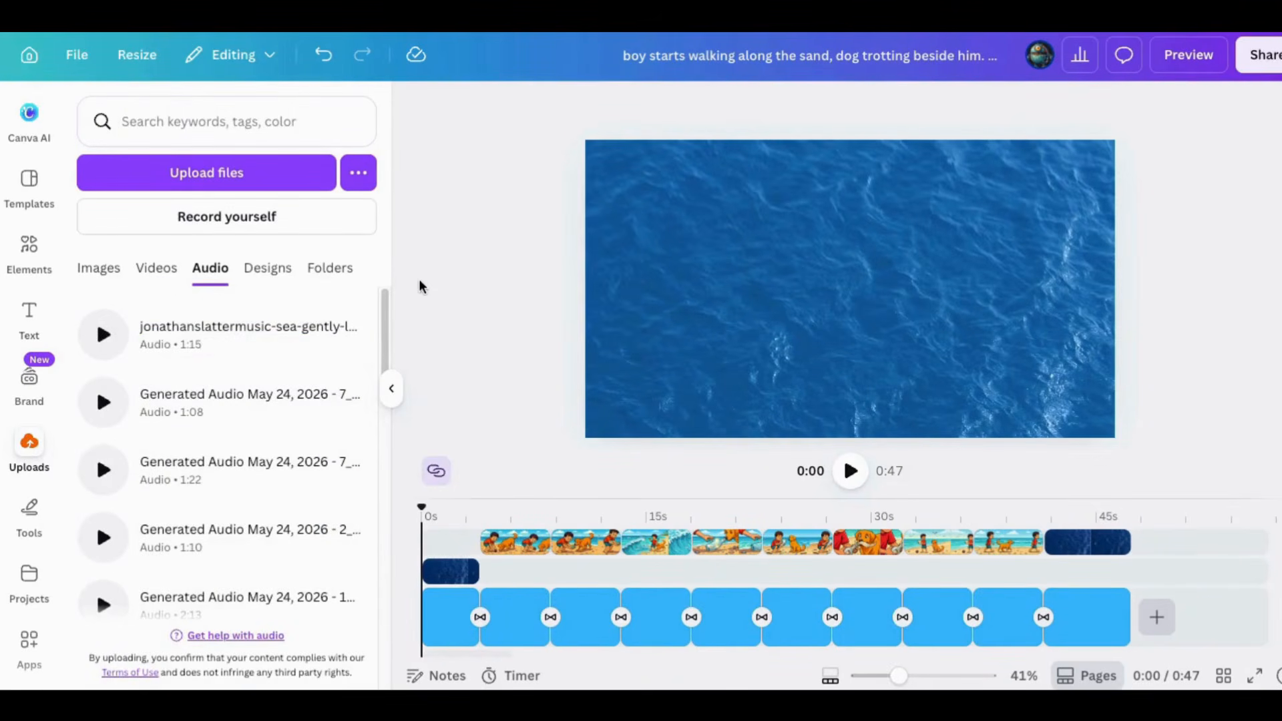
{"action": "left_click", "coordinate": [167, 344]}
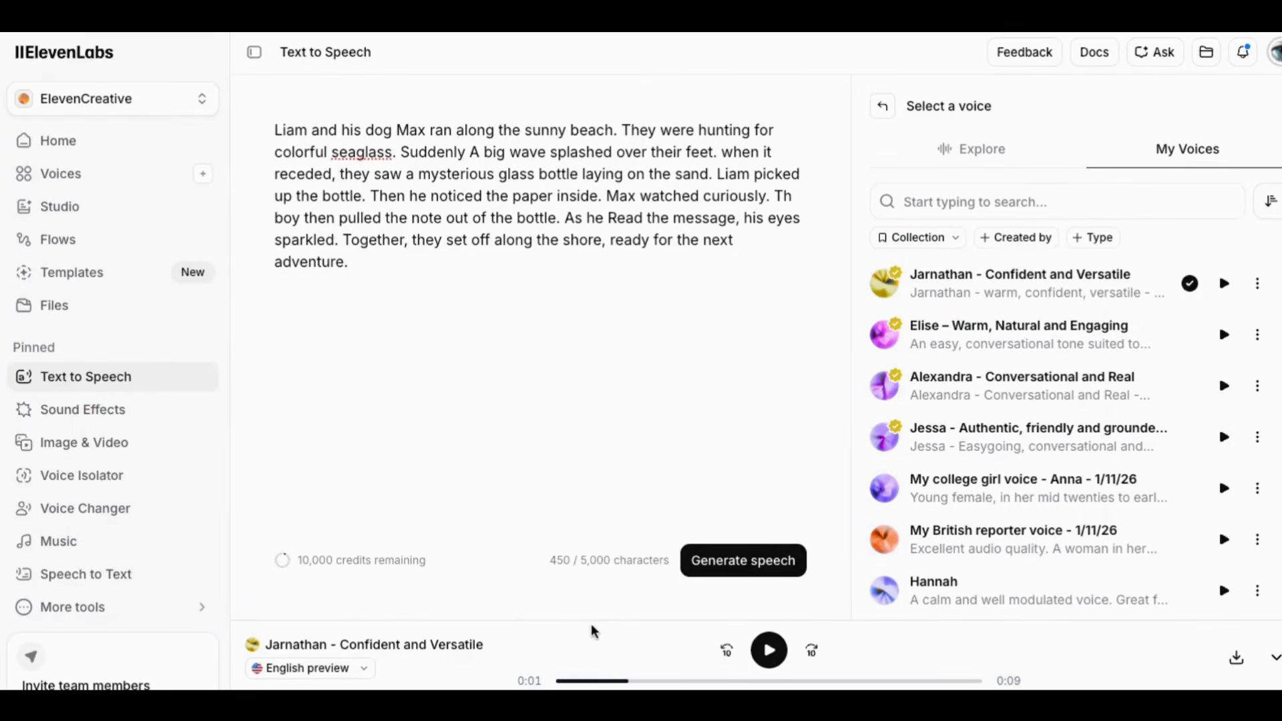
Generate the story narration in ElevenLabs with the Jarnathan voice and add the uploaded recording to the Canva timeline at about 1 s
{"action": "left_click", "coordinate": [763, 569]}
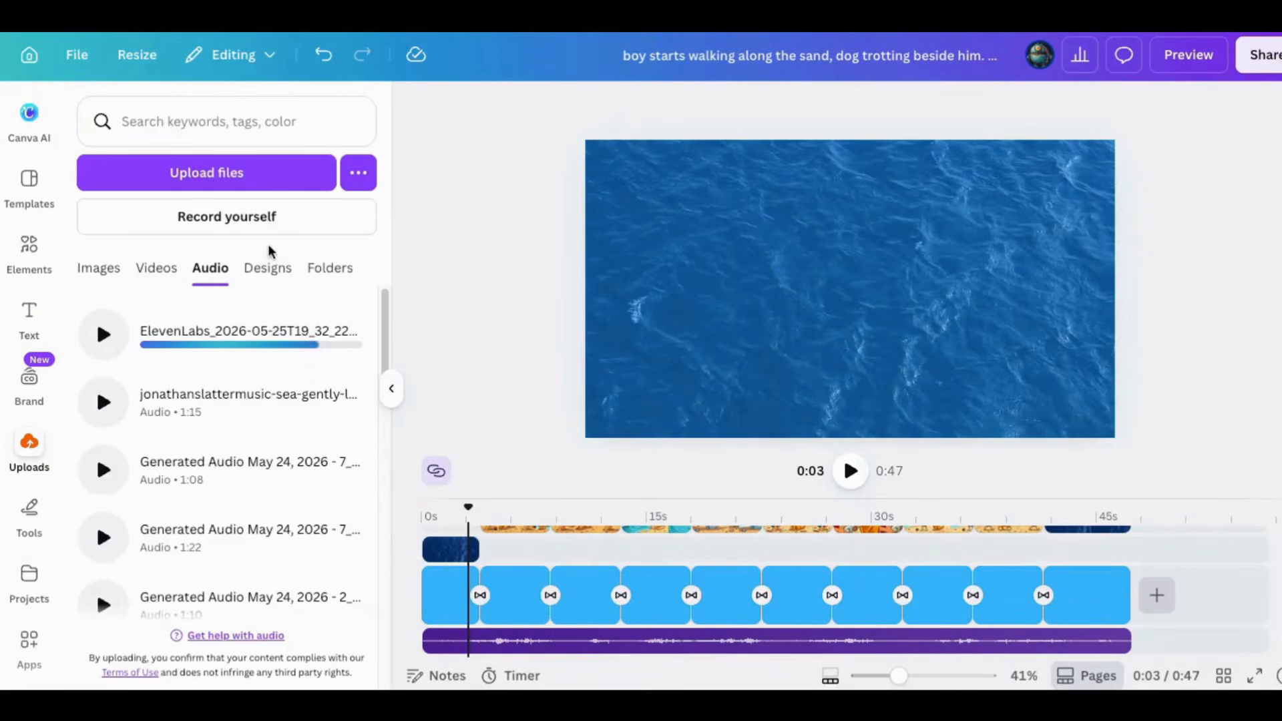
{"action": "left_click_drag", "start_coordinate": [467, 510], "coordinate": [436, 509]}
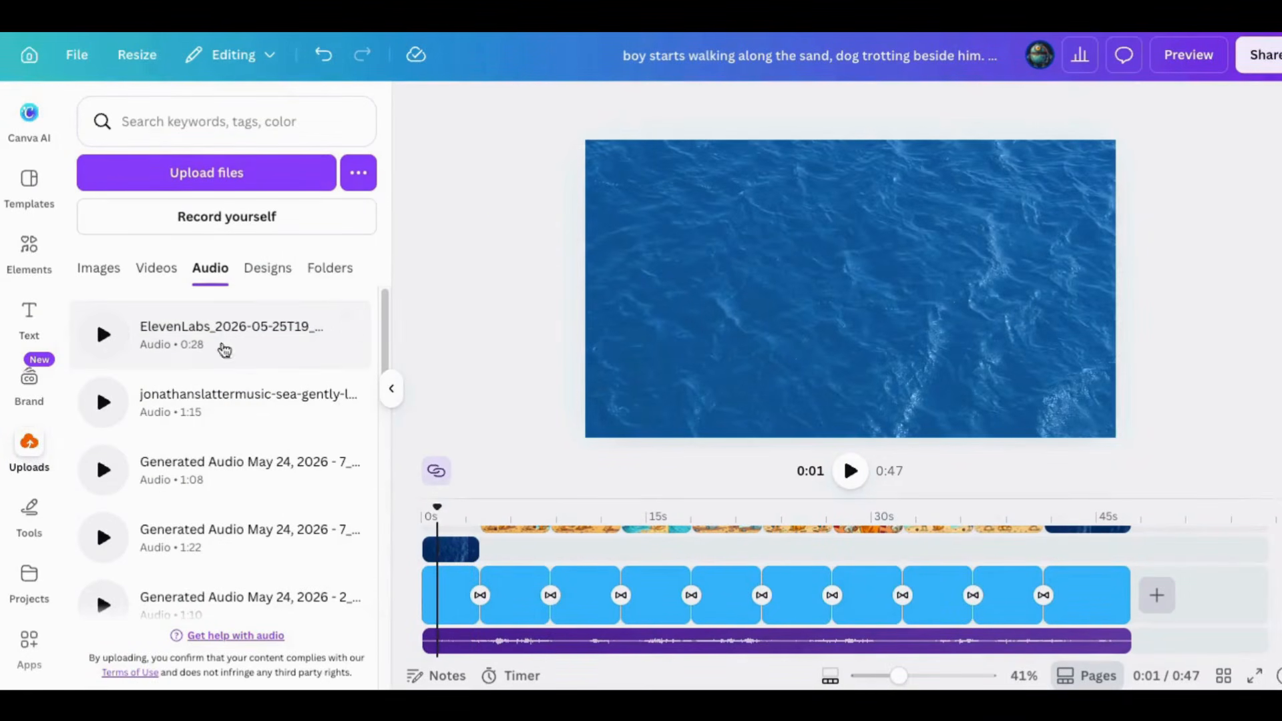
{"action": "left_click", "coordinate": [186, 334]}
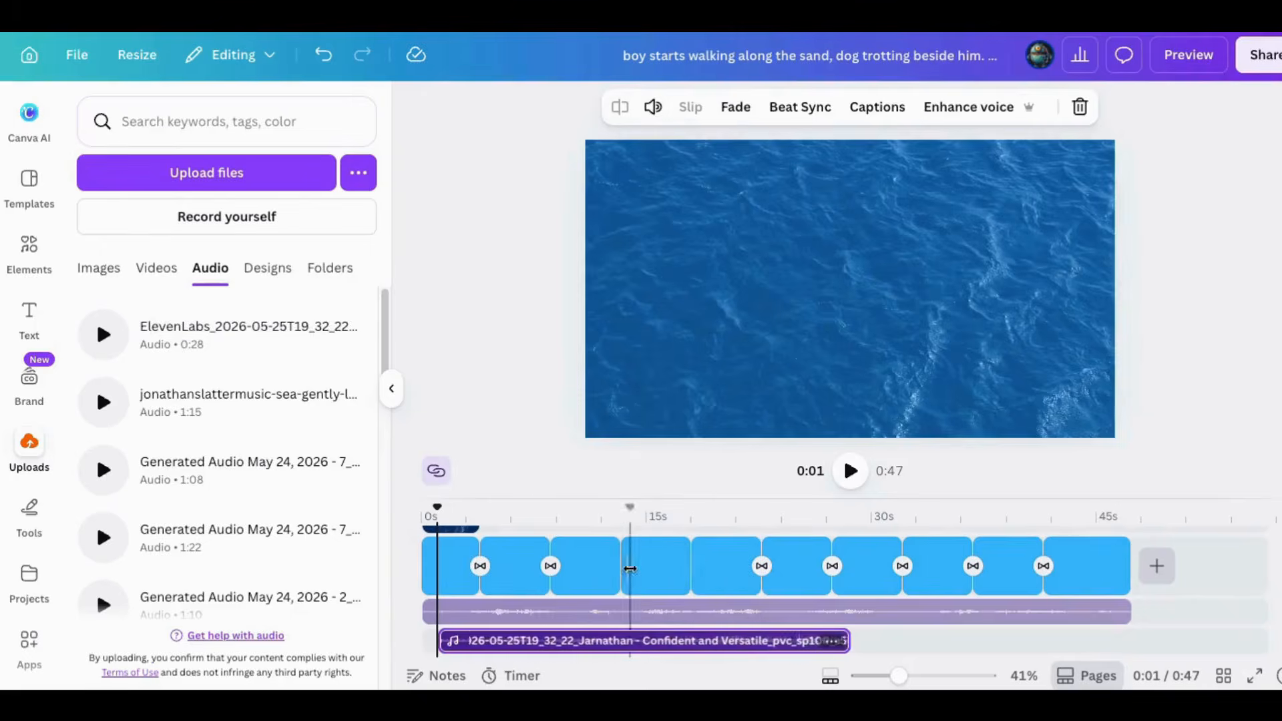
Lower the sea waves track's volume to about 78 and raise the narration's volume to 133
{"action": "left_click", "coordinate": [610, 613]}
{"action": "left_click", "coordinate": [653, 107]}
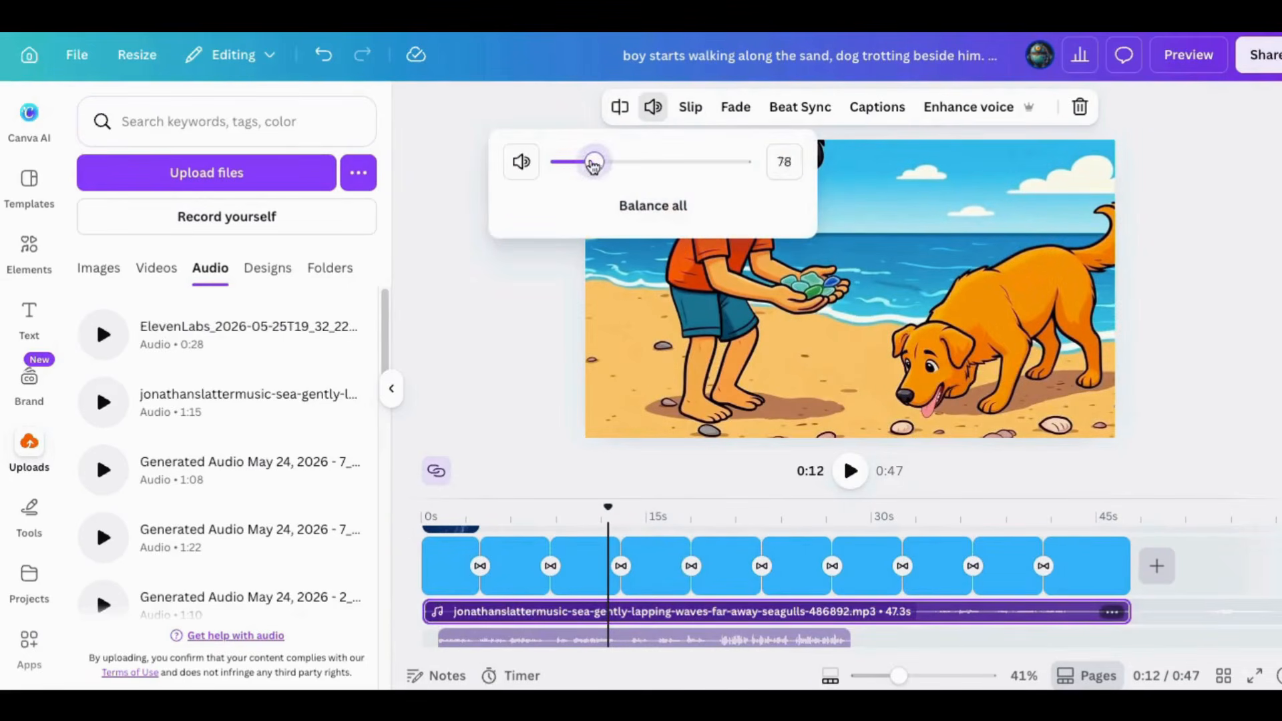
{"action": "left_click", "coordinate": [566, 641]}
{"action": "left_click", "coordinate": [653, 107]}
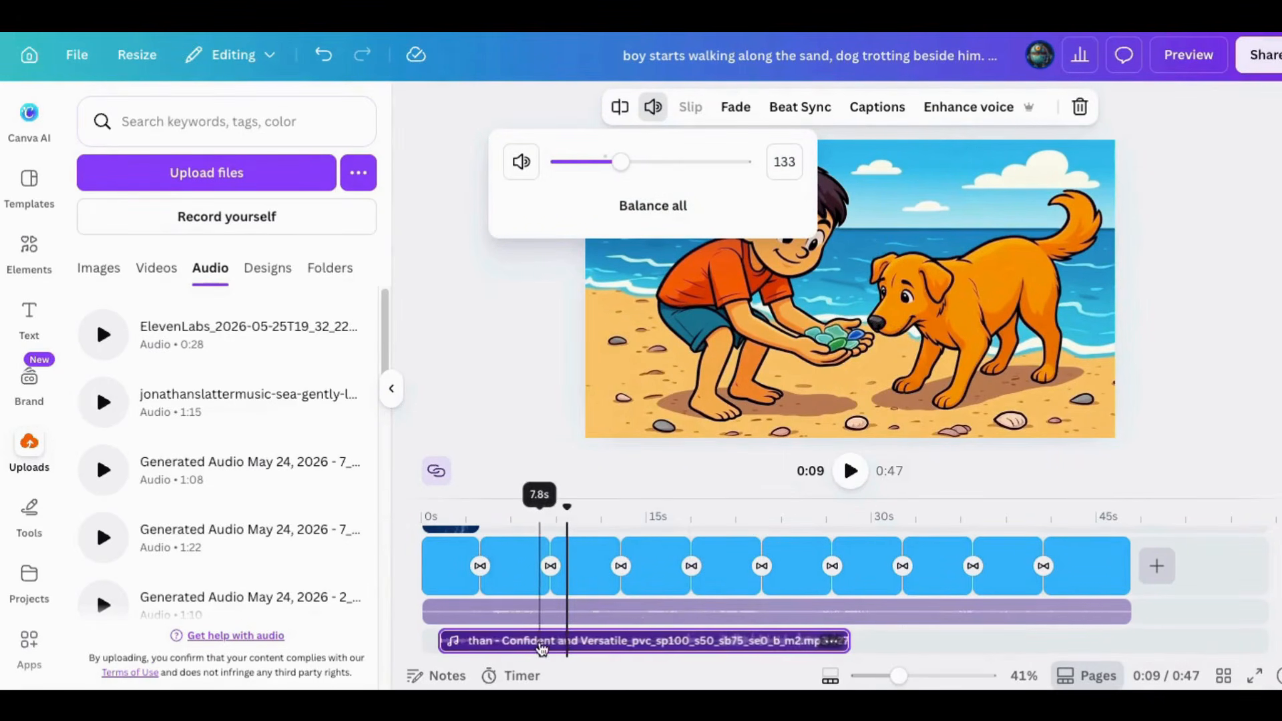
{"action": "left_click", "coordinate": [511, 372]}
Play the video from the start to check the balance between narration and waves
{"action": "left_click_drag", "start_coordinate": [568, 506], "coordinate": [425, 511]}
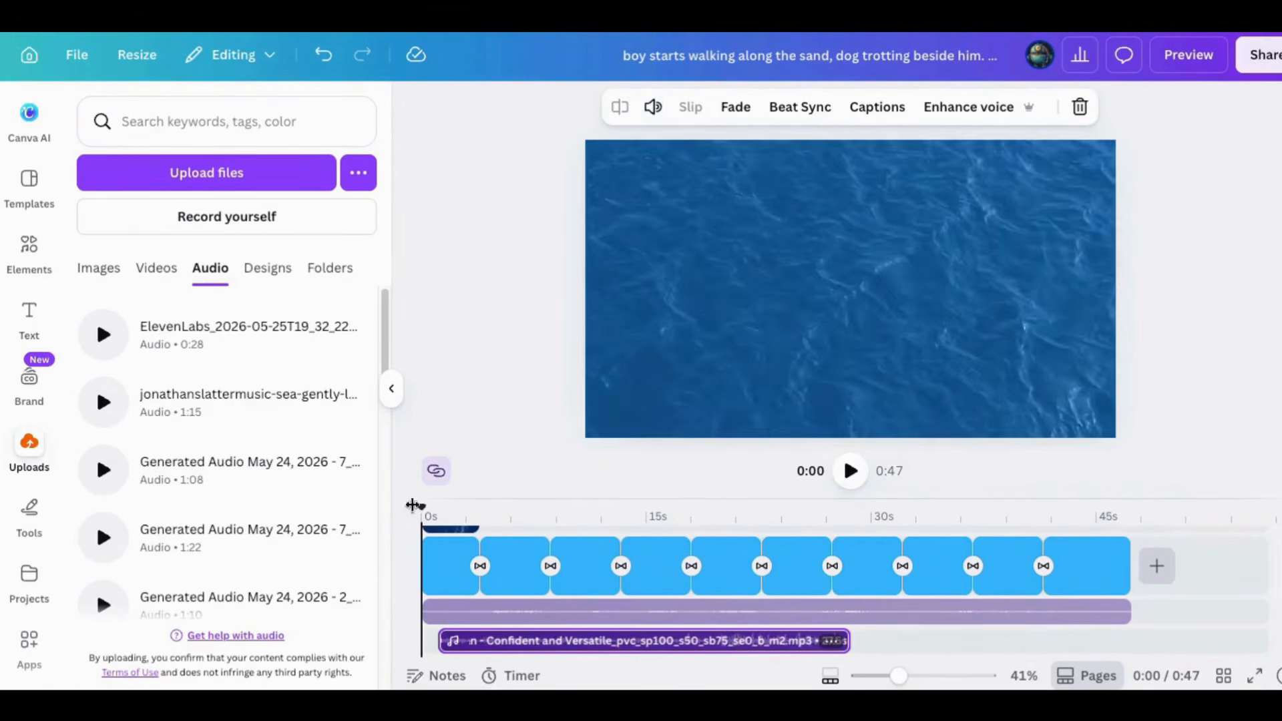
{"action": "left_click", "coordinate": [850, 472]}
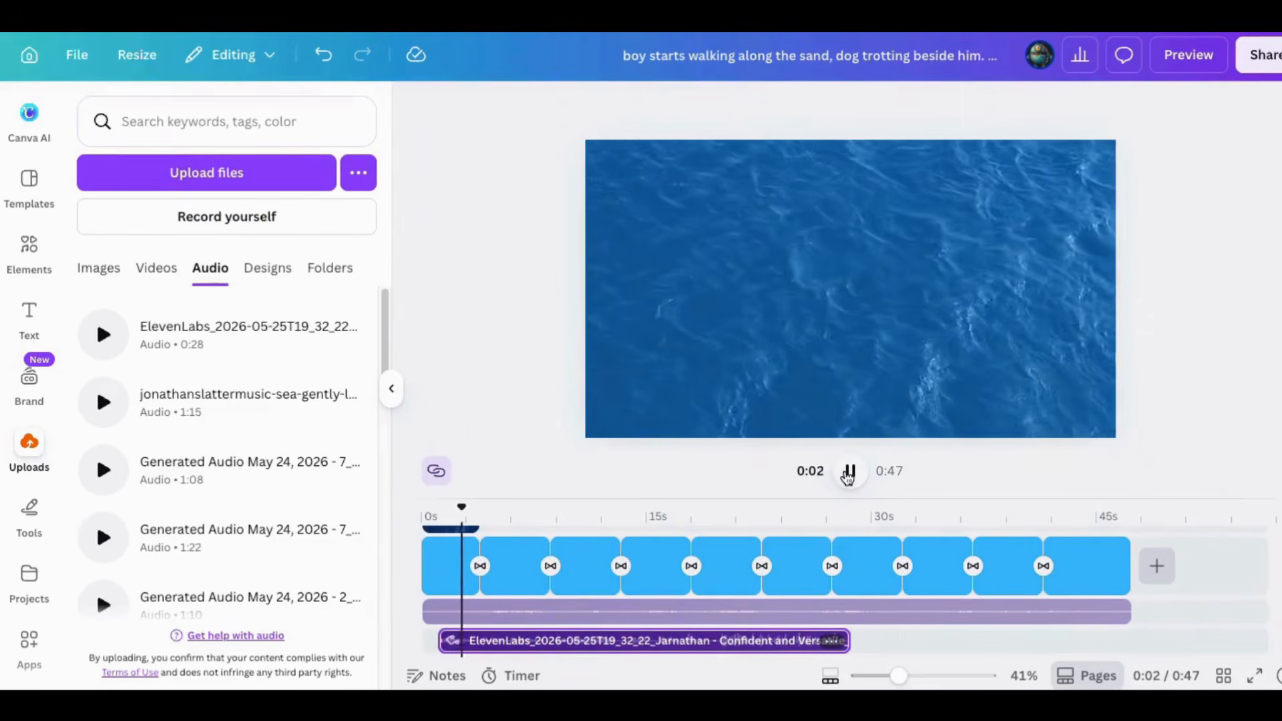
{"action": "left_click", "coordinate": [849, 472]}
Split the narration at about 3.6 s and shift the following parts so they match the first two story clips
{"action": "left_click_drag", "start_coordinate": [899, 677], "coordinate": [949, 677]}
{"action": "left_click", "coordinate": [484, 616]}
{"action": "left_click_drag", "start_coordinate": [485, 654], "coordinate": [448, 654]}
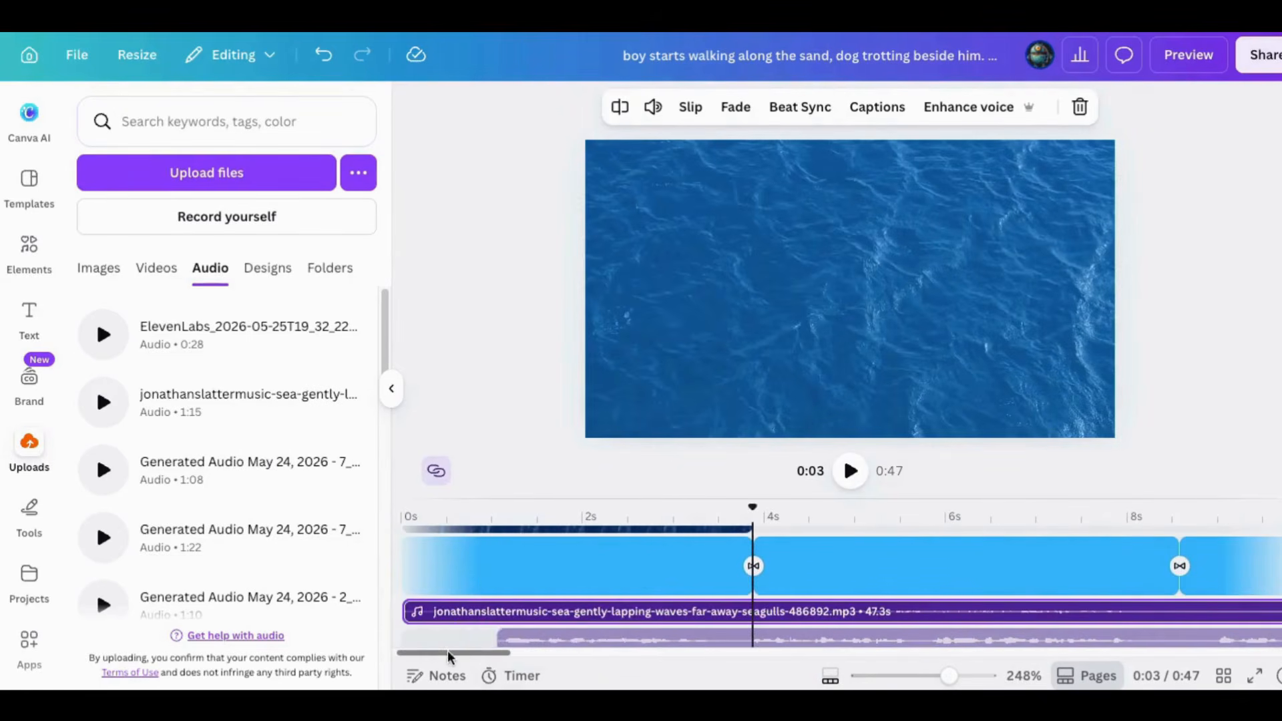
{"action": "left_click", "coordinate": [739, 641]}
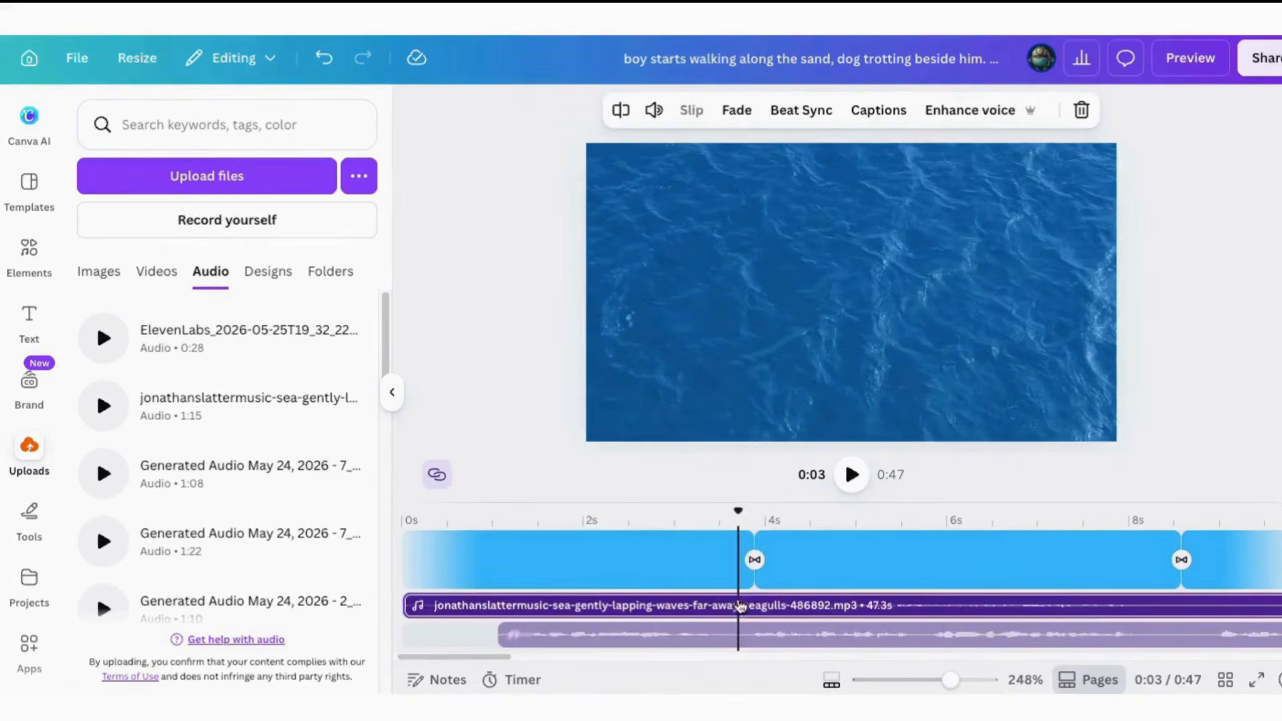
{"action": "right_click", "coordinate": [739, 634]}
{"action": "left_click", "coordinate": [796, 615]}
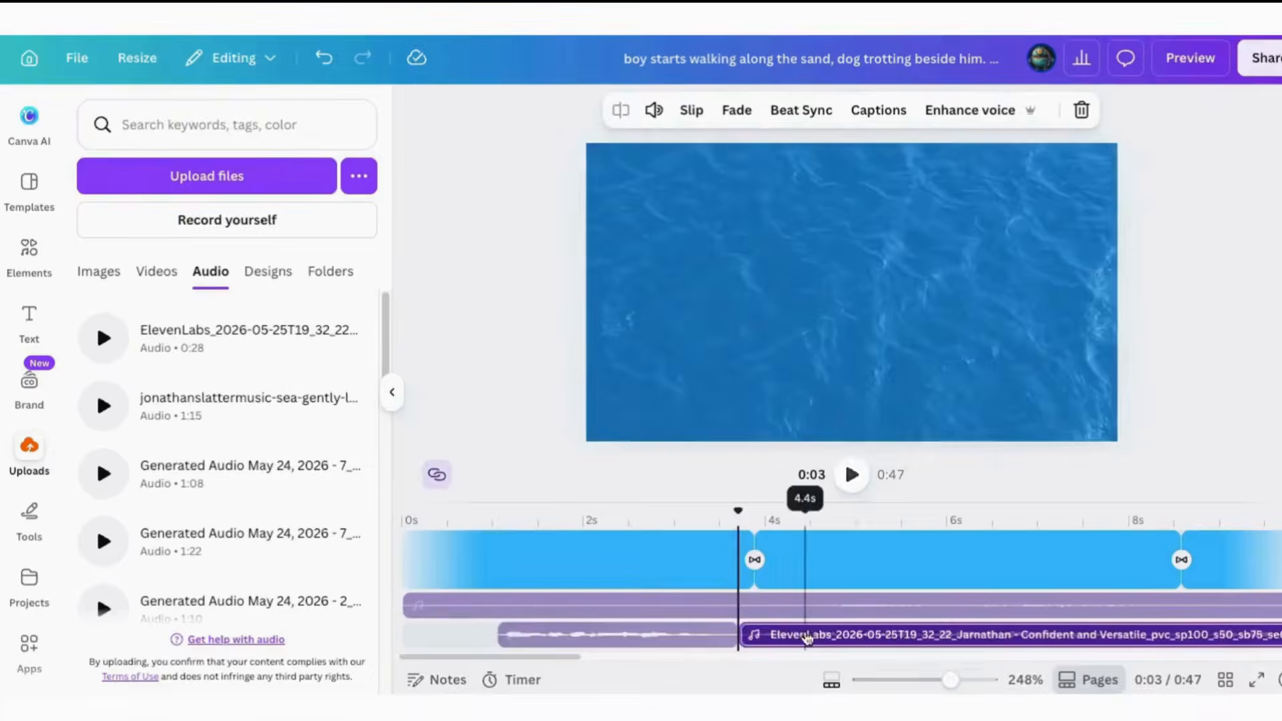
{"action": "left_click_drag", "start_coordinate": [805, 638], "coordinate": [1267, 639]}
{"action": "left_click_drag", "start_coordinate": [557, 639], "coordinate": [852, 657]}
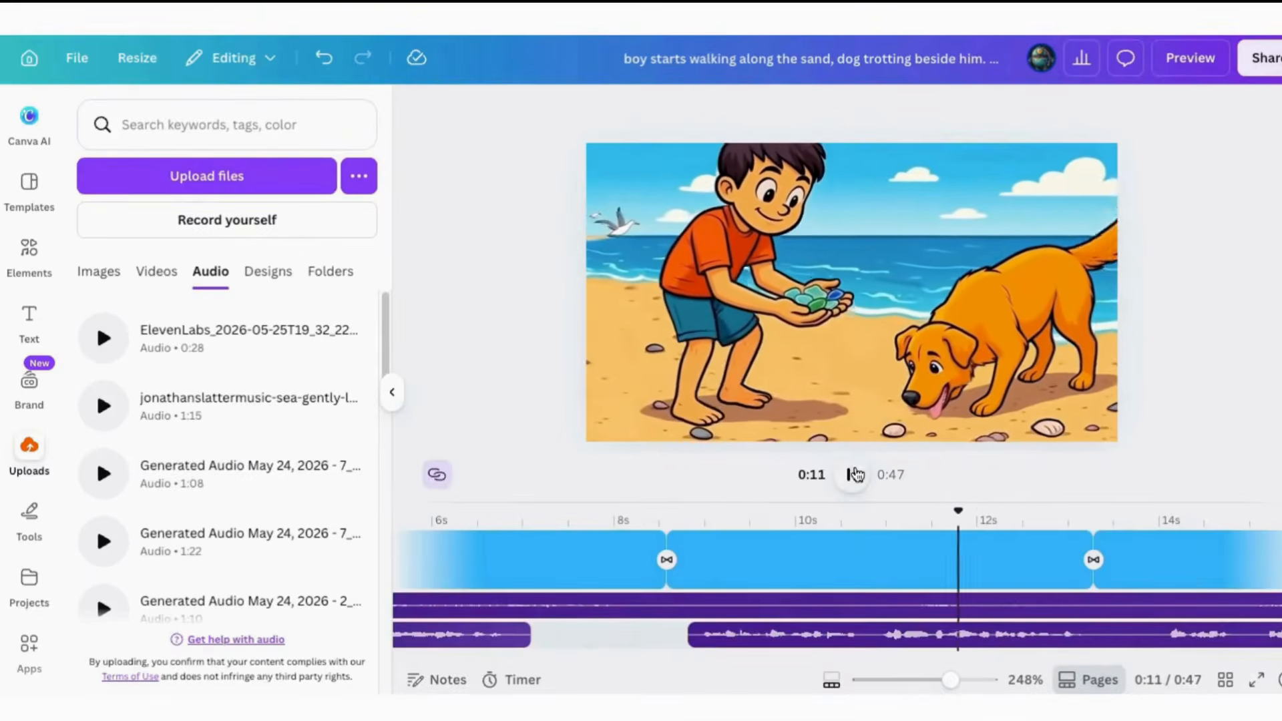
Split the narration at about 11 s and move the remainder to start at about 13.6 s, over the big wave clip
{"action": "left_click", "coordinate": [878, 634]}
{"action": "right_click", "coordinate": [893, 631]}
{"action": "left_click", "coordinate": [899, 618]}
{"action": "left_click_drag", "start_coordinate": [913, 637], "coordinate": [1070, 643]}
{"action": "left_click", "coordinate": [693, 606]}
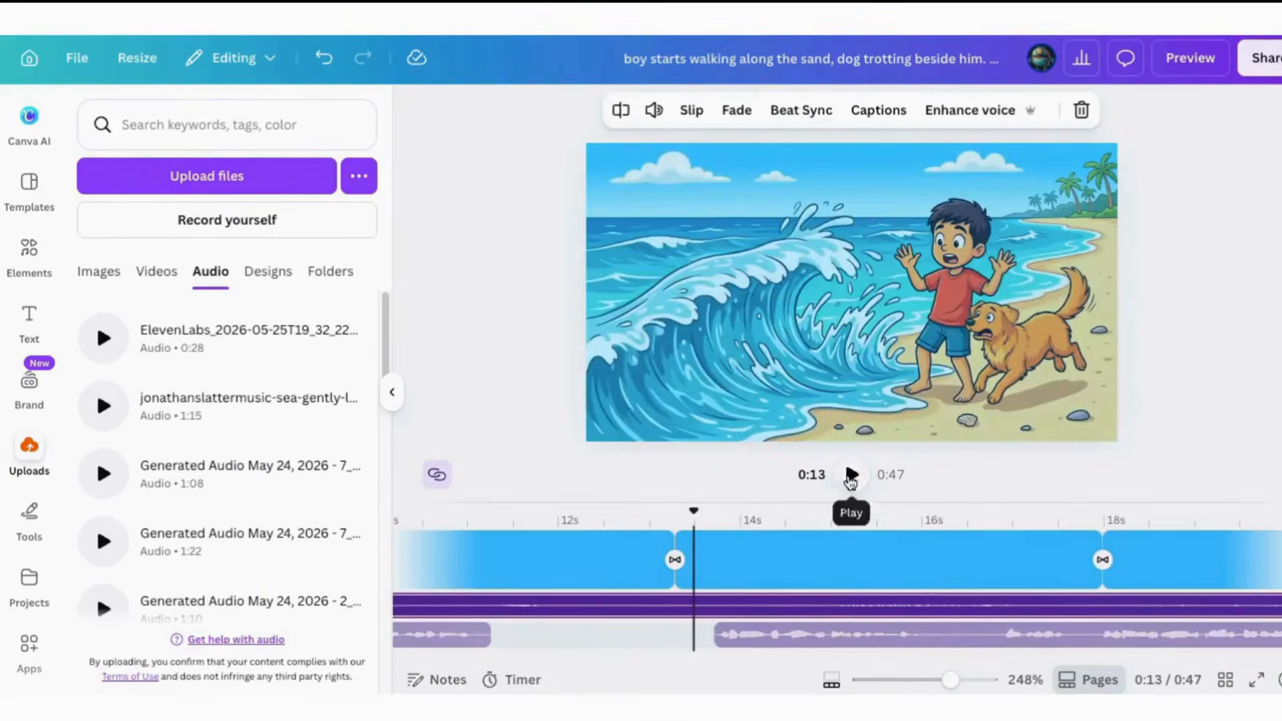
{"action": "left_click", "coordinate": [852, 480]}
Split the narration at about 16.2 s and move the part for the fifth story clip to start at about 22.9 s
{"action": "left_click", "coordinate": [948, 635]}
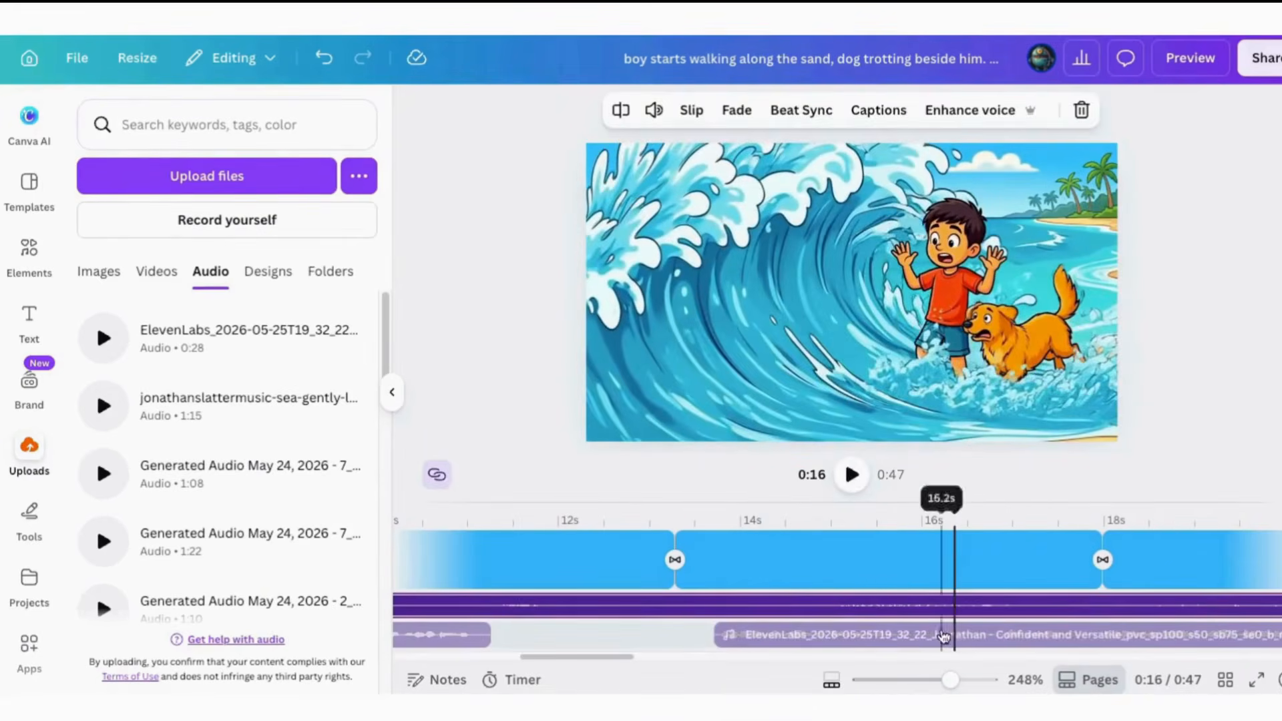
{"action": "right_click", "coordinate": [962, 631]}
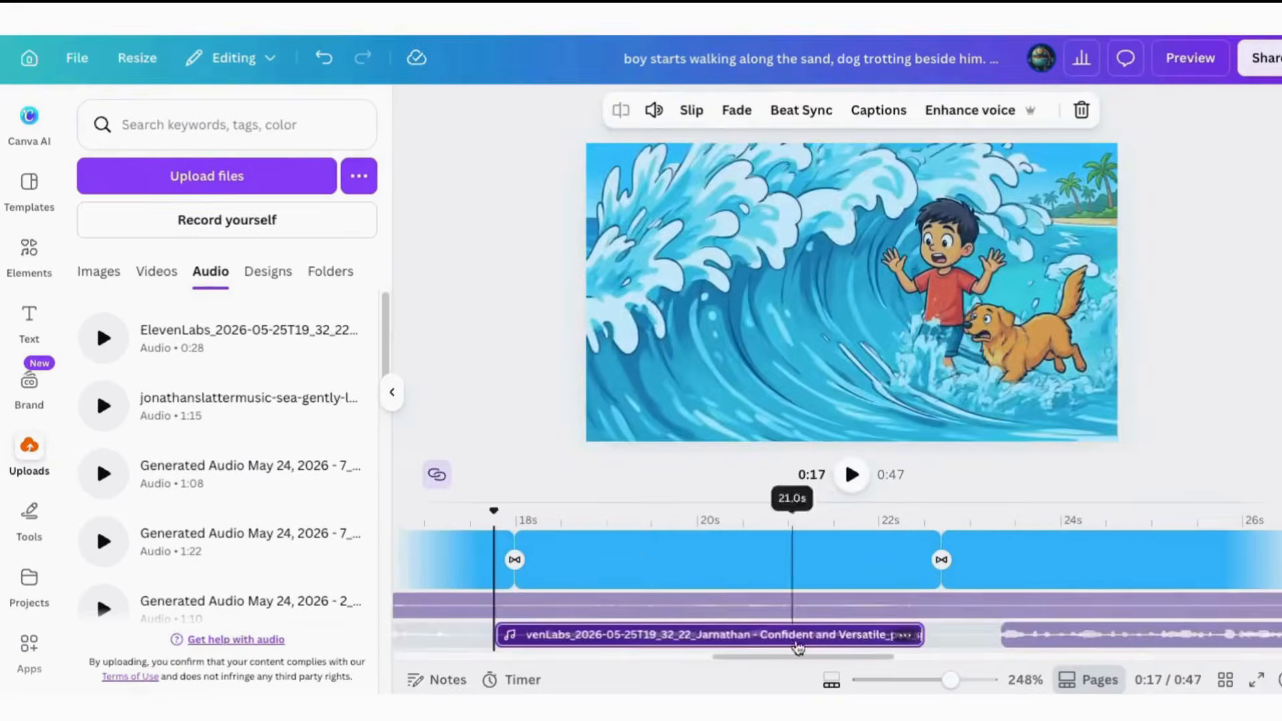
{"action": "left_click", "coordinate": [800, 519]}
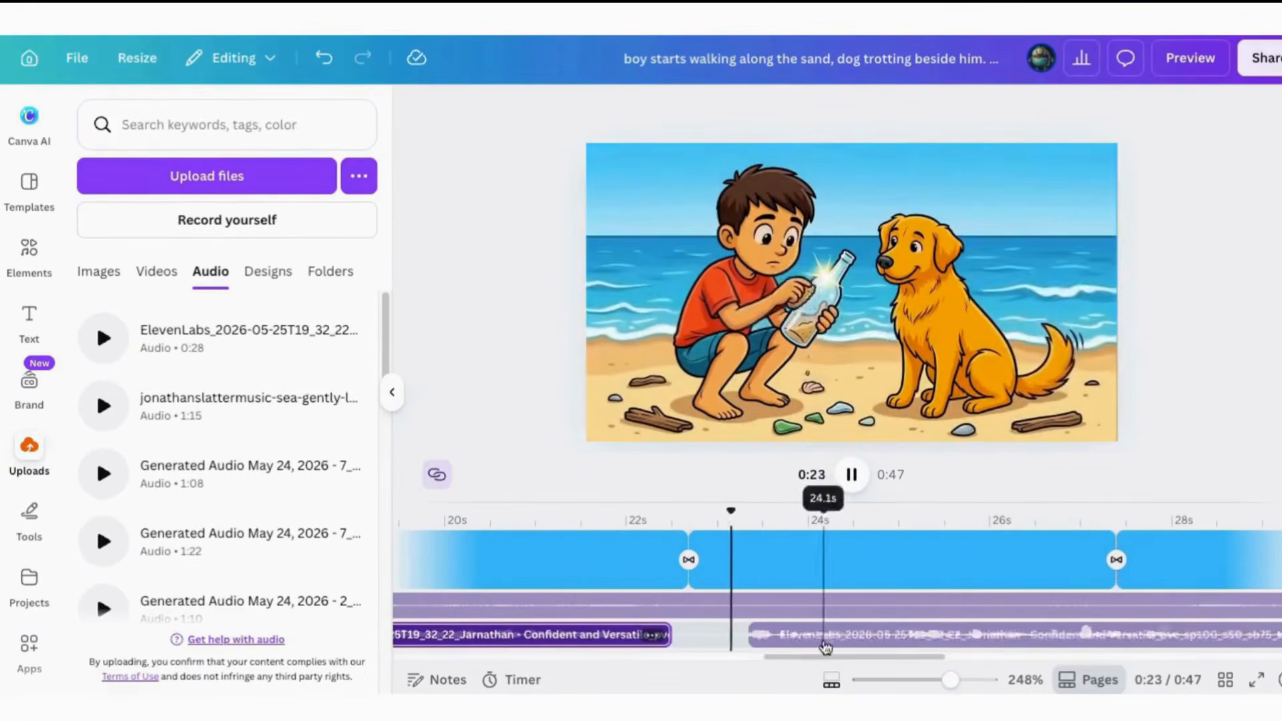
{"action": "left_click", "coordinate": [852, 475]}
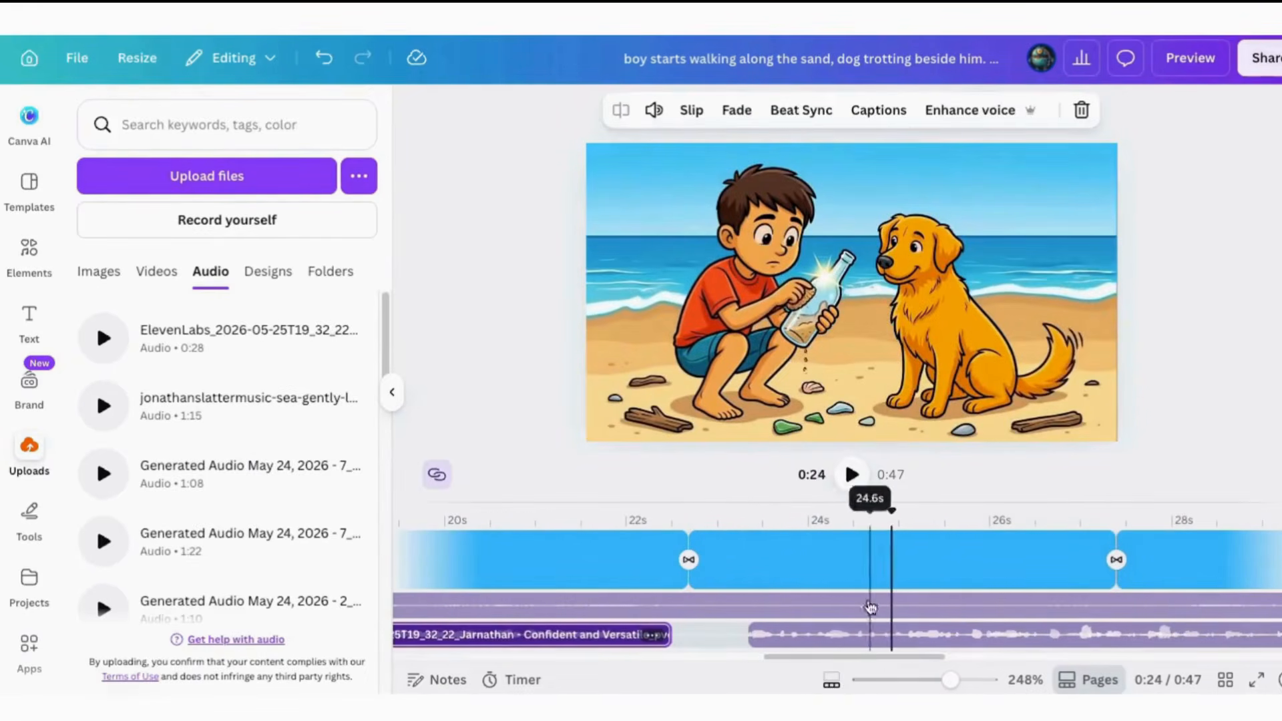
{"action": "left_click_drag", "start_coordinate": [819, 638], "coordinate": [793, 639]}
{"action": "left_click", "coordinate": [851, 475]}
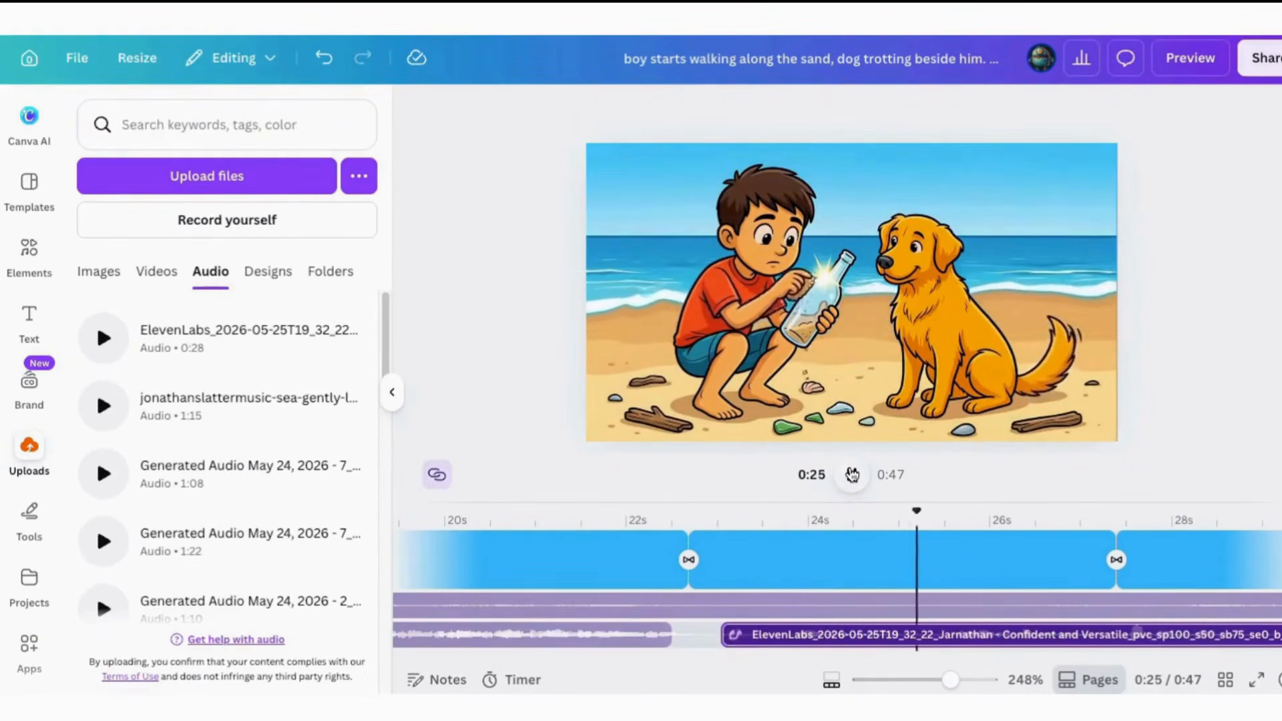
Split the narration at about 27.1 s, align the two parts with the fifth and sixth story clips, and play the result
{"action": "left_click", "coordinate": [1110, 634]}
{"action": "right_click", "coordinate": [1110, 634]}
{"action": "left_click", "coordinate": [1111, 620]}
{"action": "left_click_drag", "start_coordinate": [735, 634], "coordinate": [723, 635]}
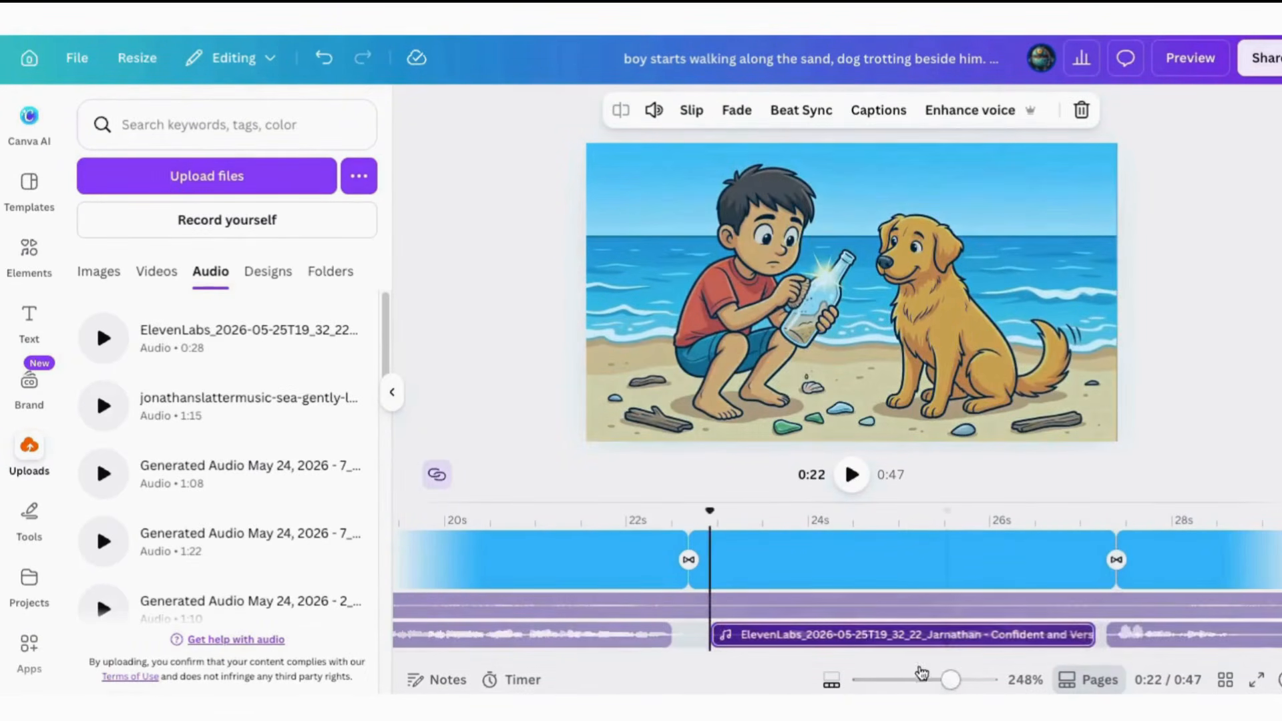
{"action": "left_click_drag", "start_coordinate": [919, 658], "coordinate": [980, 672]}
{"action": "left_click_drag", "start_coordinate": [753, 631], "coordinate": [770, 629]}
{"action": "left_click", "coordinate": [585, 634]}
{"action": "left_click", "coordinate": [852, 475]}
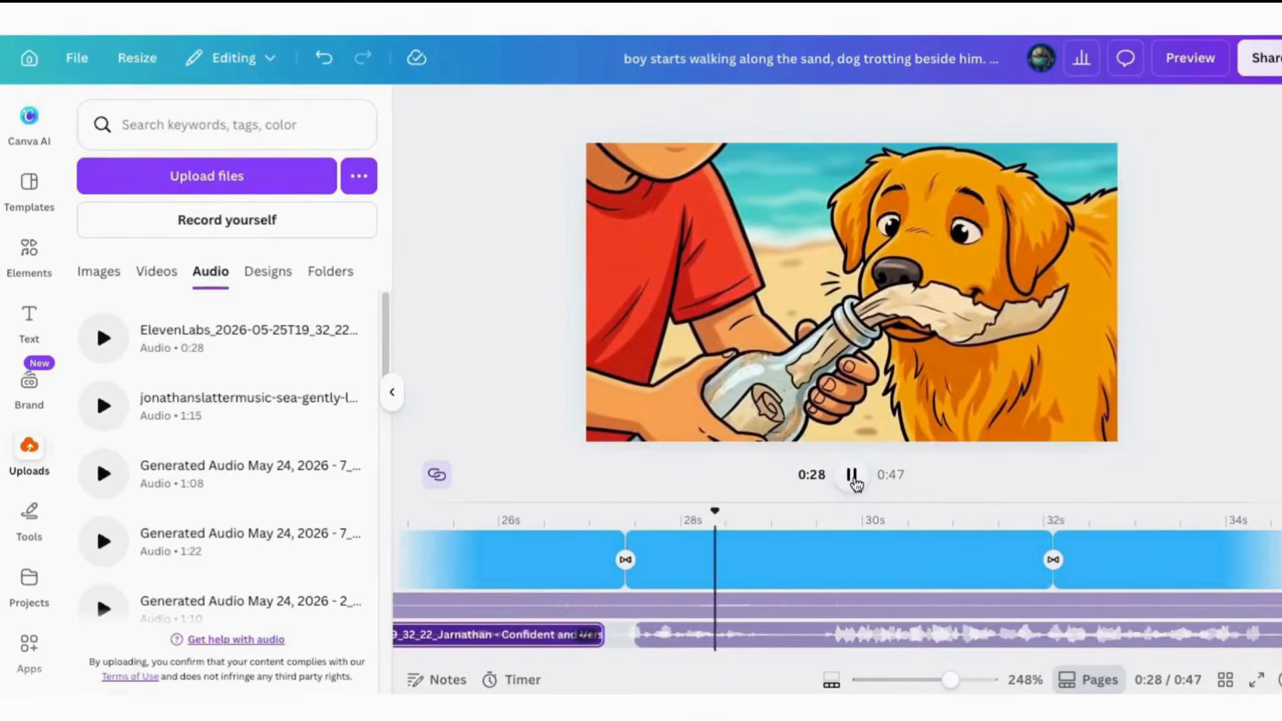
Split the narration at about 29.4 s, over the sixth story clip
{"action": "left_click", "coordinate": [851, 475]}
{"action": "left_click", "coordinate": [816, 635]}
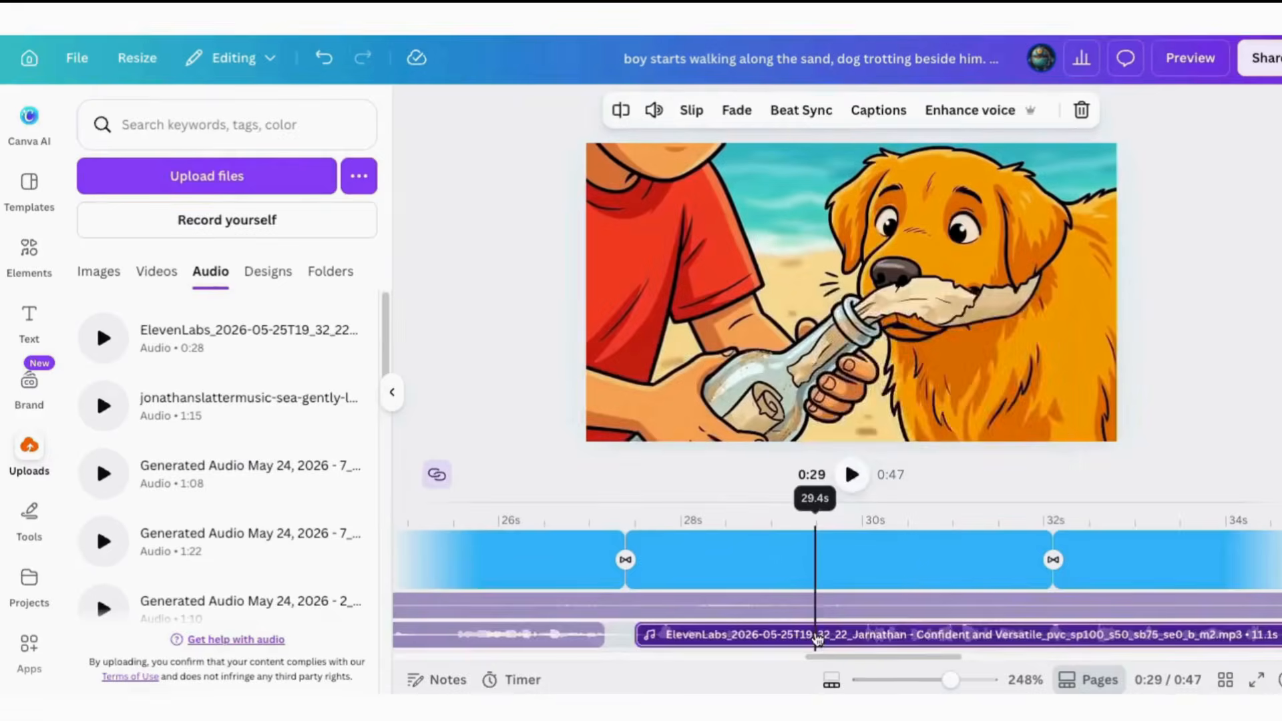
{"action": "right_click", "coordinate": [816, 636]}
{"action": "left_click", "coordinate": [858, 625]}
{"action": "left_click", "coordinate": [1096, 607]}
Split the remaining narration again, moving its last part to about 37.3 s and the part before it to about 31.4 s
{"action": "left_click_drag", "start_coordinate": [804, 659], "coordinate": [976, 667]}
{"action": "left_click", "coordinate": [895, 635]}
{"action": "right_click", "coordinate": [896, 634]}
{"action": "left_click", "coordinate": [953, 621]}
{"action": "left_click_drag", "start_coordinate": [615, 634], "coordinate": [906, 635]}
{"action": "left_click_drag", "start_coordinate": [890, 659], "coordinate": [800, 660]}
{"action": "left_click_drag", "start_coordinate": [714, 634], "coordinate": [889, 634]}
{"action": "left_click", "coordinate": [861, 635]}
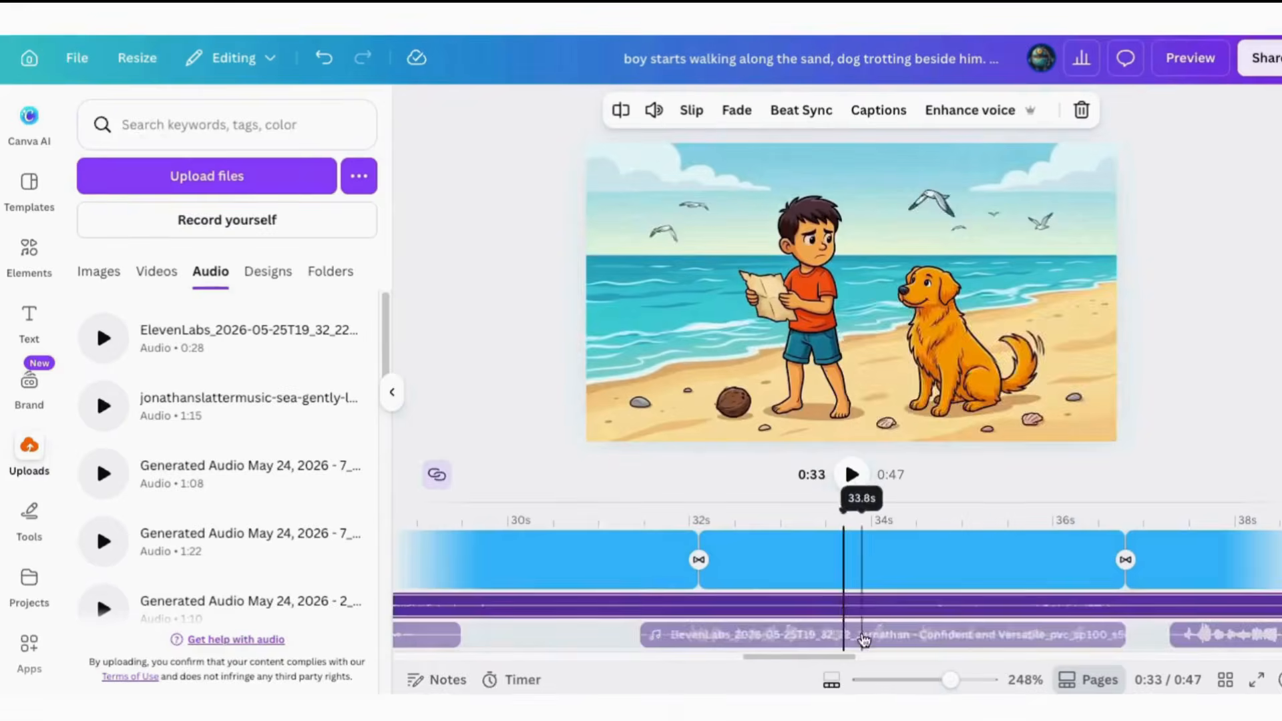
Split the narration over the seventh story clip at about 33.8 s and move its first half to start at about 30.6 s
{"action": "right_click", "coordinate": [863, 634]}
{"action": "left_click", "coordinate": [917, 622]}
{"action": "left_click_drag", "start_coordinate": [750, 634], "coordinate": [672, 634]}
Raise the volume of the two narration parts on either side of the latest split, setting the first one to 147
{"action": "left_click", "coordinate": [894, 635]}
{"action": "left_click", "coordinate": [657, 110]}
{"action": "left_click_drag", "start_coordinate": [607, 166], "coordinate": [645, 167]}
{"action": "left_click", "coordinate": [674, 634]}
{"action": "left_click", "coordinate": [654, 110]}
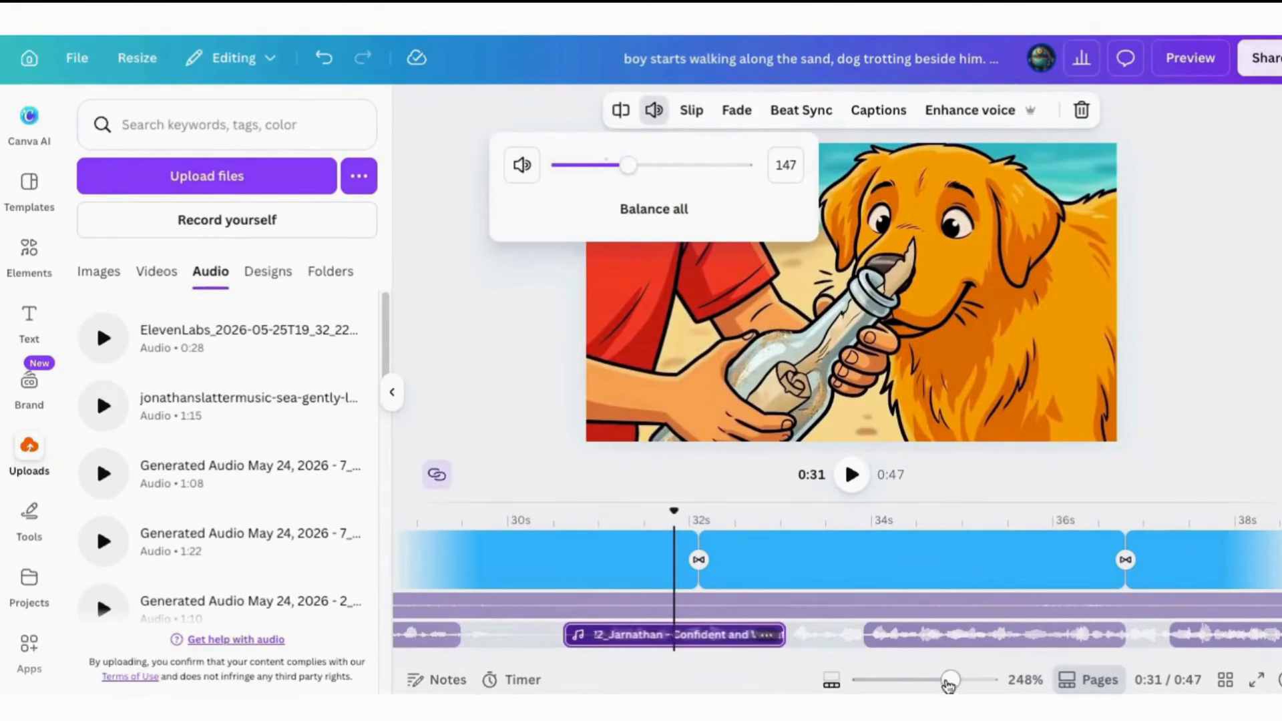
Play the video from the beginning to check how the narration fits the clips, pausing once the sixth story clip starts
{"action": "left_click_drag", "start_coordinate": [868, 660], "coordinate": [447, 659]}
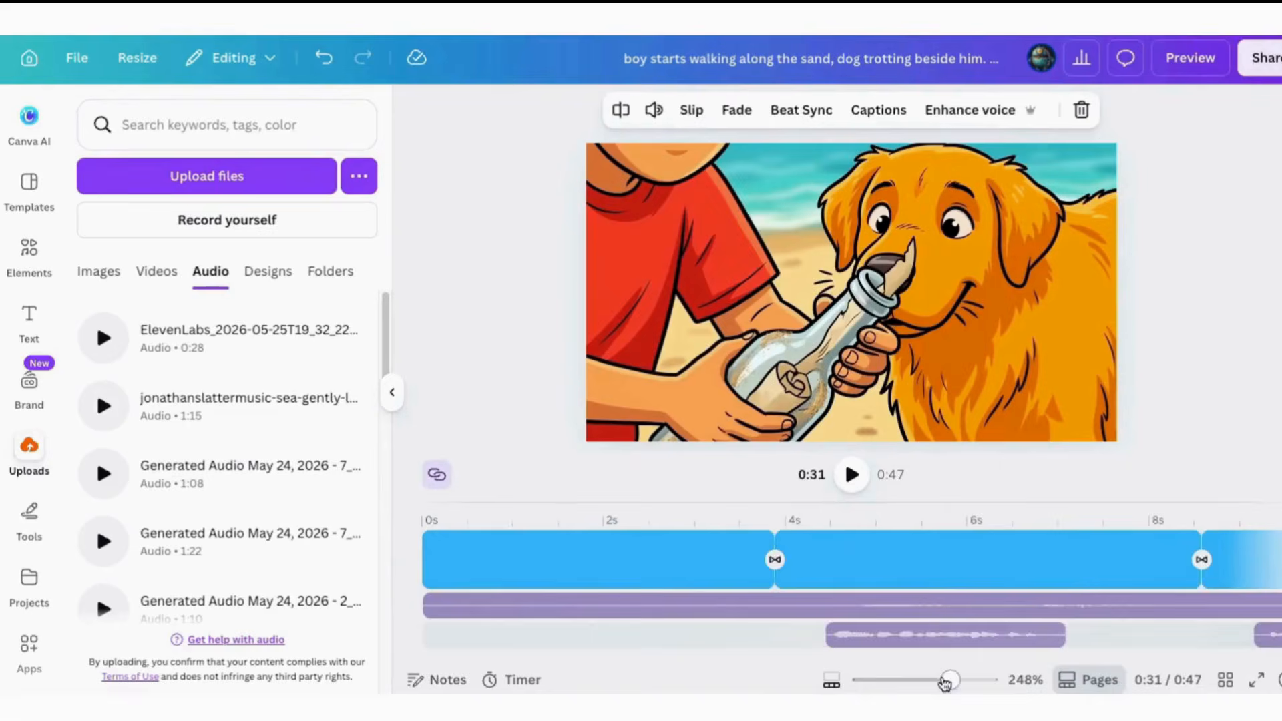
{"action": "left_click_drag", "start_coordinate": [945, 681], "coordinate": [918, 682]}
{"action": "left_click", "coordinate": [480, 561]}
{"action": "left_click", "coordinate": [853, 474]}
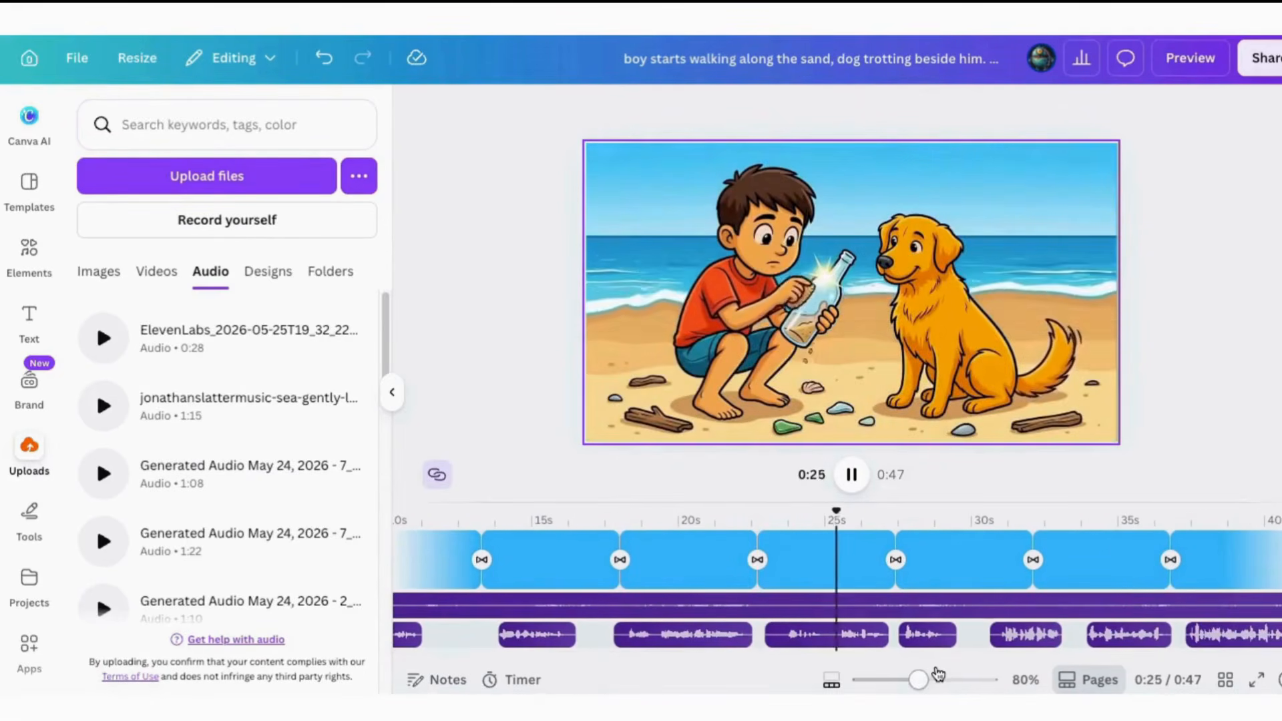
{"action": "left_click", "coordinate": [848, 473]}
Shift the next three narration parts to start at about 27.9 s, 30.4 s and 33.4 s, and play the result
{"action": "left_click_drag", "start_coordinate": [934, 636], "coordinate": [945, 635]}
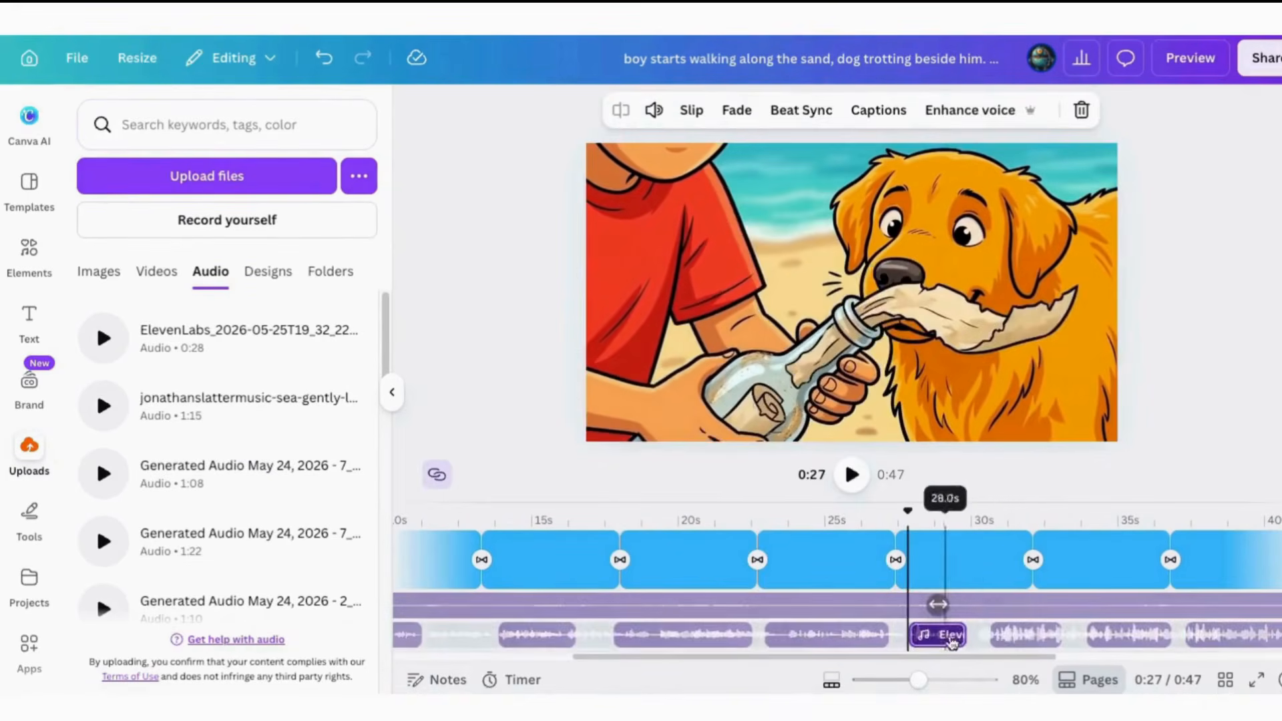
{"action": "left_click_drag", "start_coordinate": [1025, 636], "coordinate": [1018, 635]}
{"action": "left_click_drag", "start_coordinate": [1129, 636], "coordinate": [1115, 635]}
{"action": "left_click", "coordinate": [833, 635]}
{"action": "left_click", "coordinate": [852, 474]}
{"action": "left_click_drag", "start_coordinate": [850, 658], "coordinate": [992, 670]}
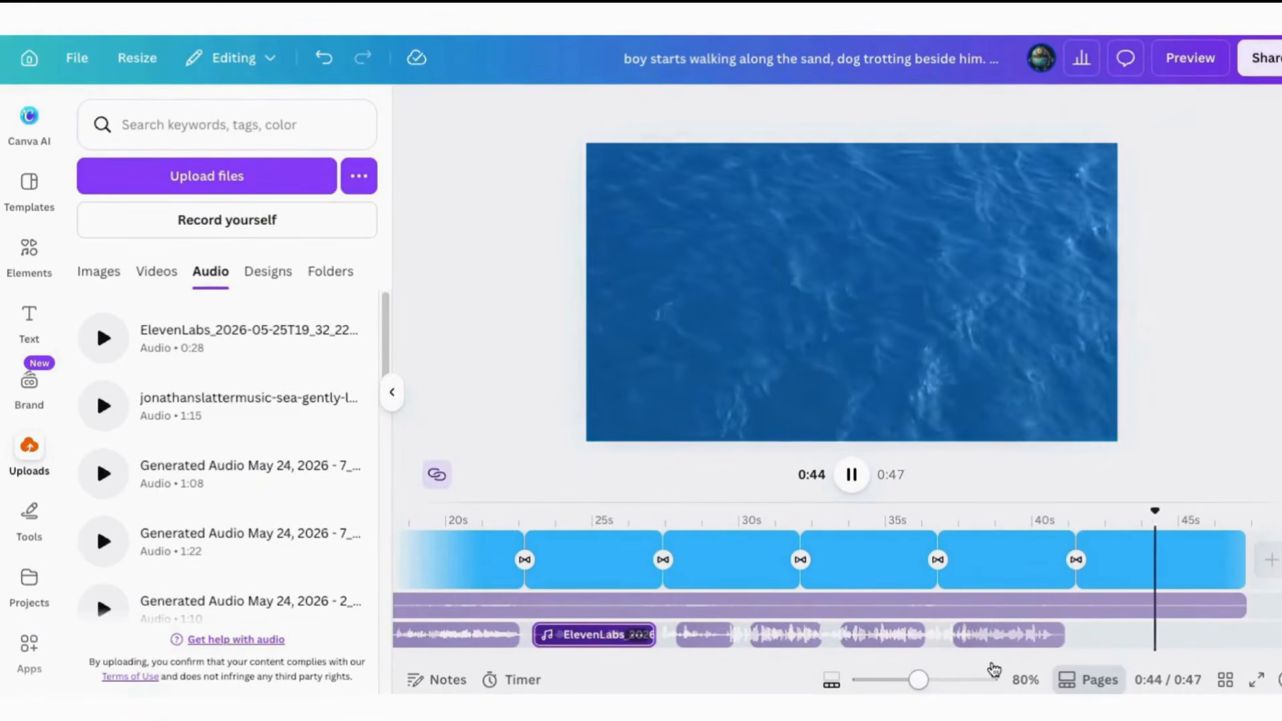
Apply a 1.2 s fade-out to the wave sound track
{"action": "left_click", "coordinate": [1112, 604]}
{"action": "left_click", "coordinate": [736, 110]}
{"action": "left_click_drag", "start_coordinate": [597, 257], "coordinate": [650, 262]}
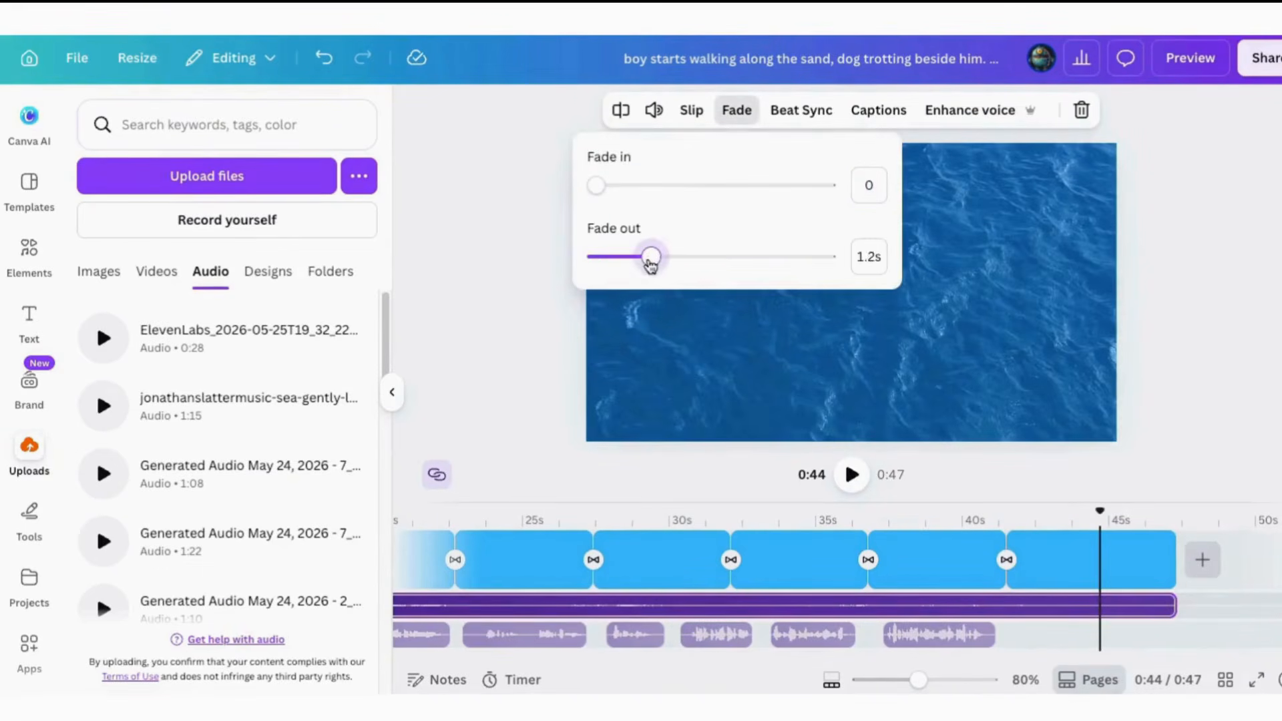
Shorten the closing ocean clip and trim the wave sound to end with it at about 45.6 s
{"action": "left_click_drag", "start_coordinate": [1173, 560], "coordinate": [1150, 559]}
{"action": "scroll", "coordinate": [1178, 588], "scroll_direction": "right", "scroll_amount": 4}
{"action": "left_click_drag", "start_coordinate": [923, 605], "coordinate": [876, 607]}
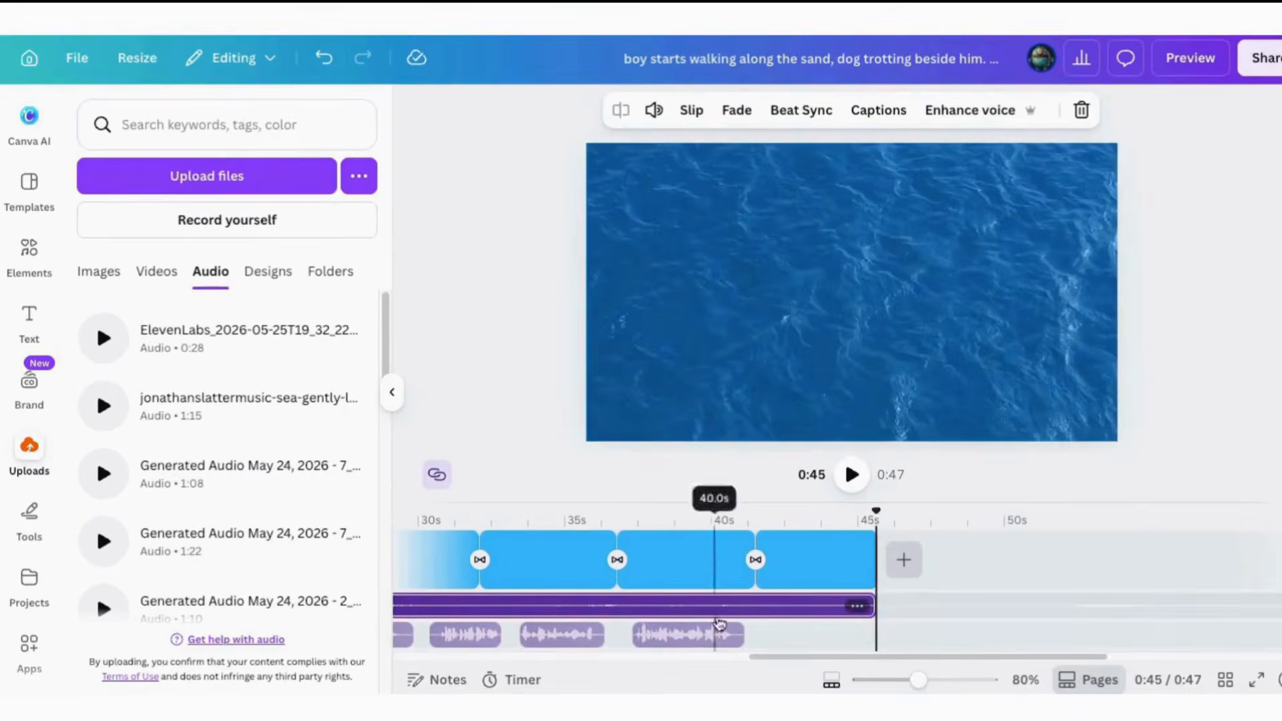
Download the finished project as an MP4 video at 1080p (HD) quality
{"action": "scroll", "coordinate": [719, 626], "scroll_direction": "left", "scroll_amount": 13}
{"action": "scroll", "coordinate": [799, 581], "scroll_direction": "up", "scroll_amount": 2}
{"action": "scroll", "coordinate": [799, 581], "scroll_direction": "down", "scroll_amount": 2}
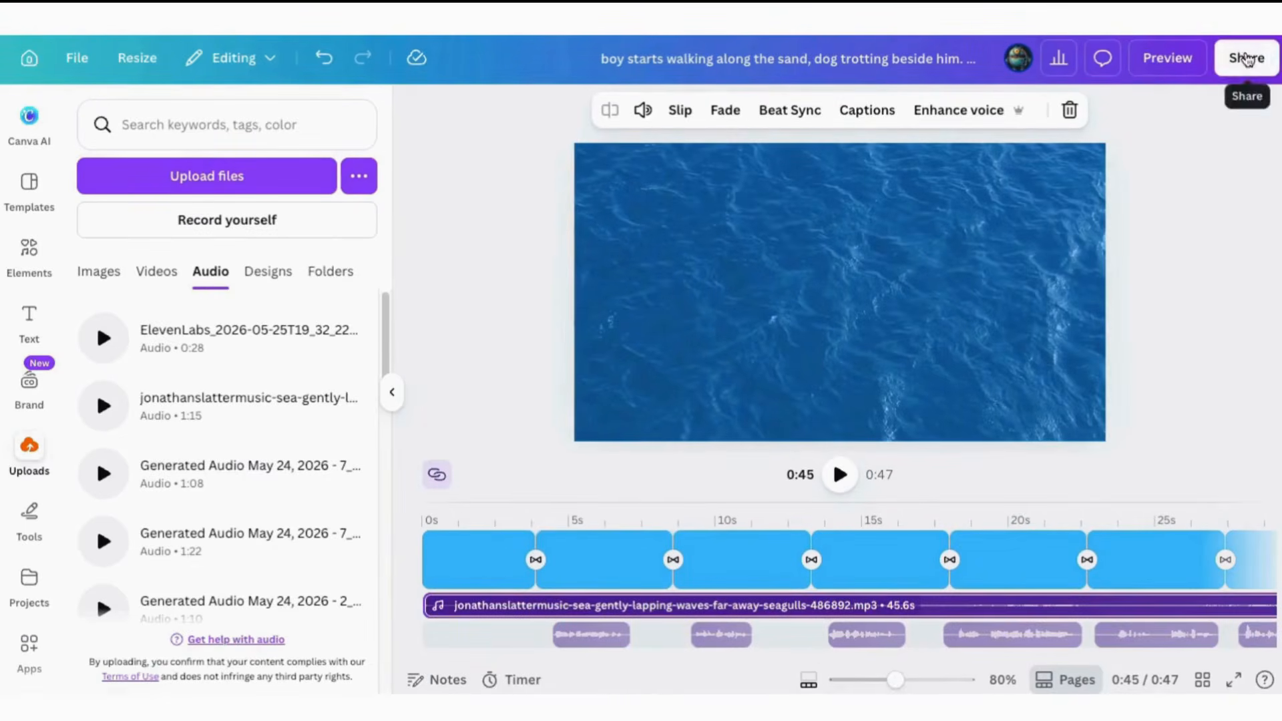
{"action": "left_click", "coordinate": [1246, 59]}
{"action": "left_click", "coordinate": [954, 488]}
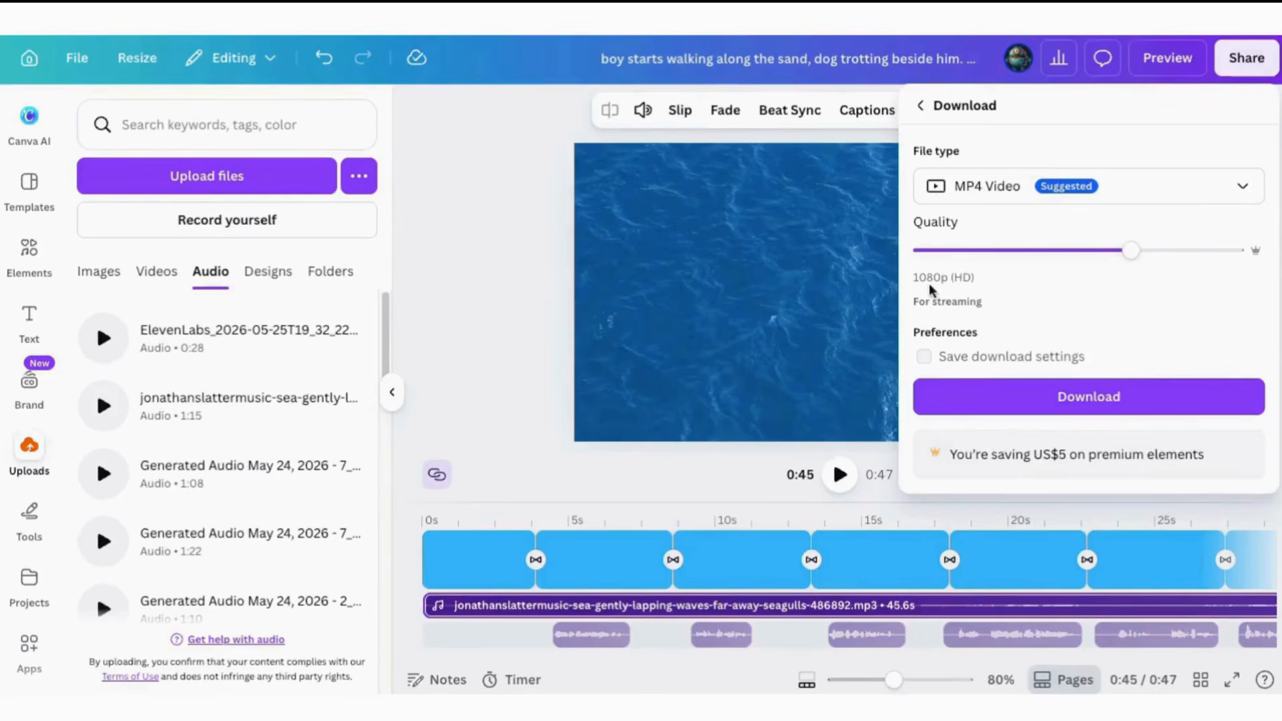
{"action": "left_click", "coordinate": [1076, 395]}
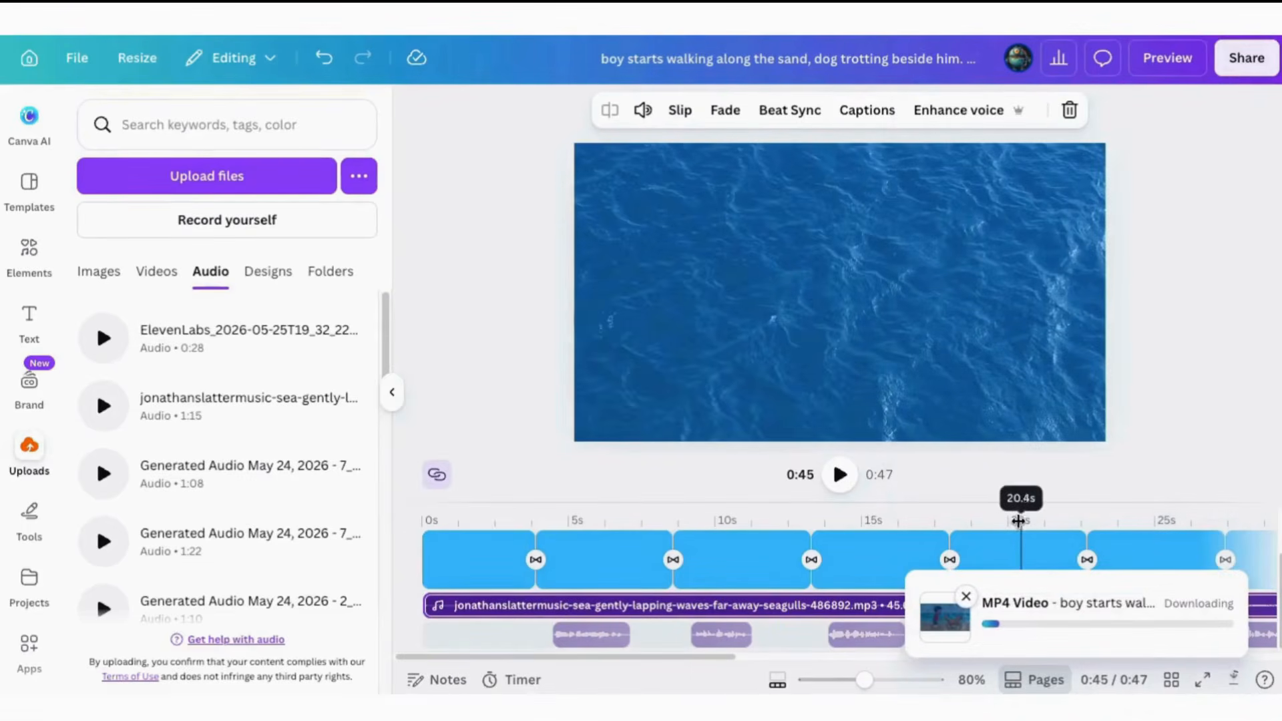